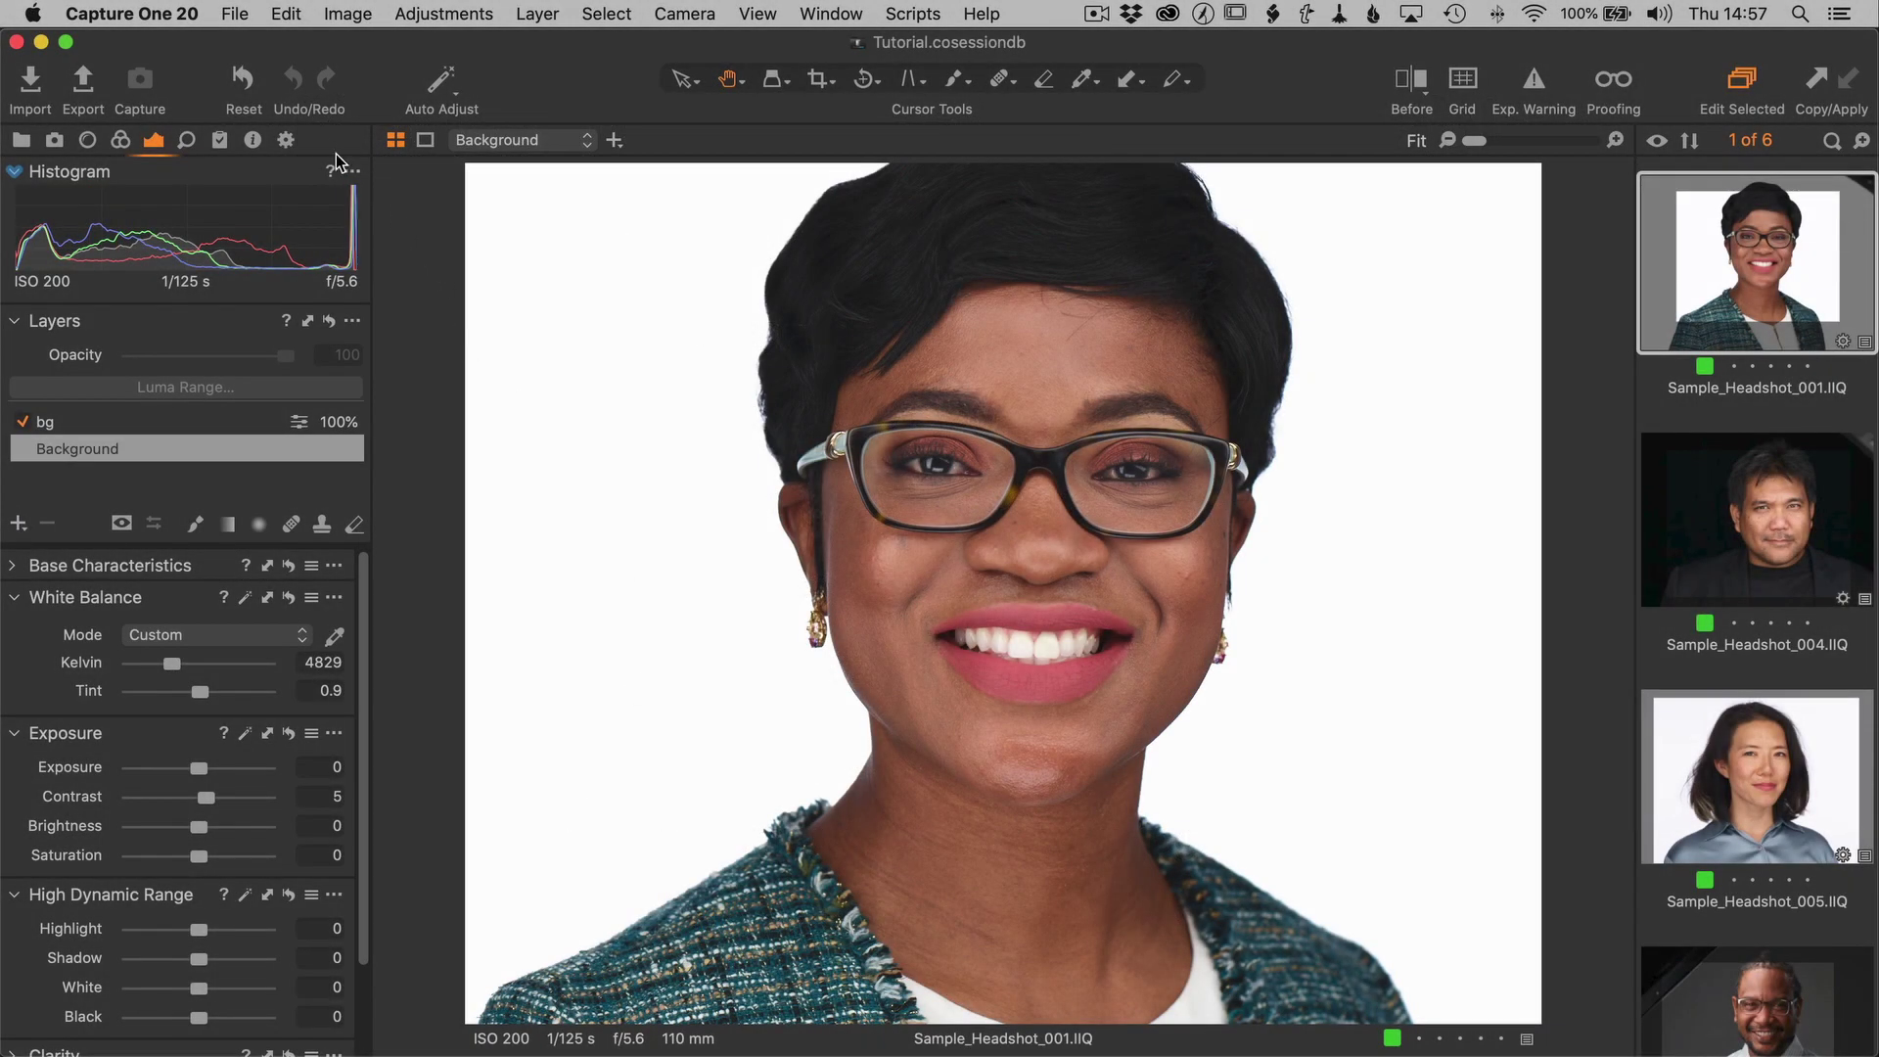
- Delete every process recipe except JPEG - Full size, highest quality from the output recipes
{"action": "left_click", "coordinate": [286, 139]}
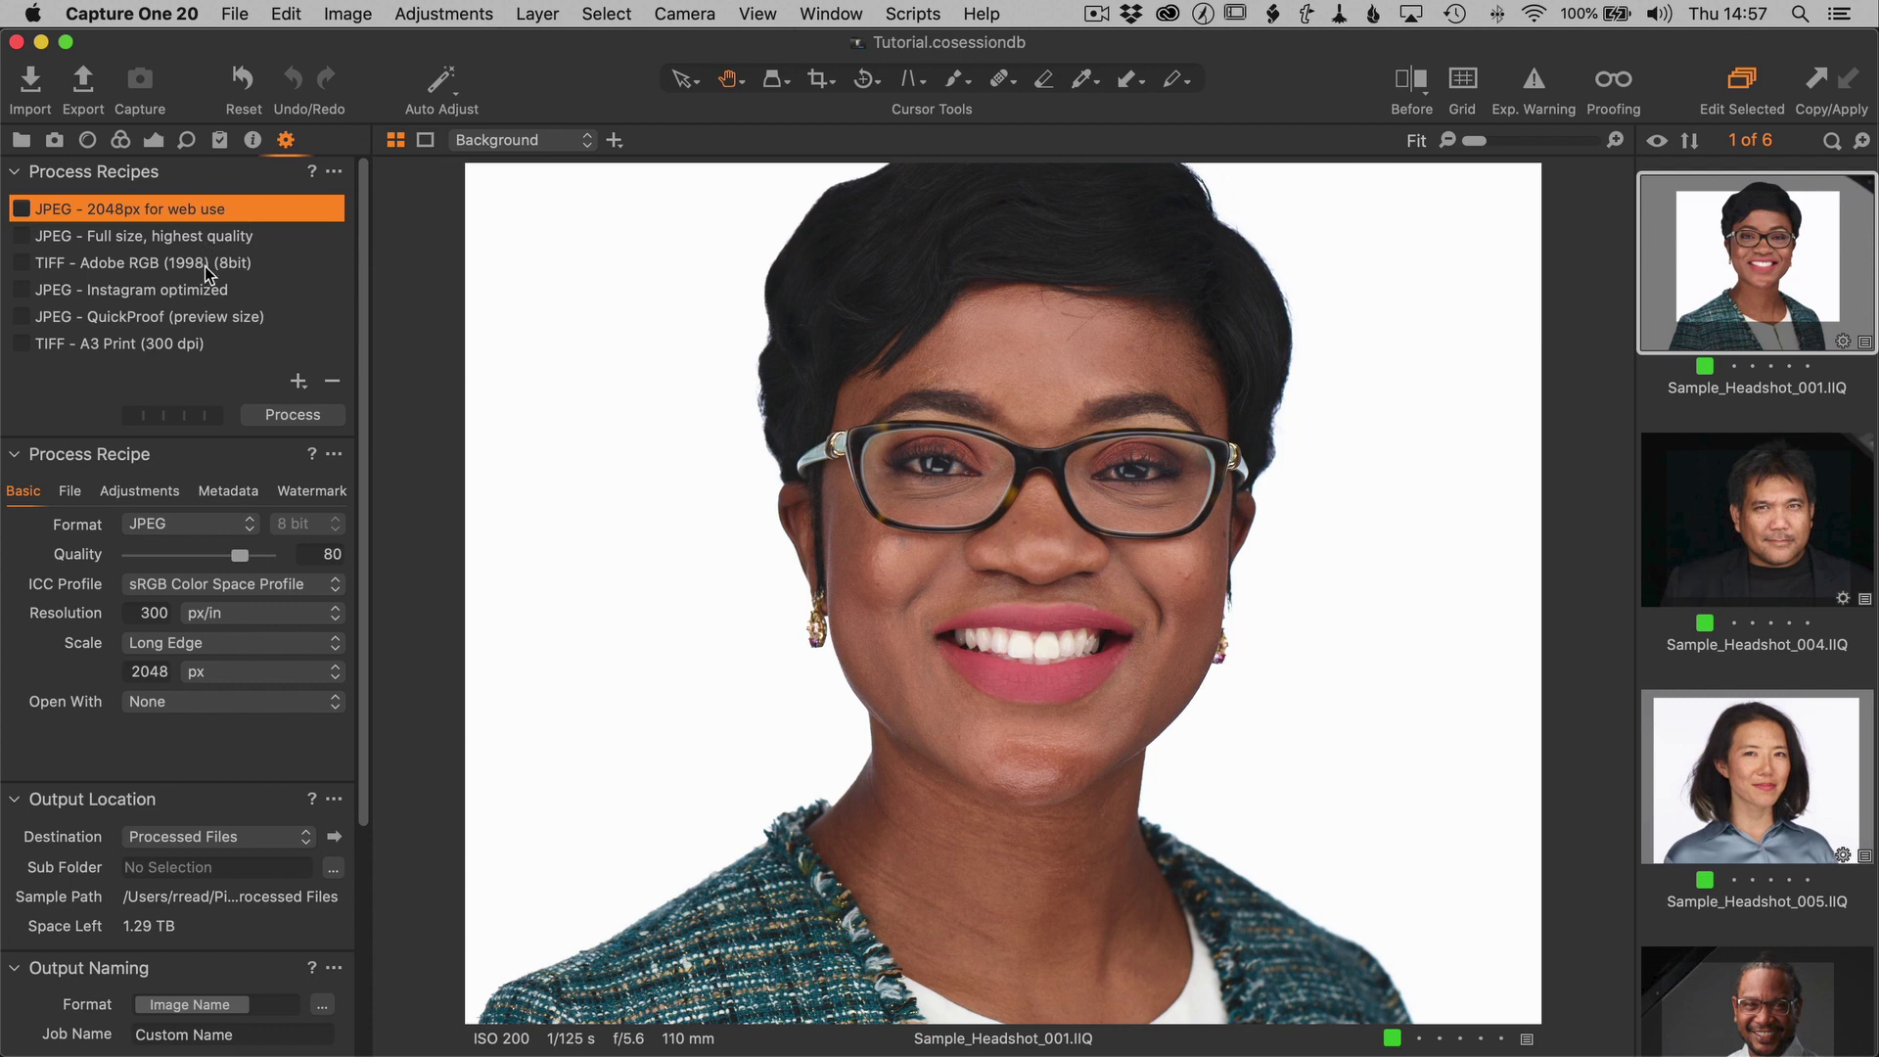
{"action": "left_click", "coordinate": [298, 382]}
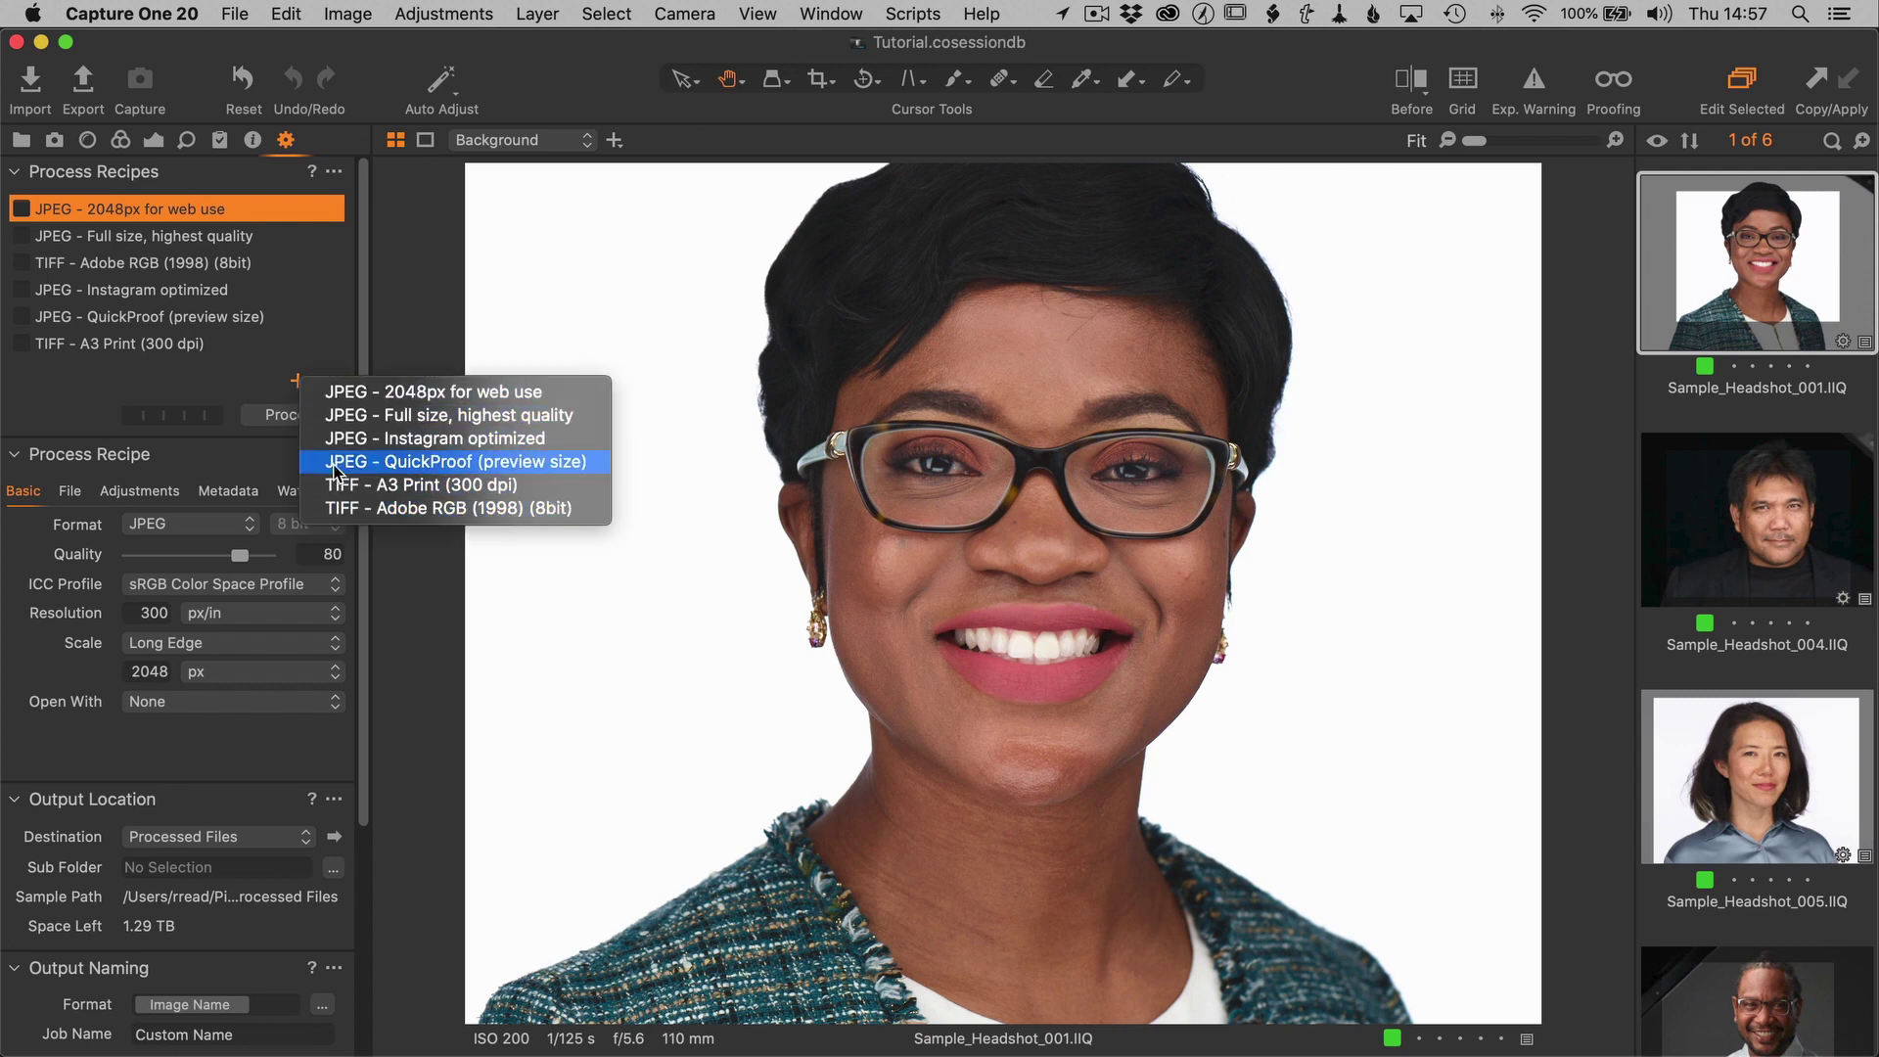
{"action": "left_click", "coordinate": [177, 368]}
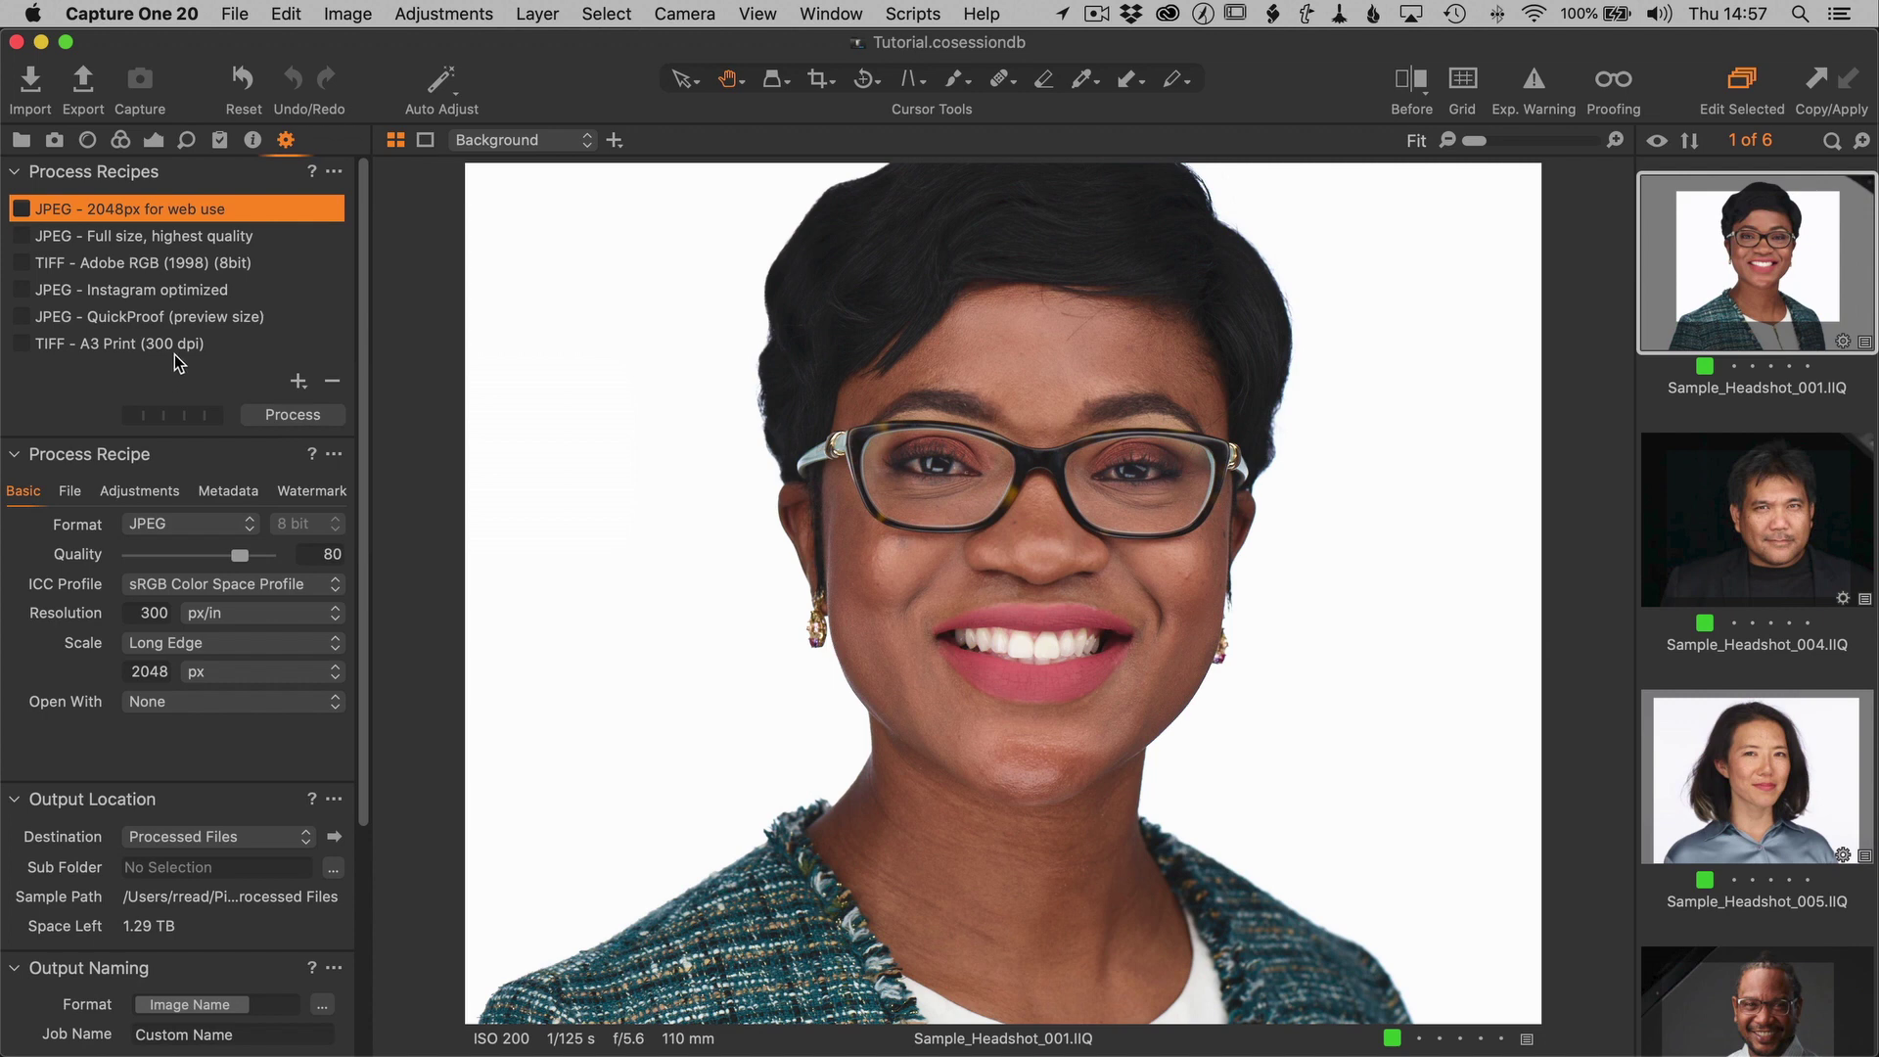
{"action": "left_click", "coordinate": [333, 384]}
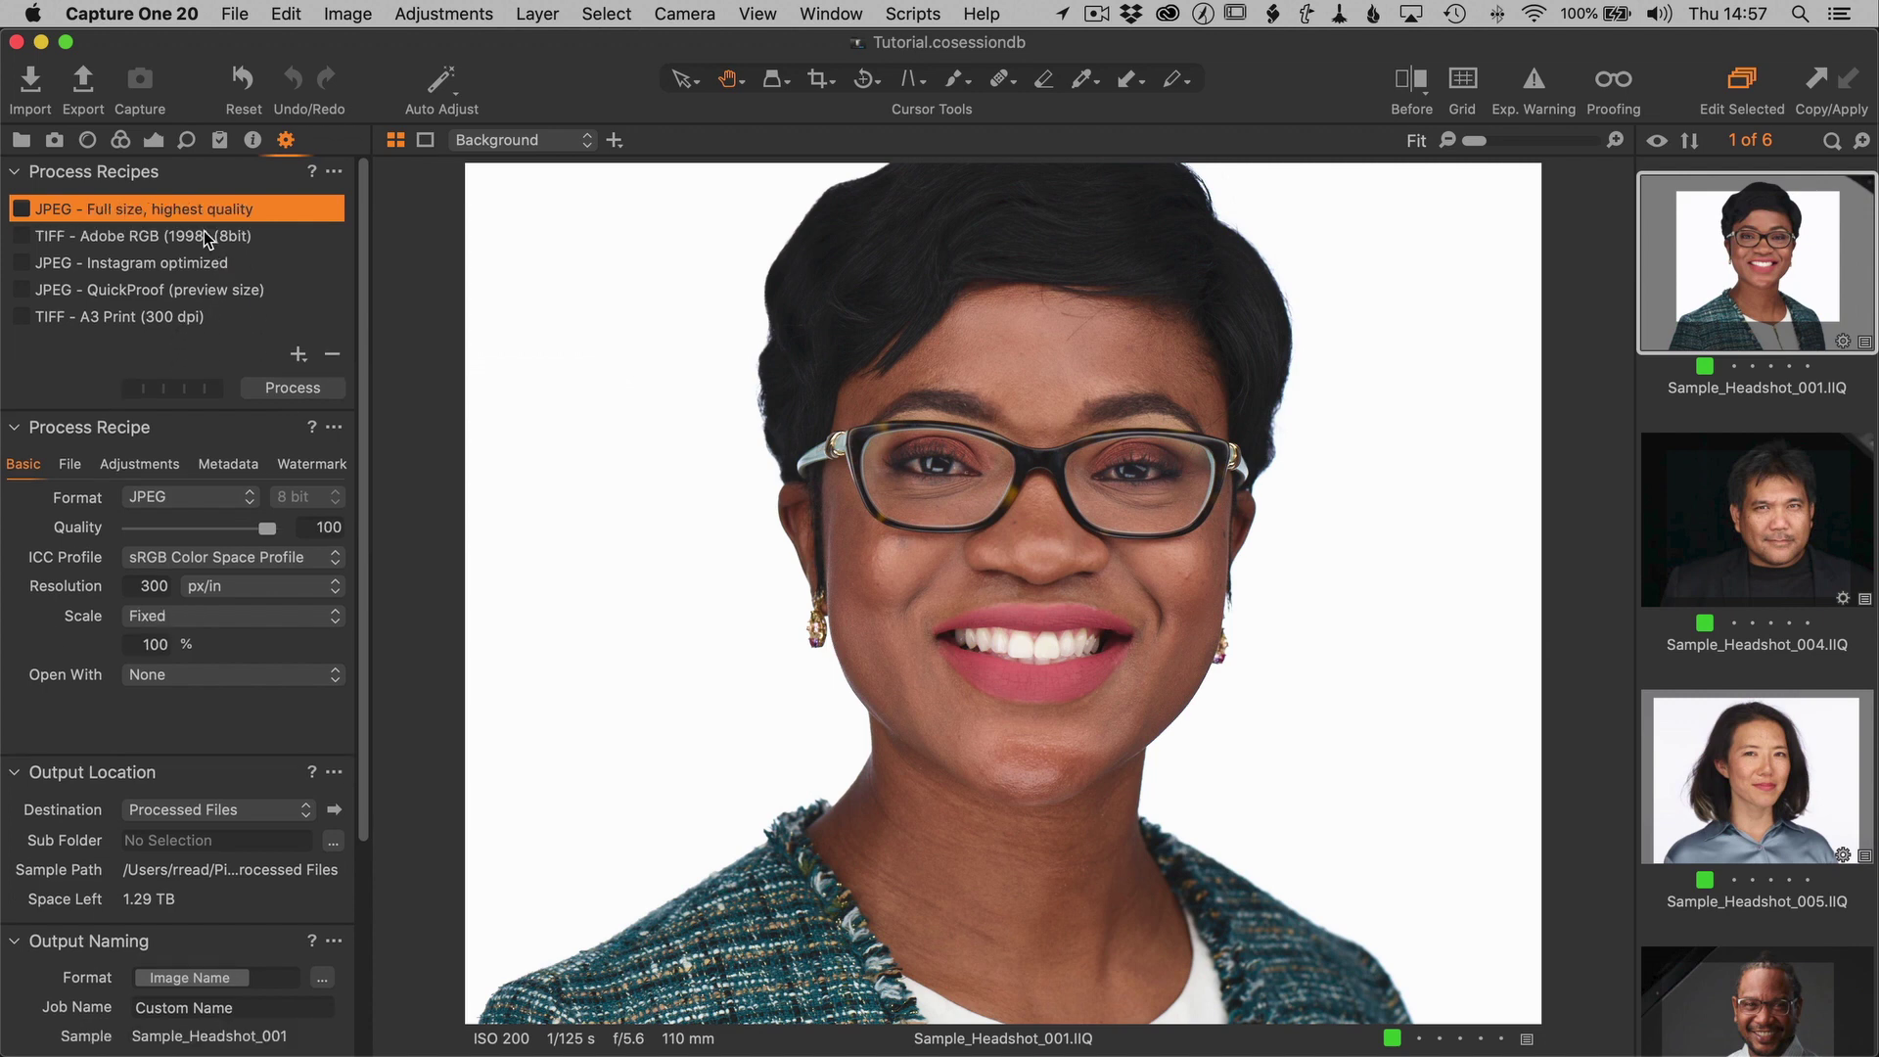
{"action": "left_click", "coordinate": [205, 237]}
{"action": "left_click", "coordinate": [332, 360]}
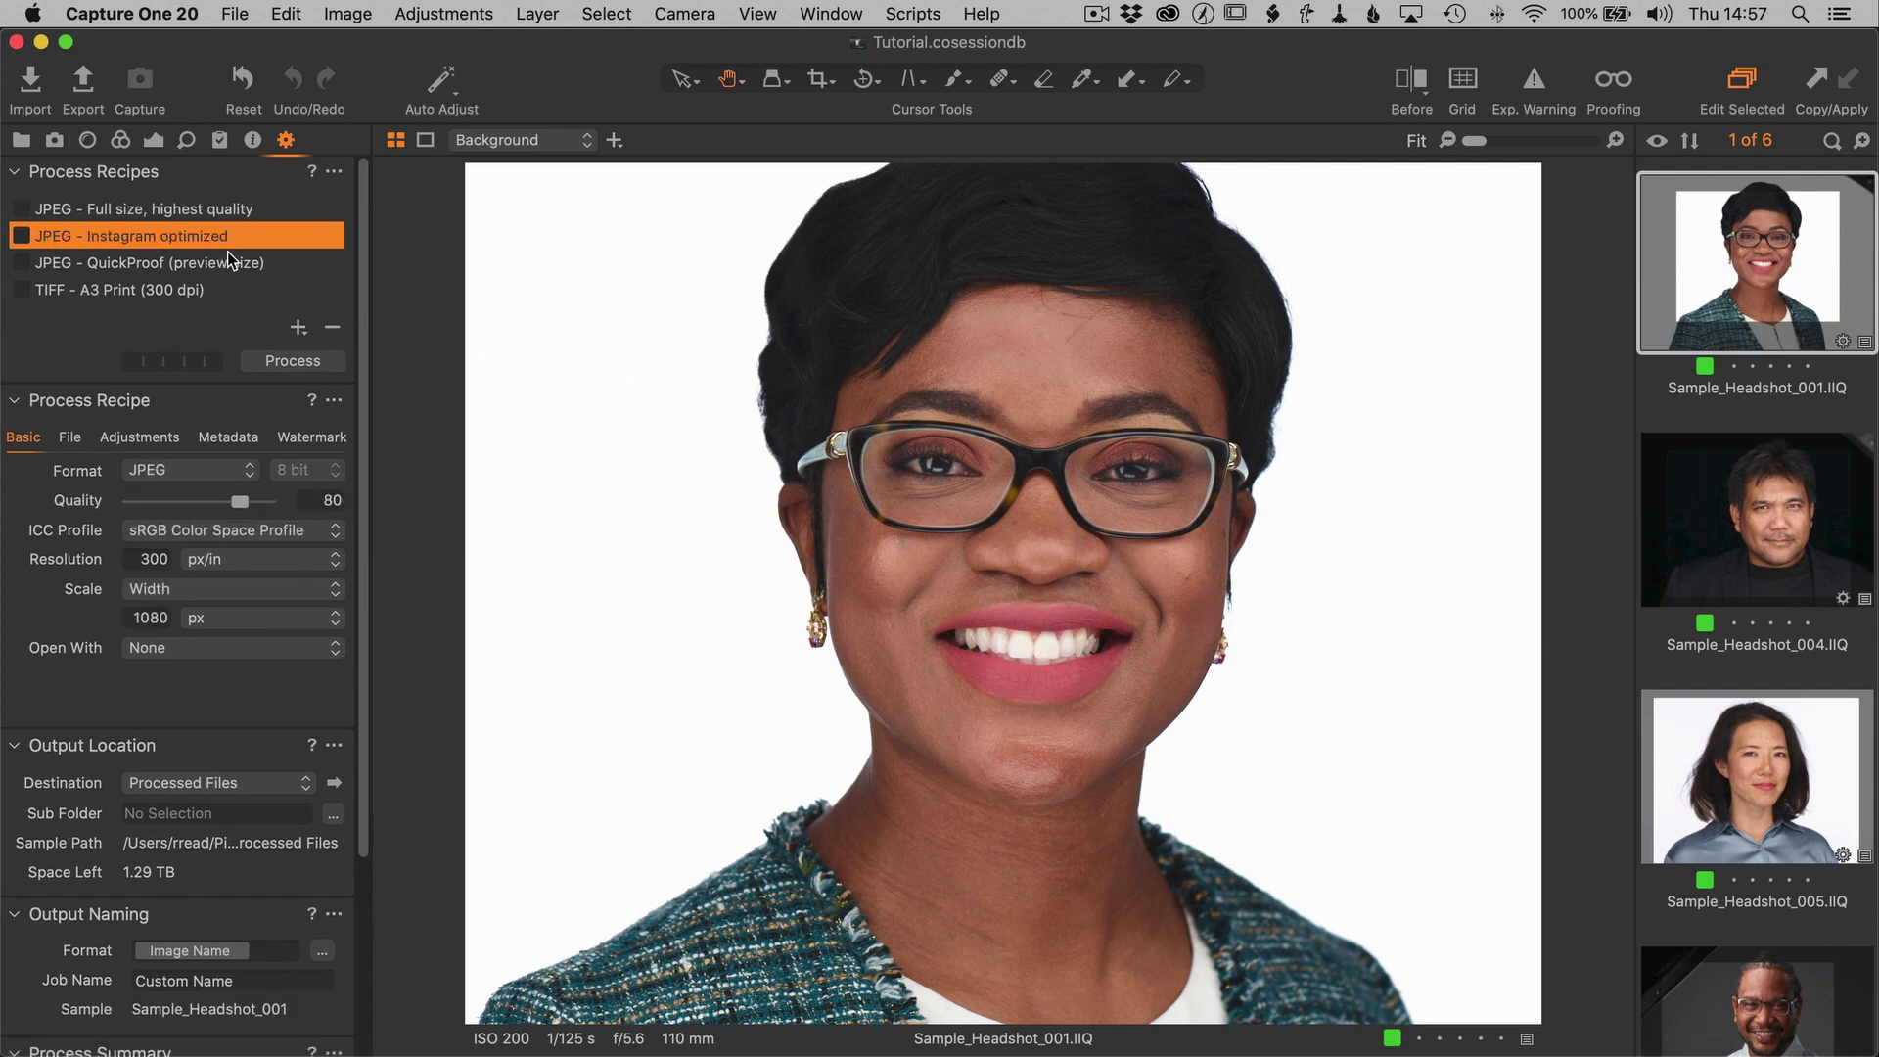
{"action": "left_click", "coordinate": [333, 333]}
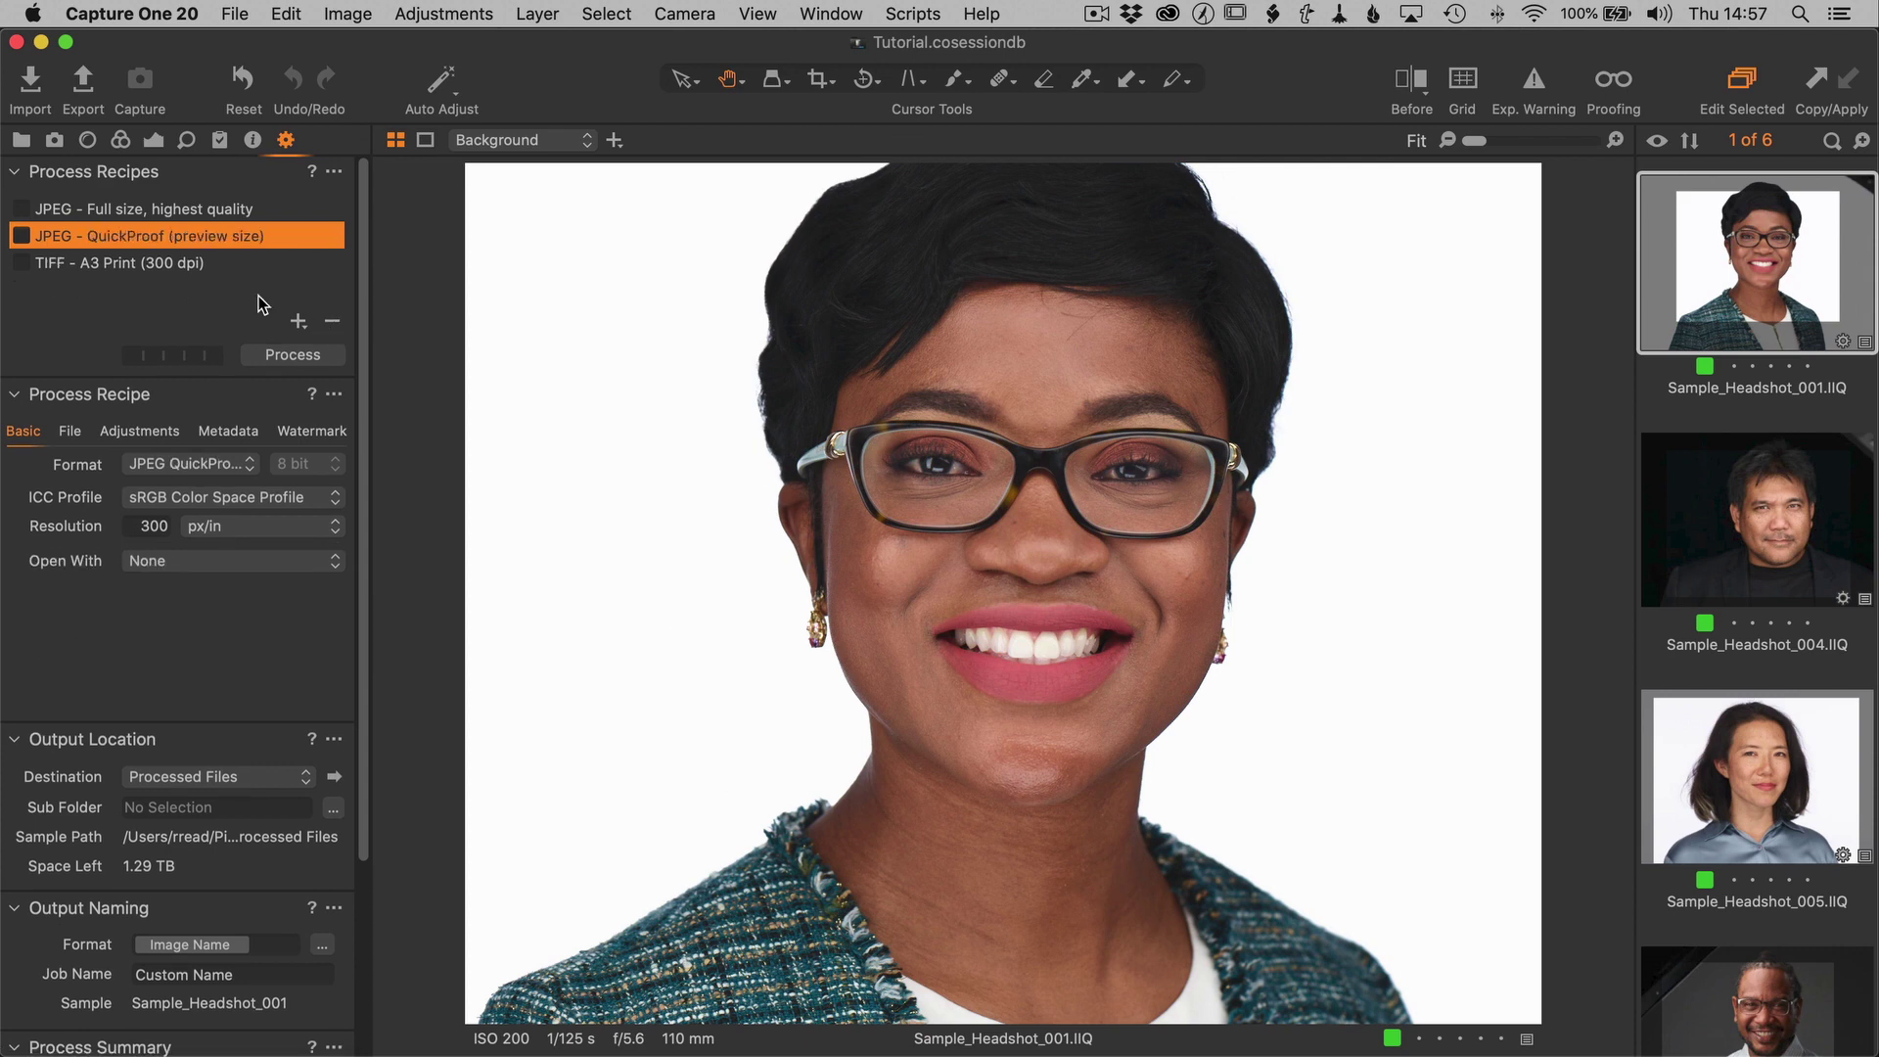
{"action": "left_click", "coordinate": [333, 319]}
{"action": "left_click", "coordinate": [333, 319]}
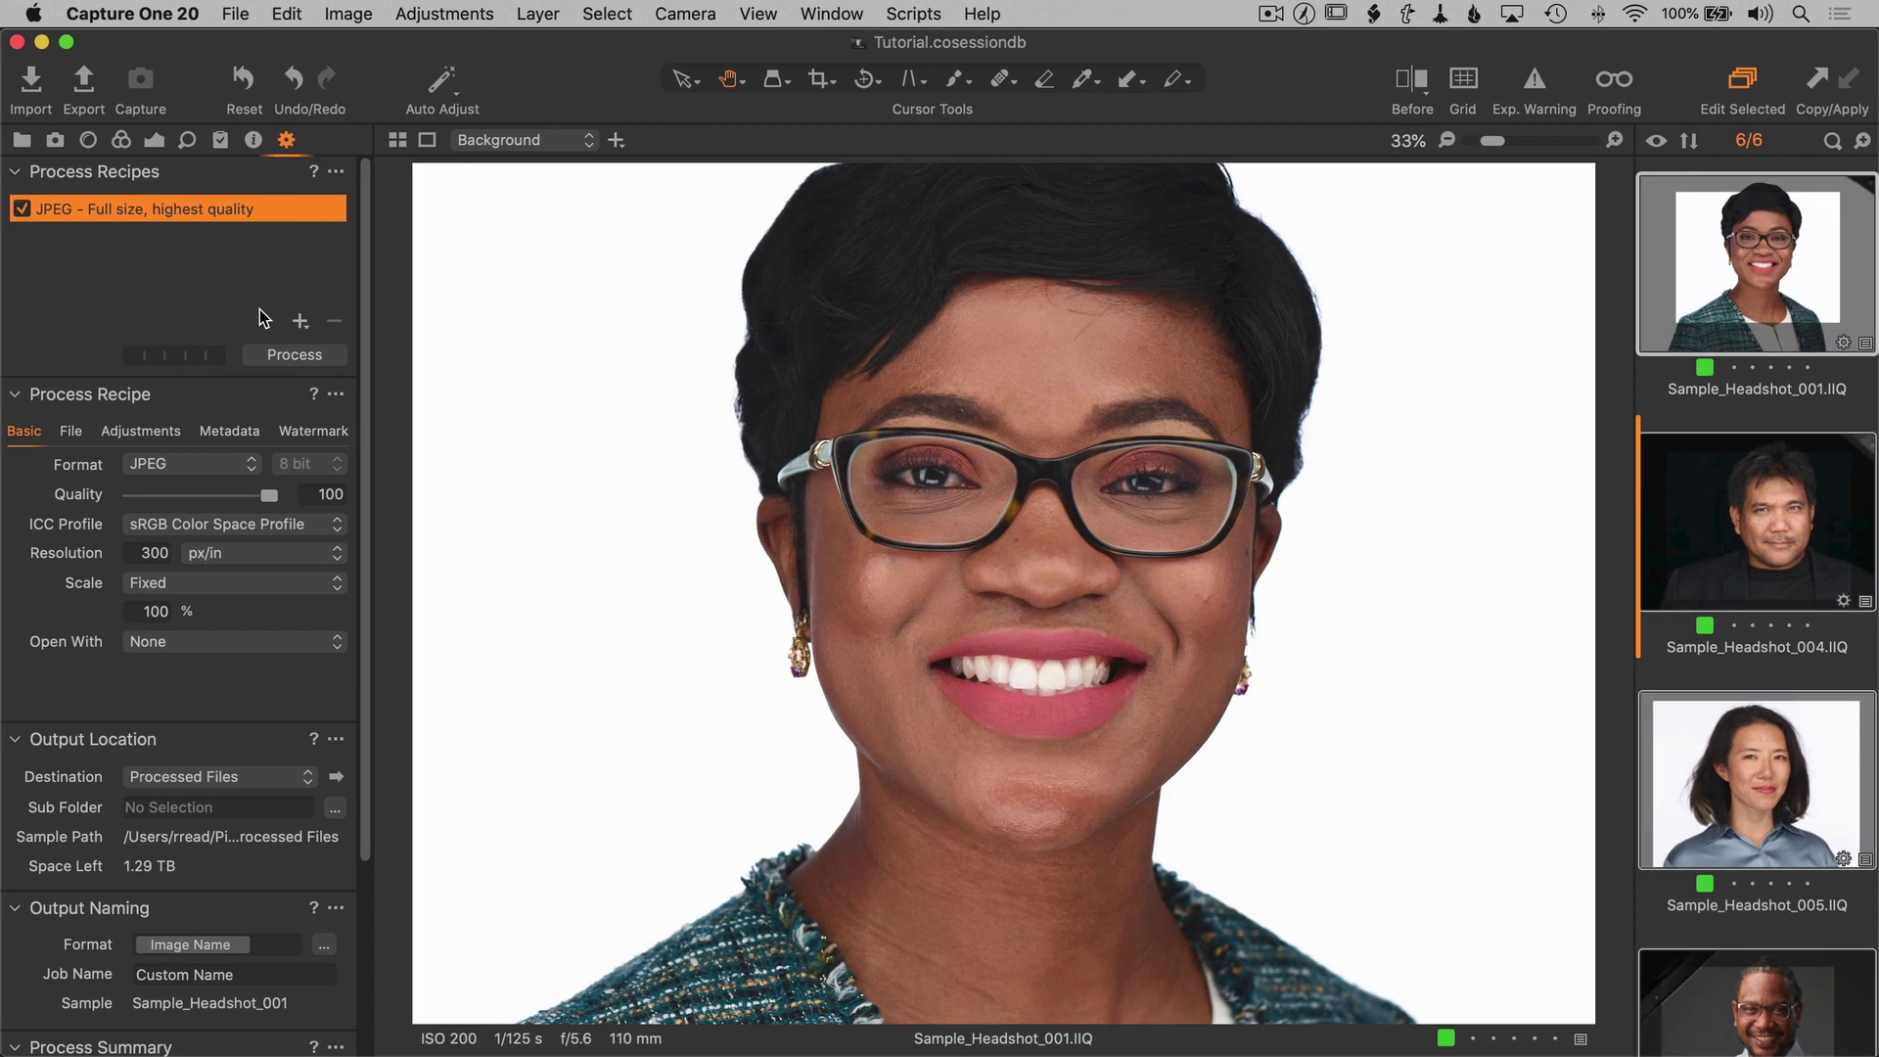
- Add a new process recipe named "JPEG - Instagram"
{"action": "left_click", "coordinate": [305, 323]}
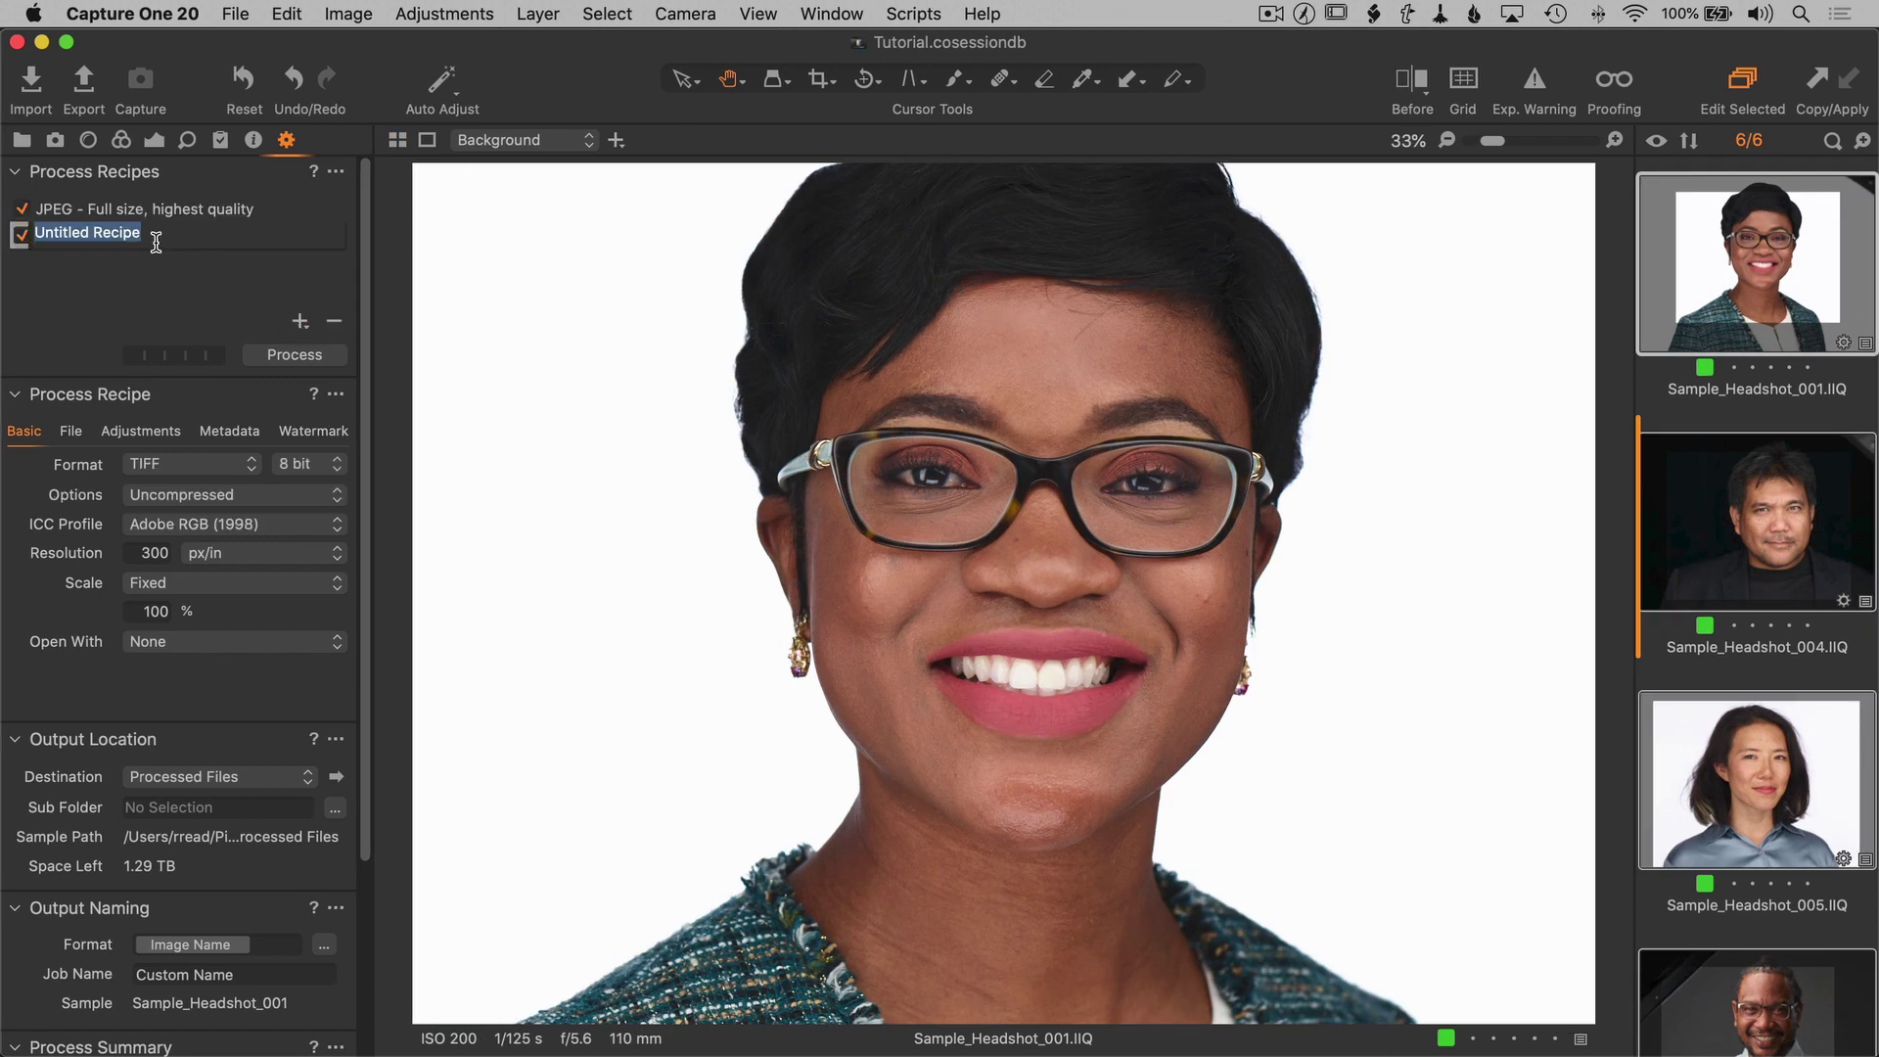
{"action": "type", "text": "JPEG - Instagram"}
{"action": "key", "text": "Return"}
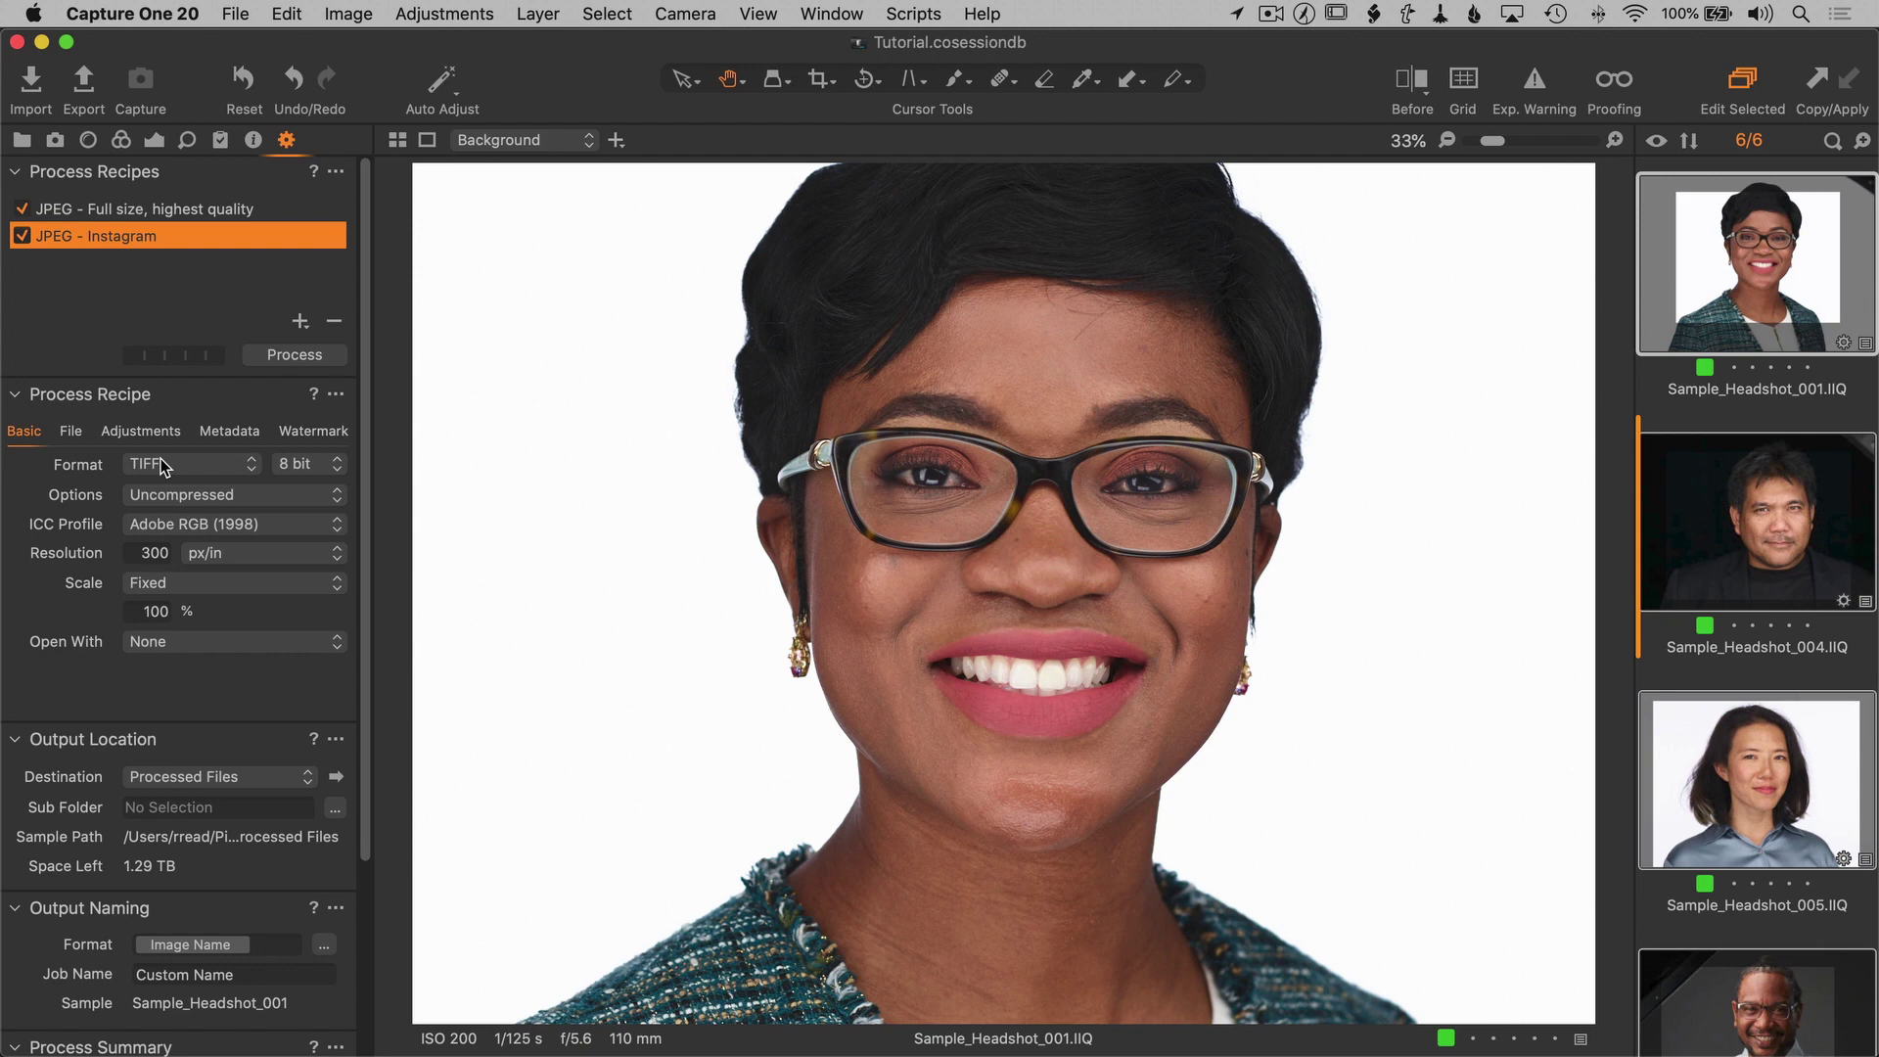
- Set the Instagram recipe to JPEG format at quality 80 with the sRGB Color Space Profile
{"action": "left_click", "coordinate": [160, 466]}
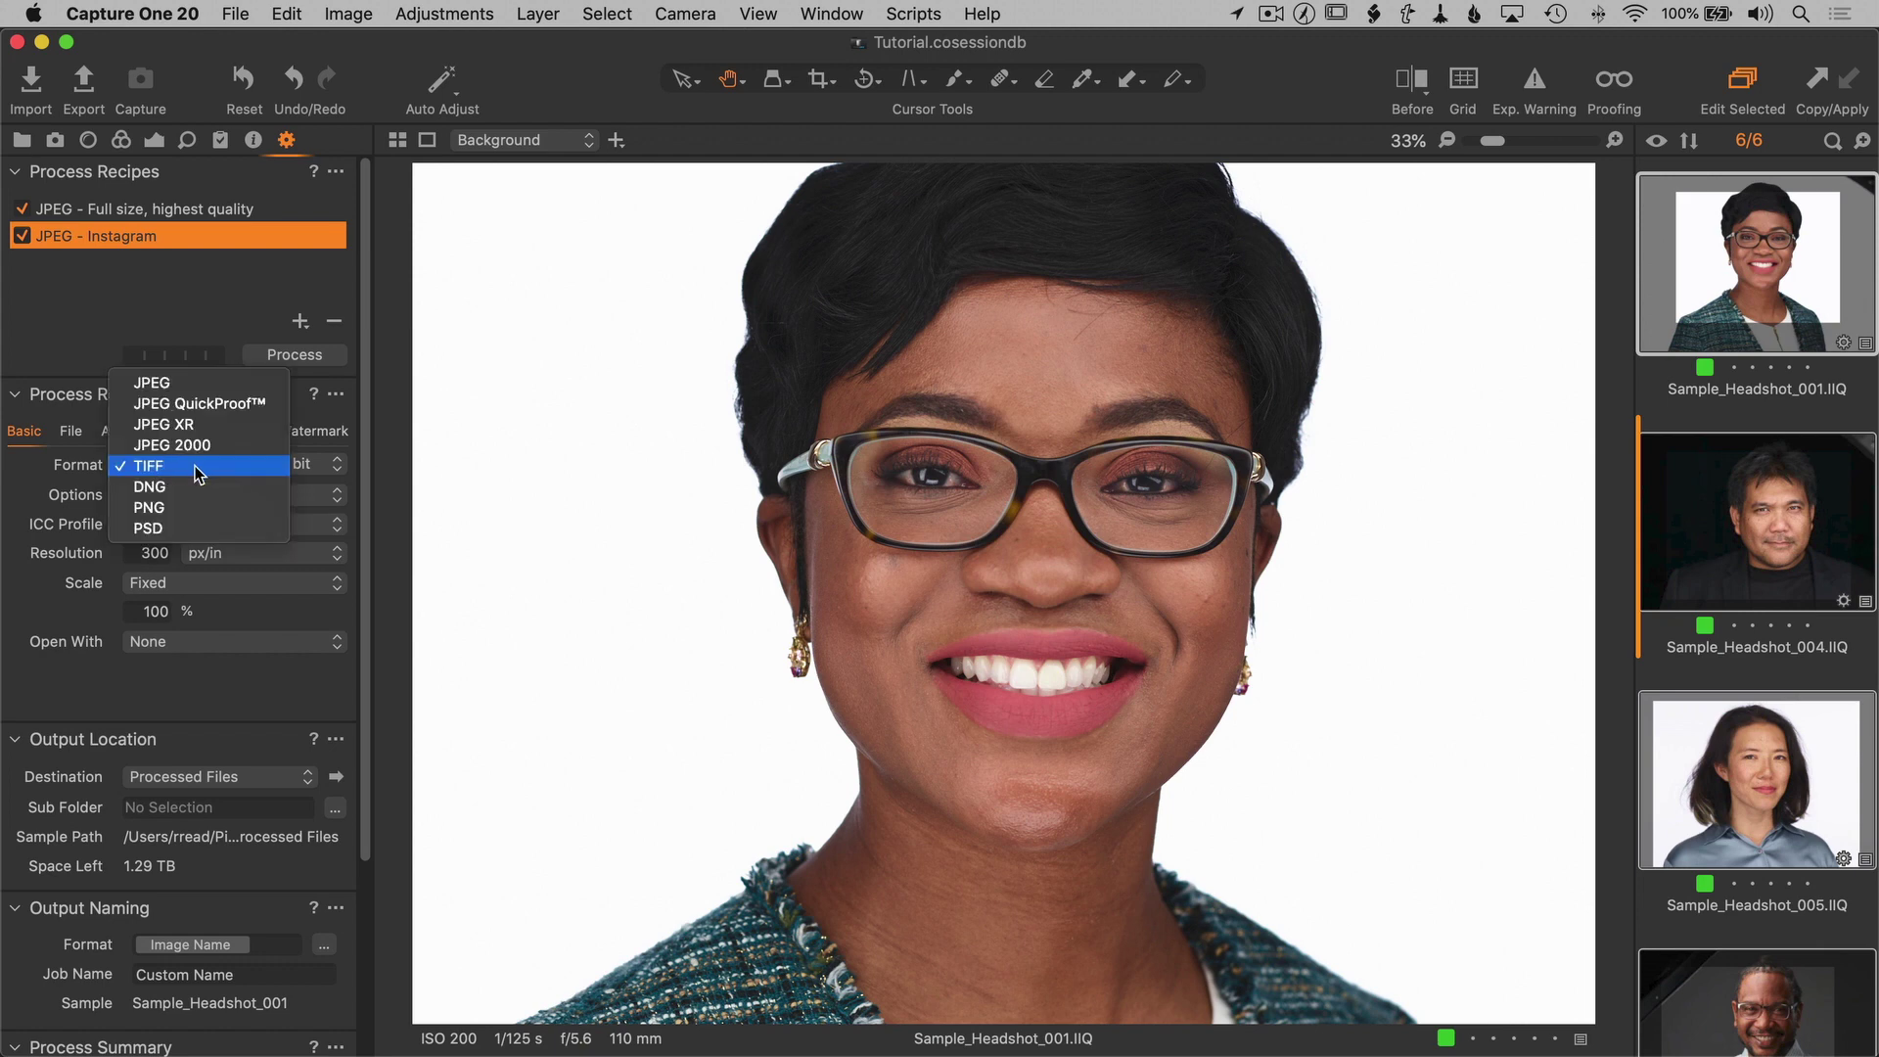
{"action": "left_click", "coordinate": [197, 376]}
{"action": "left_click", "coordinate": [316, 493]}
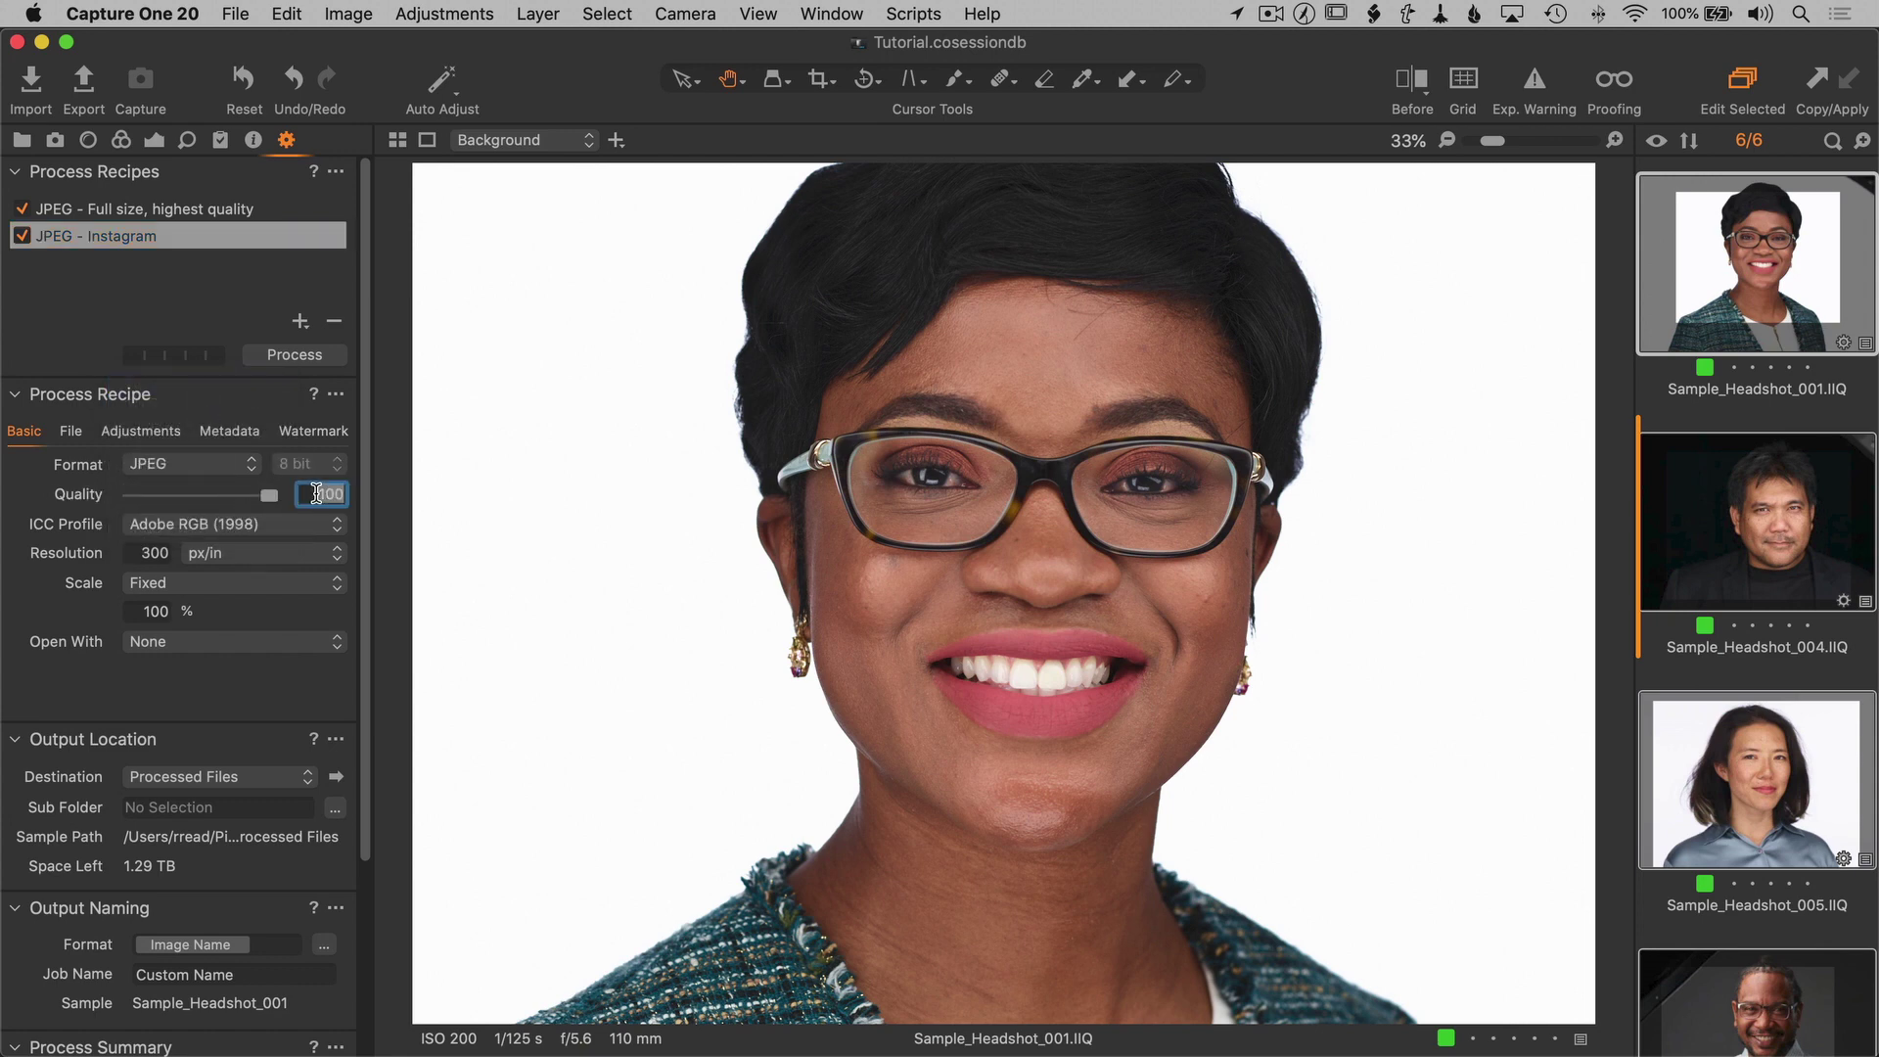
{"action": "type", "text": "80"}
{"action": "key", "text": "Return"}
{"action": "left_click", "coordinate": [245, 524]}
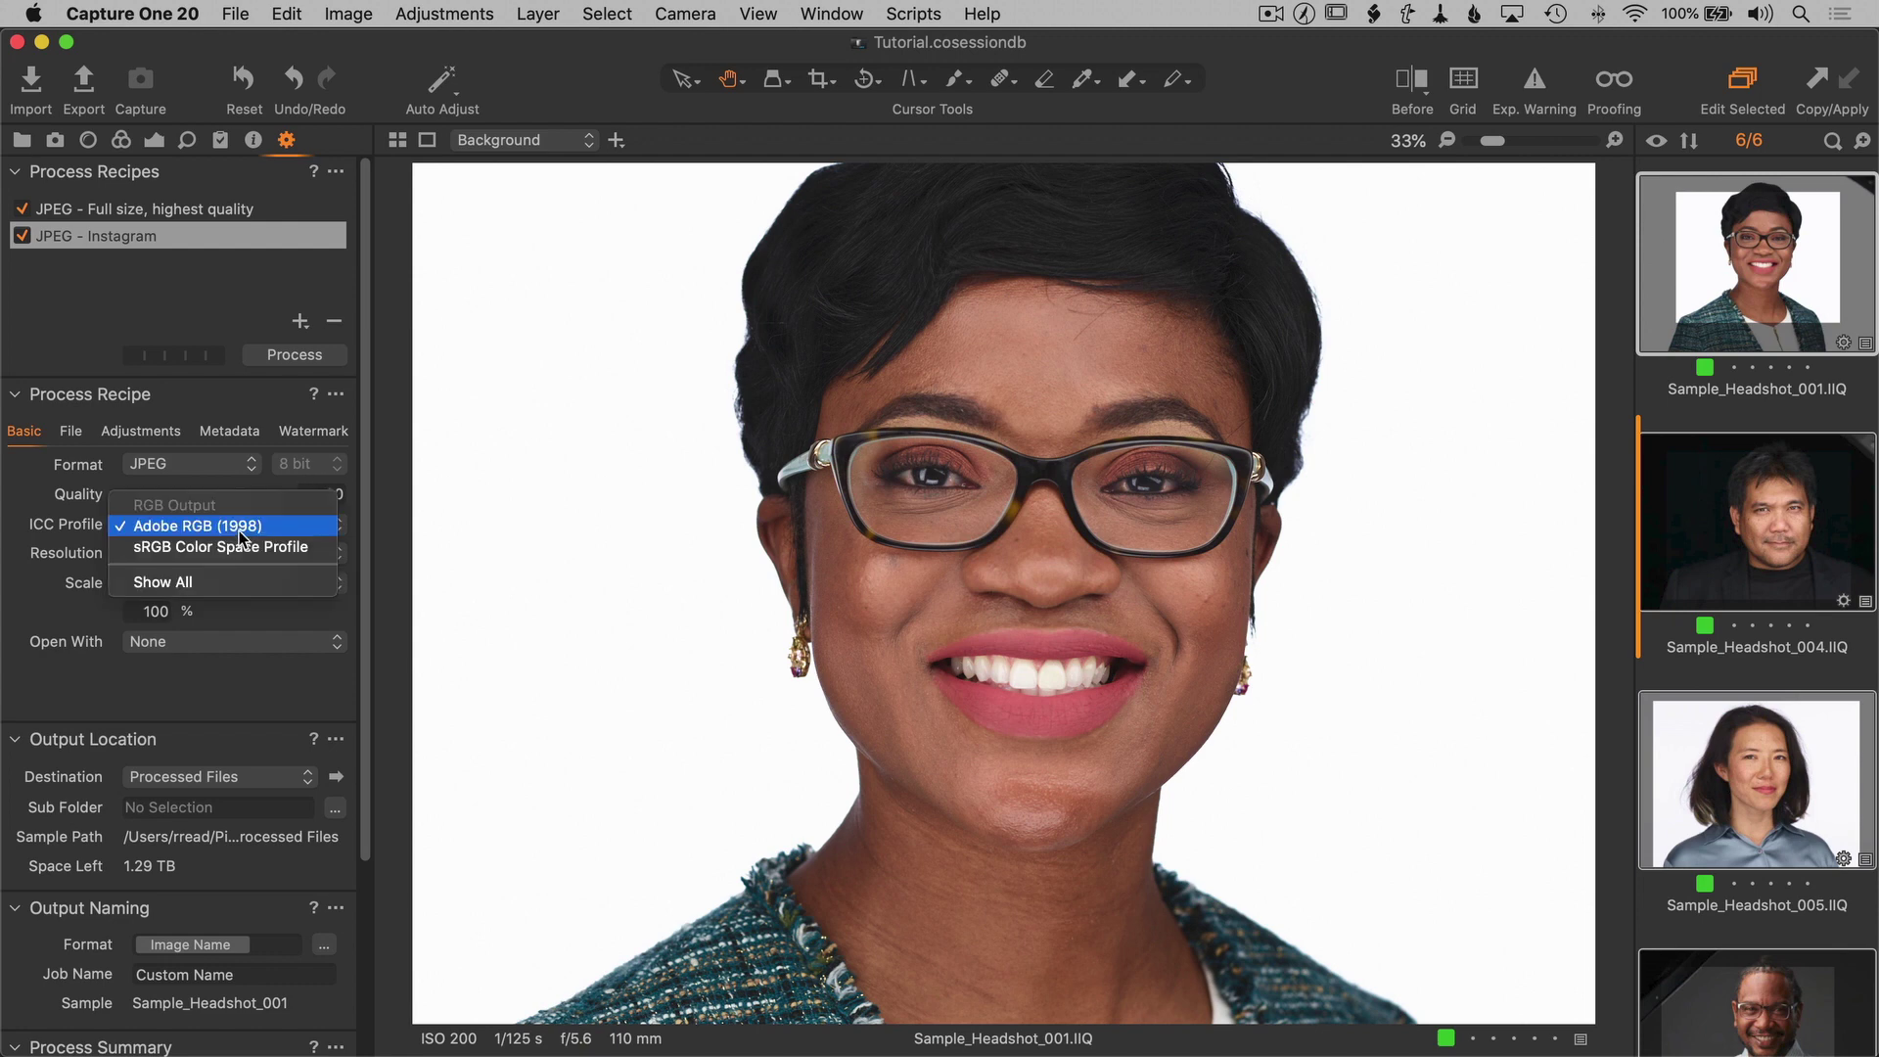
{"action": "left_click", "coordinate": [298, 548]}
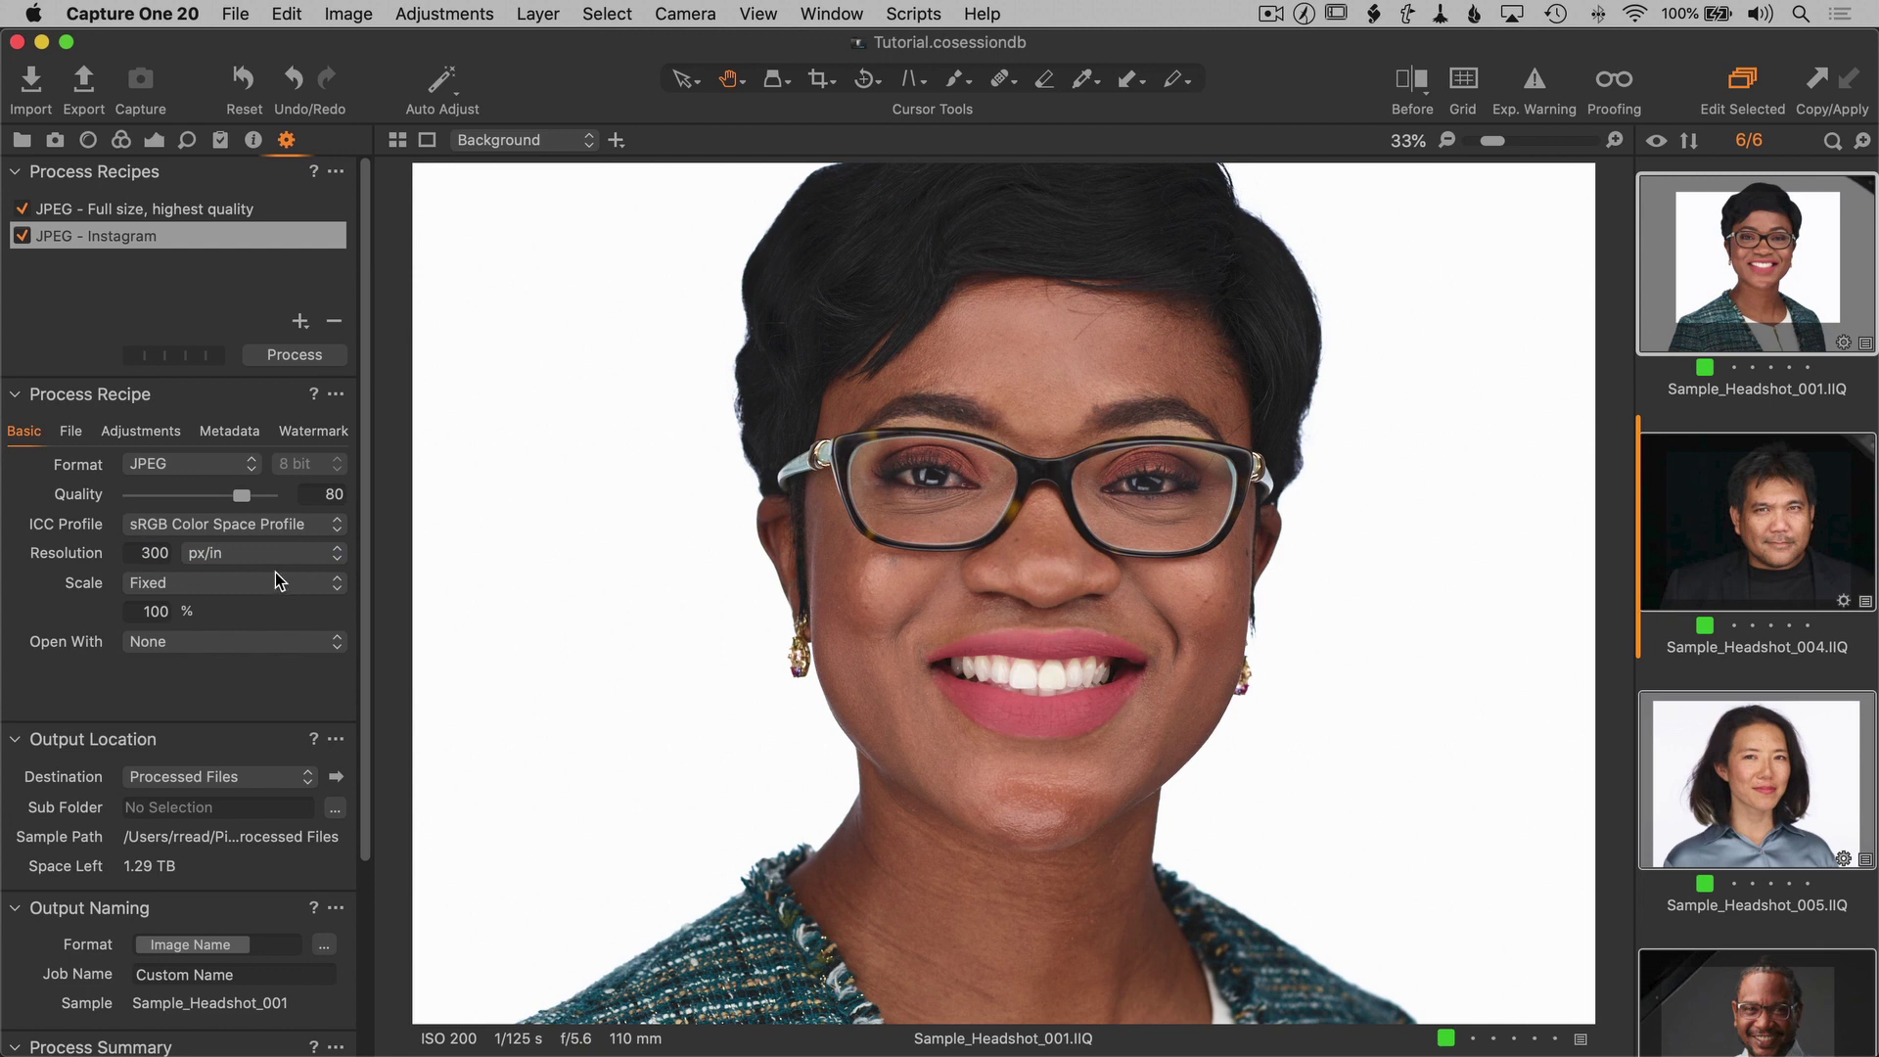
- Scale the Instagram recipe's output by width to 1080 px
{"action": "left_click", "coordinate": [179, 585]}
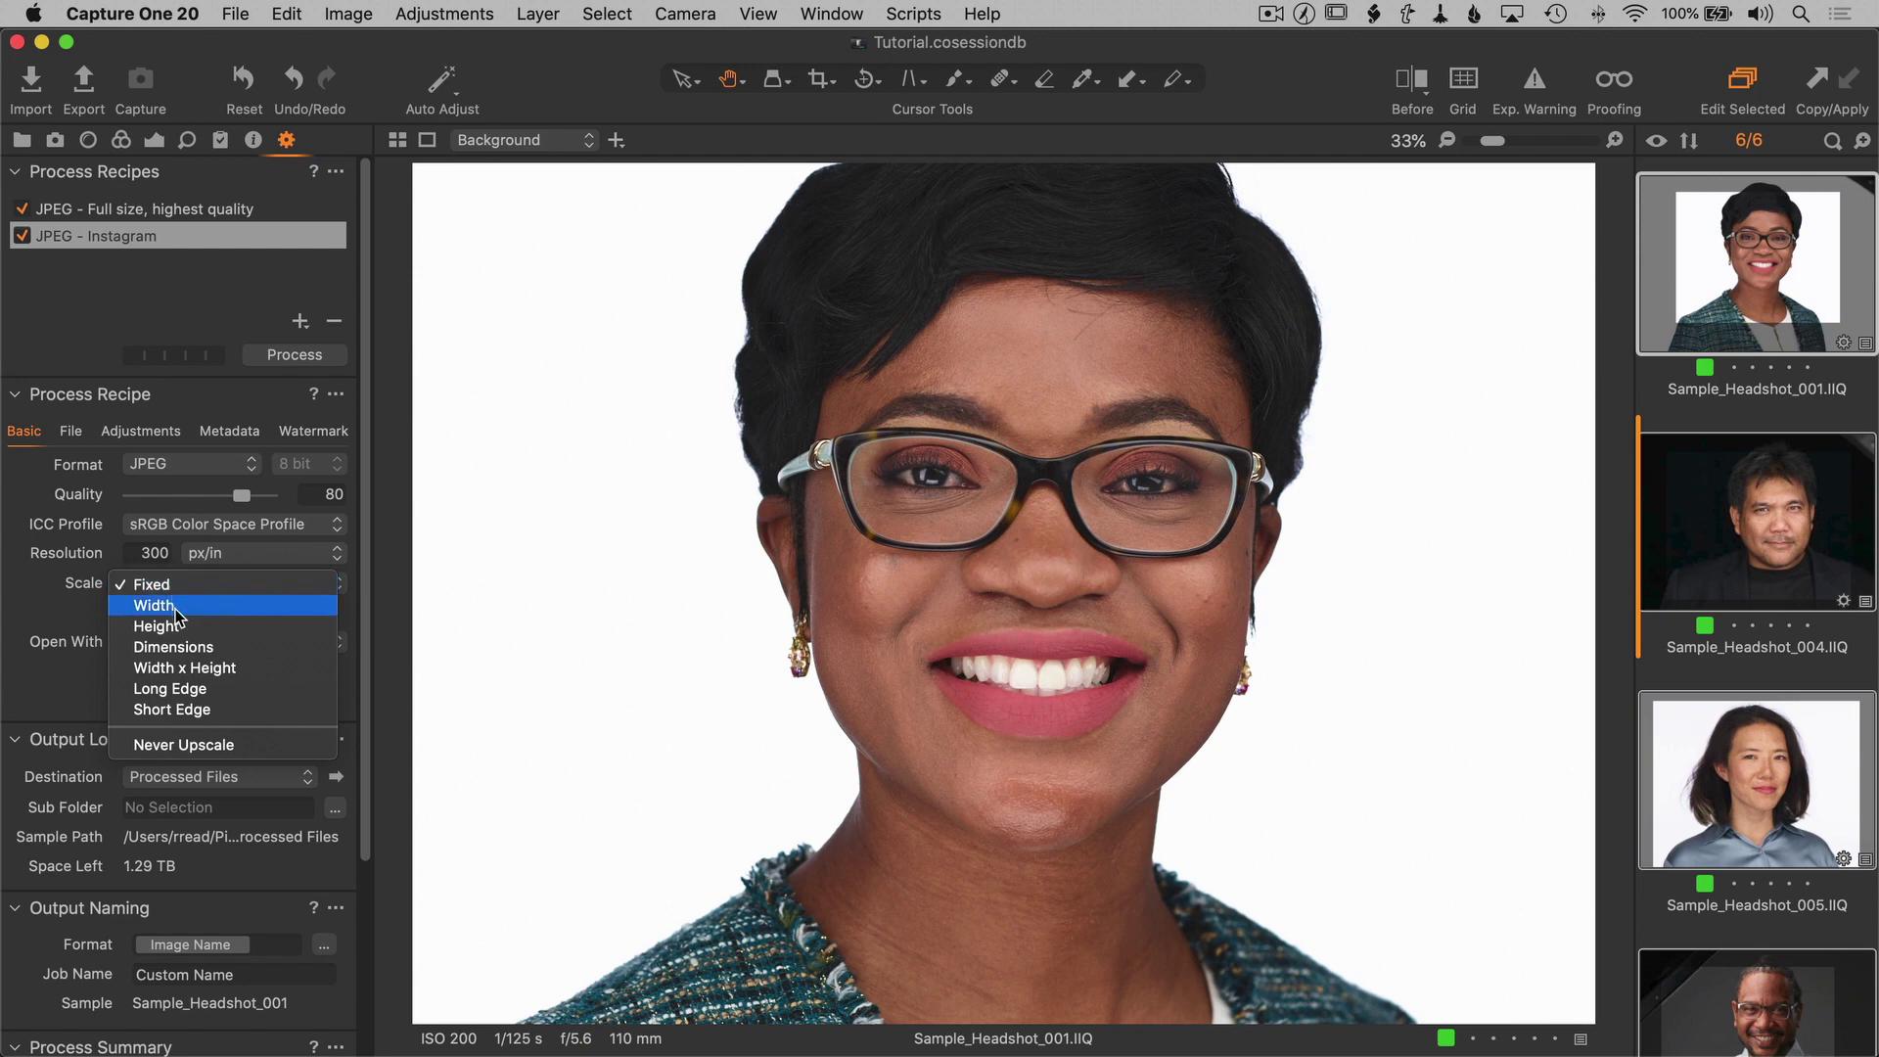
{"action": "left_click", "coordinate": [172, 605]}
{"action": "left_click", "coordinate": [211, 612]}
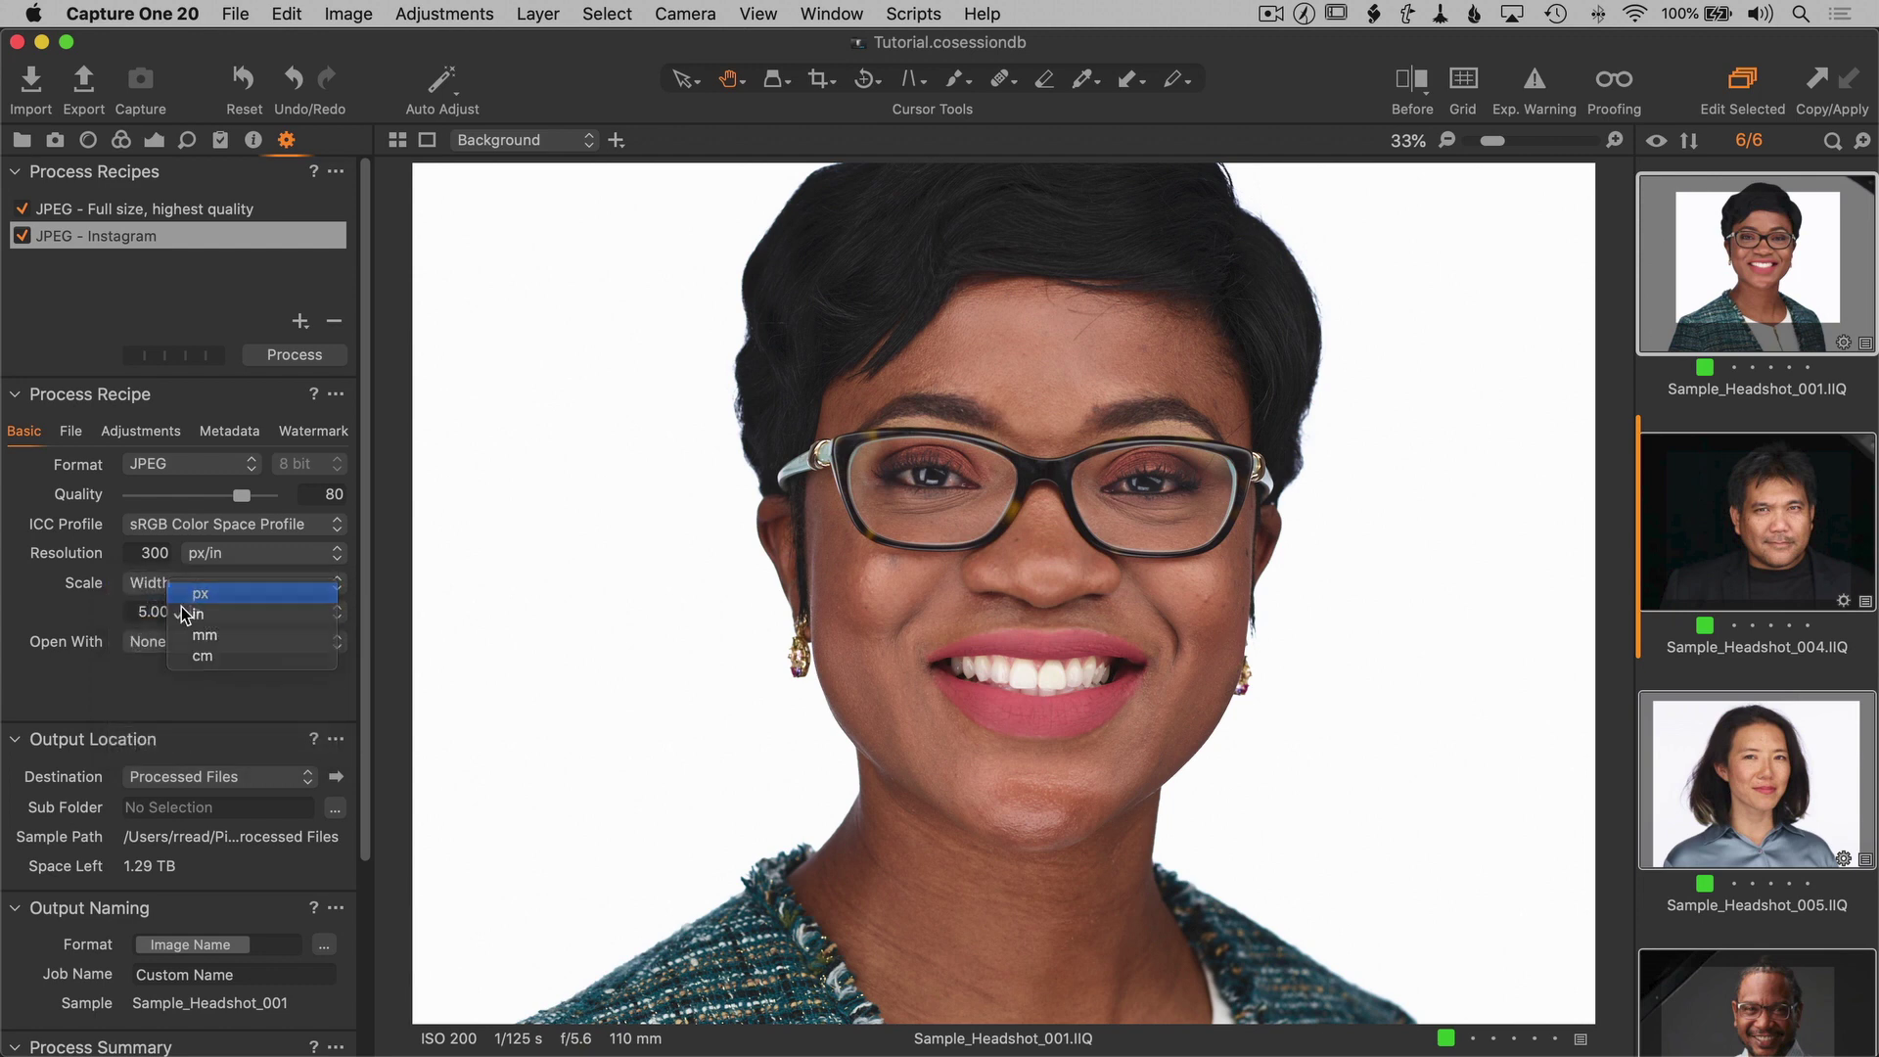
{"action": "left_click", "coordinate": [201, 594]}
{"action": "double_click", "coordinate": [147, 612]}
{"action": "type", "text": "1080"}
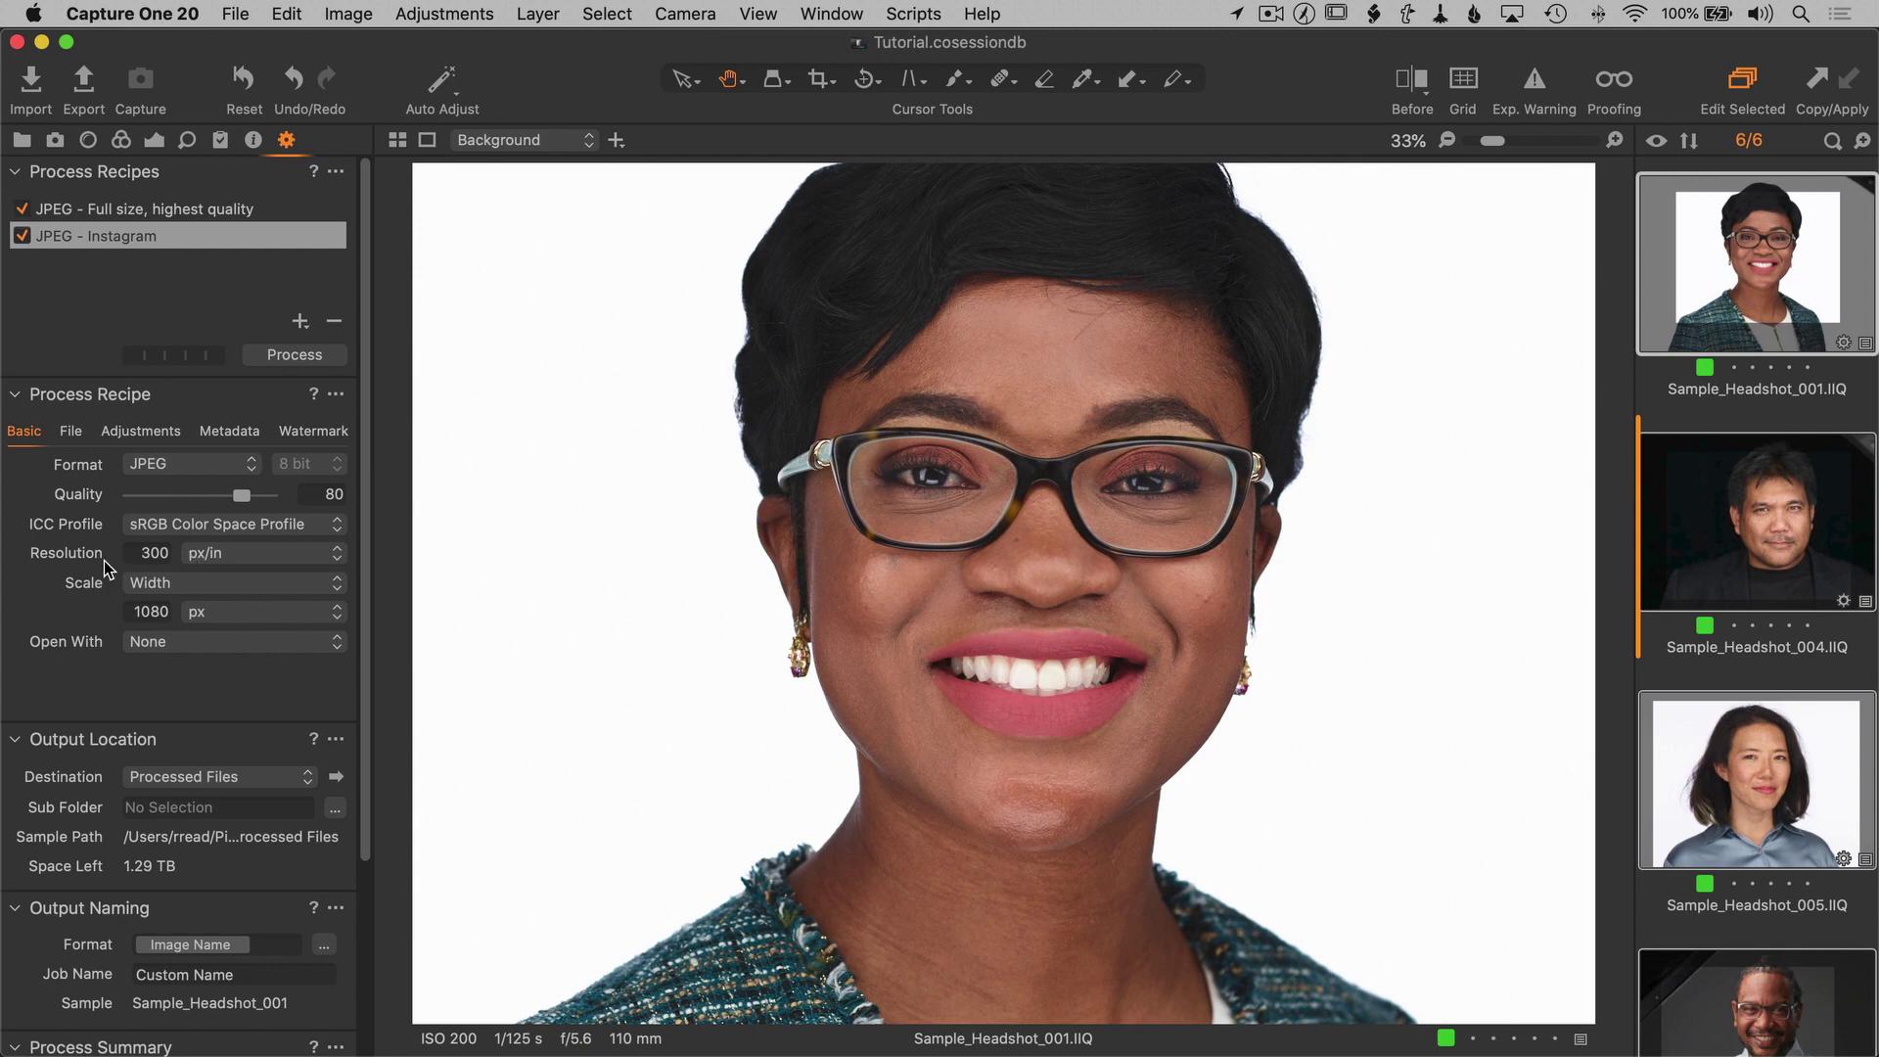
- Have the Instagram recipe respect the crop and apply Output Sharpening for Screen
{"action": "left_click", "coordinate": [143, 432]}
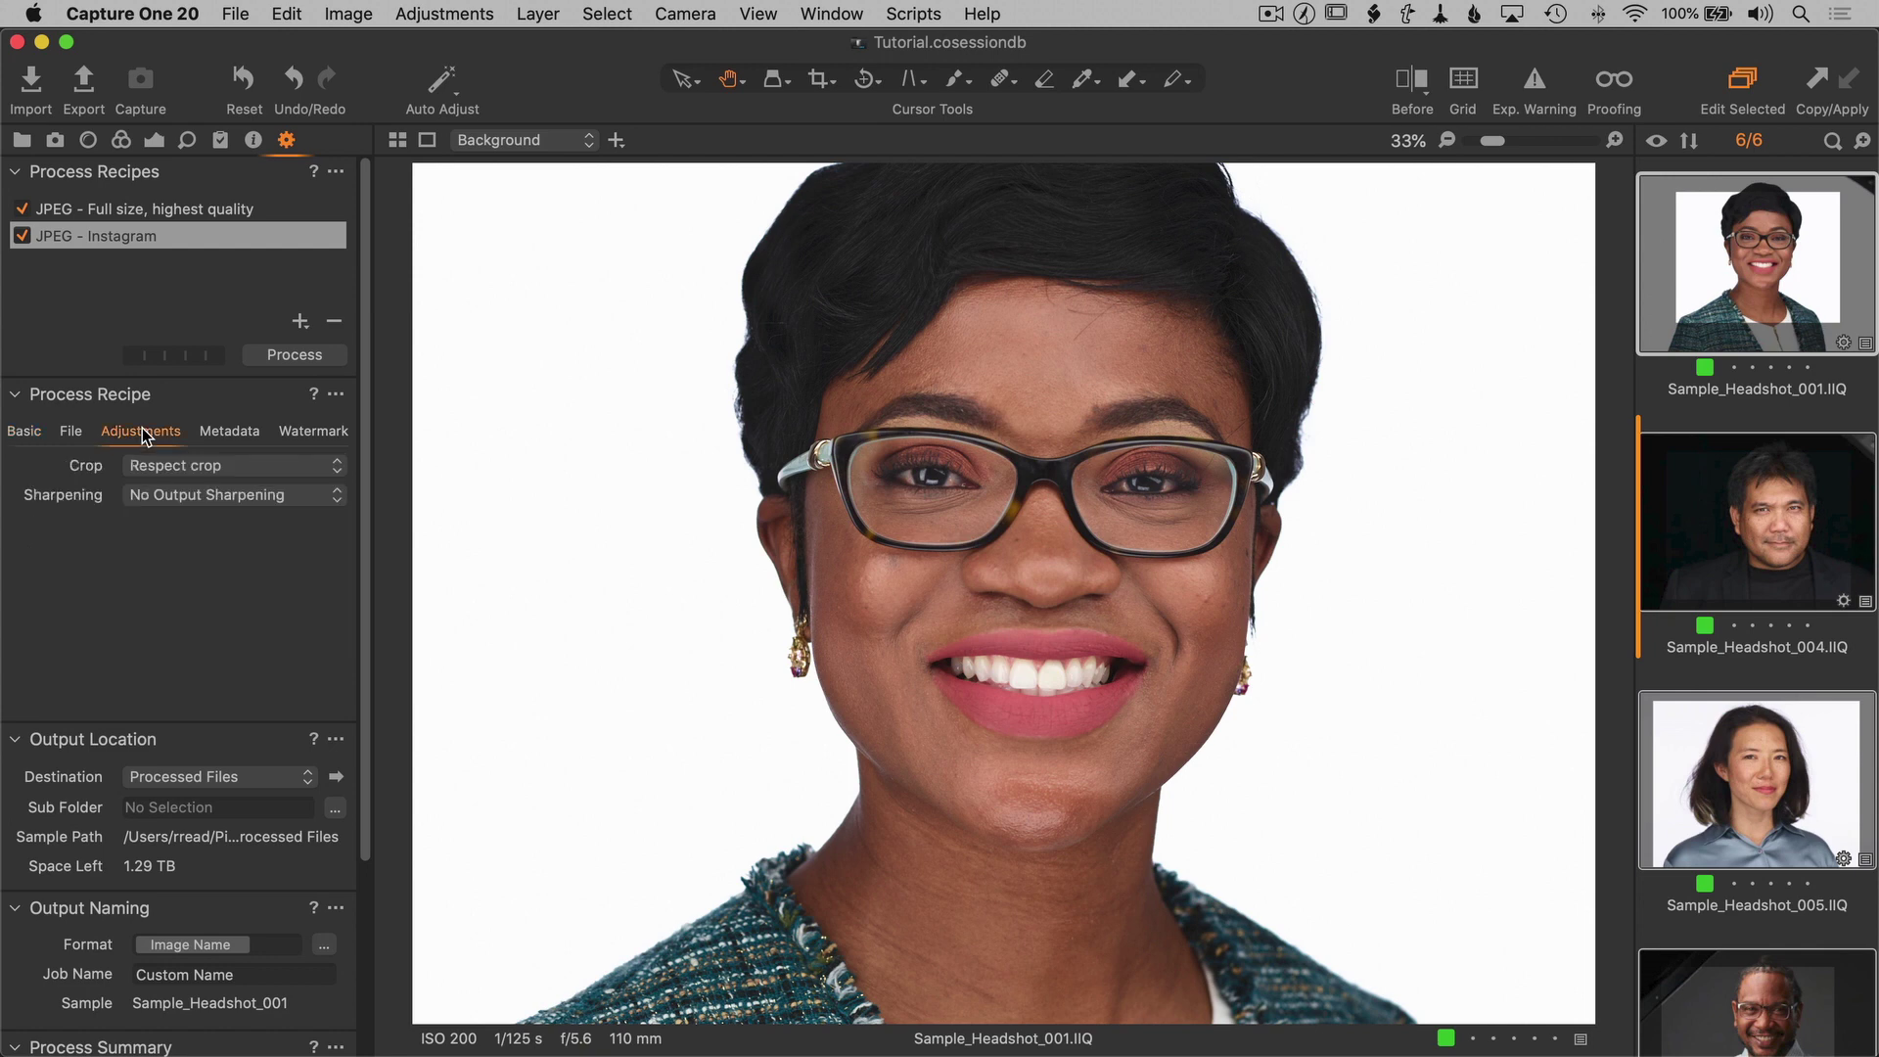
{"action": "left_click", "coordinate": [194, 466]}
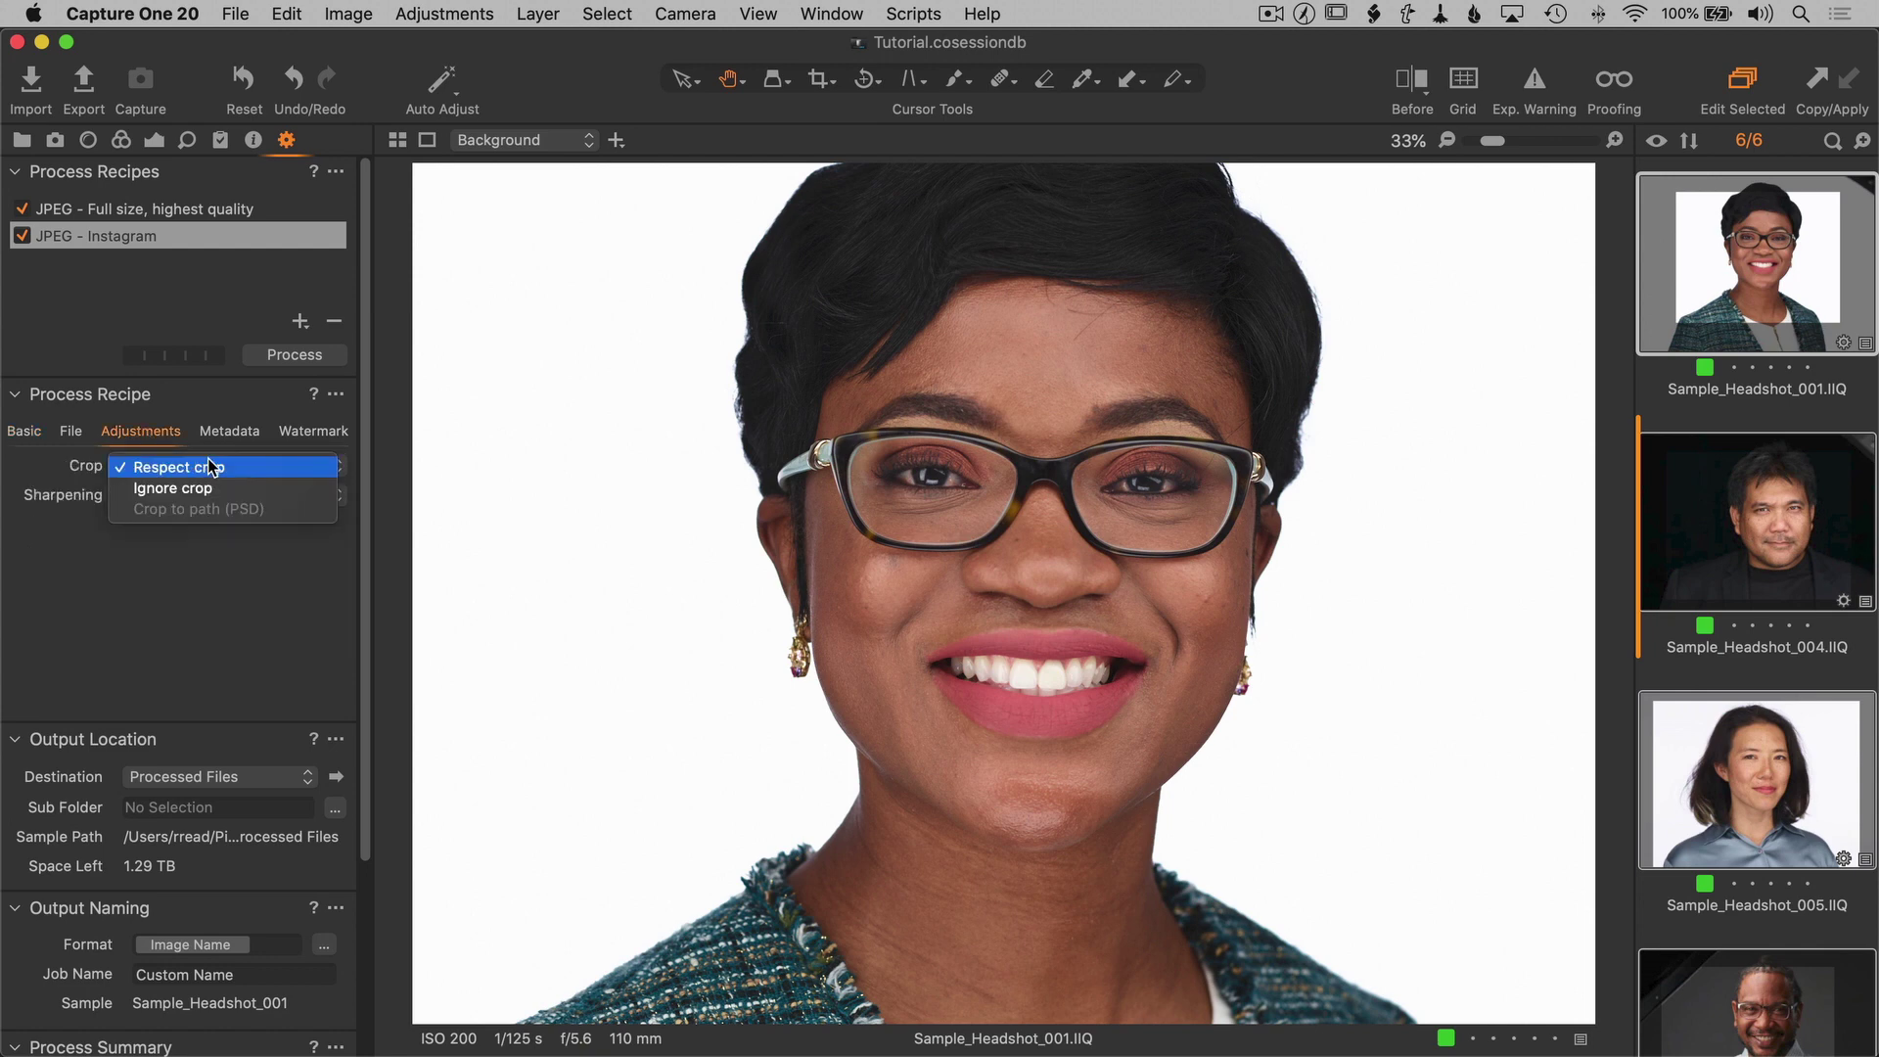
{"action": "left_click", "coordinate": [207, 466]}
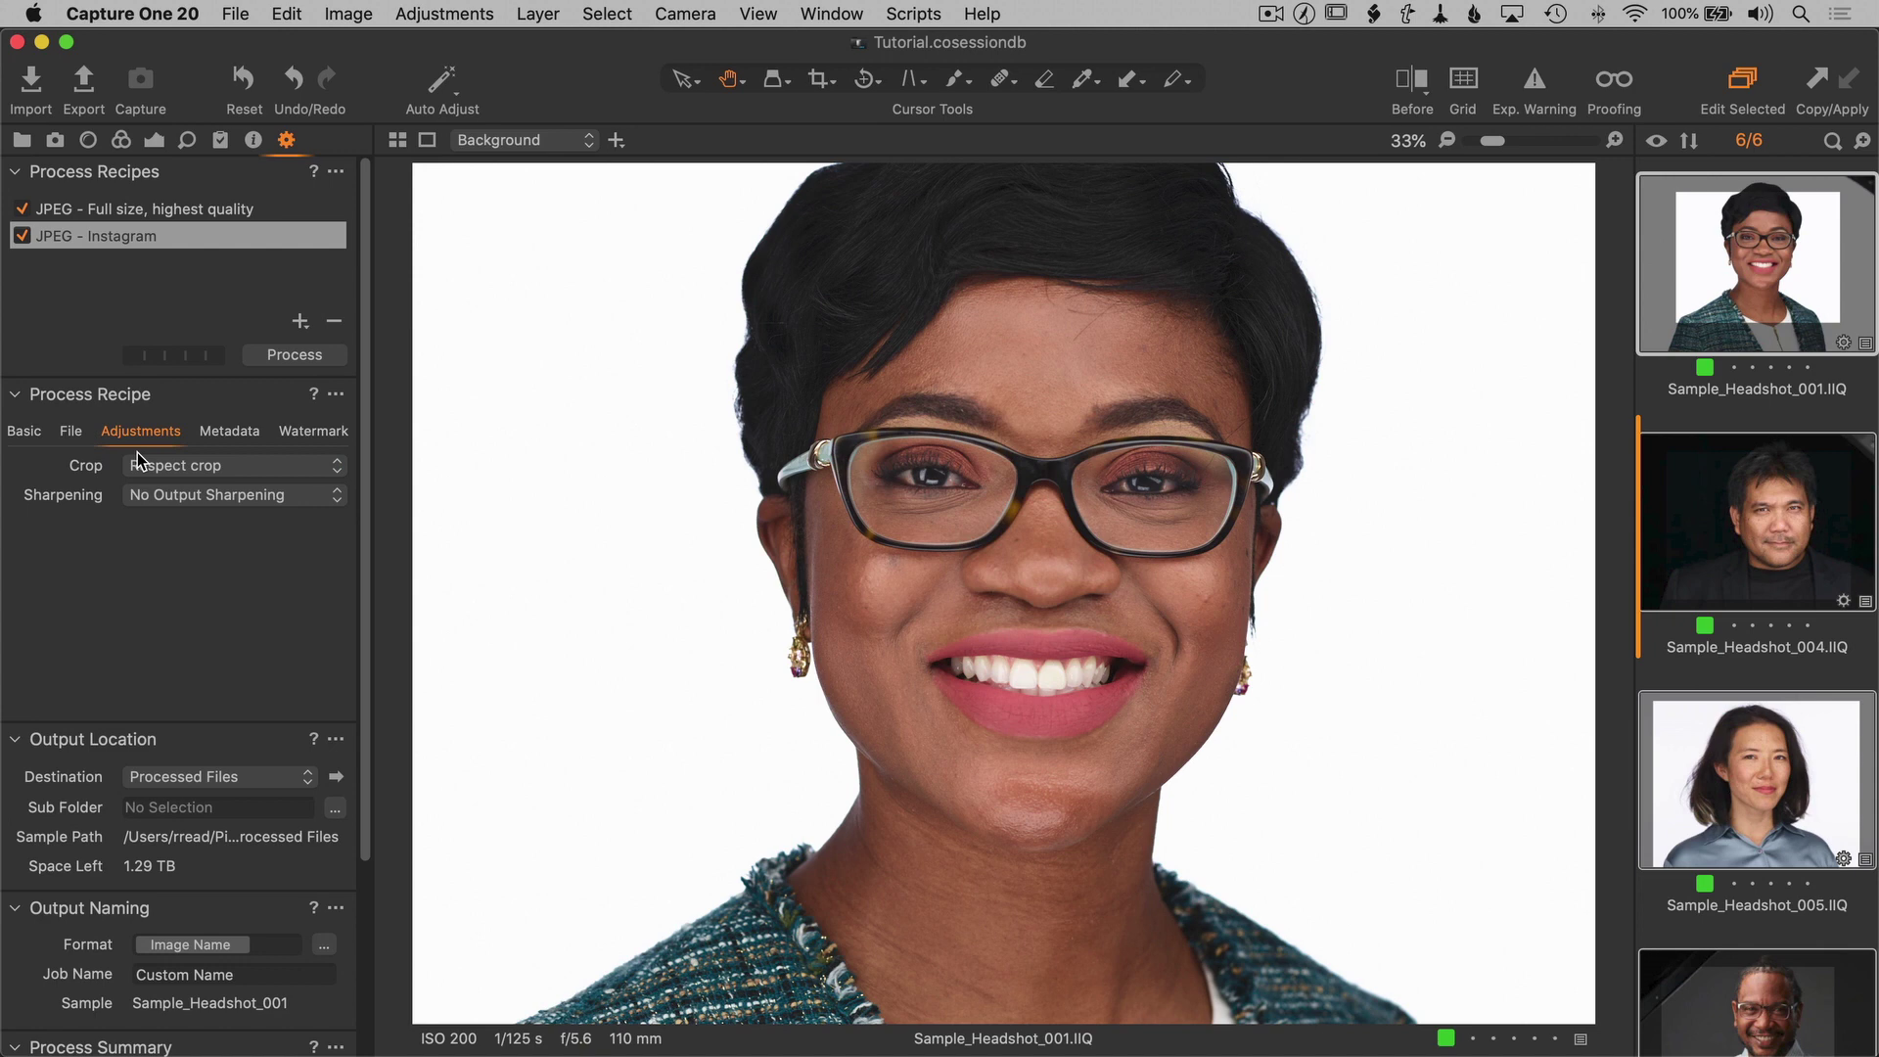
{"action": "left_click", "coordinate": [192, 496]}
{"action": "left_click", "coordinate": [198, 519]}
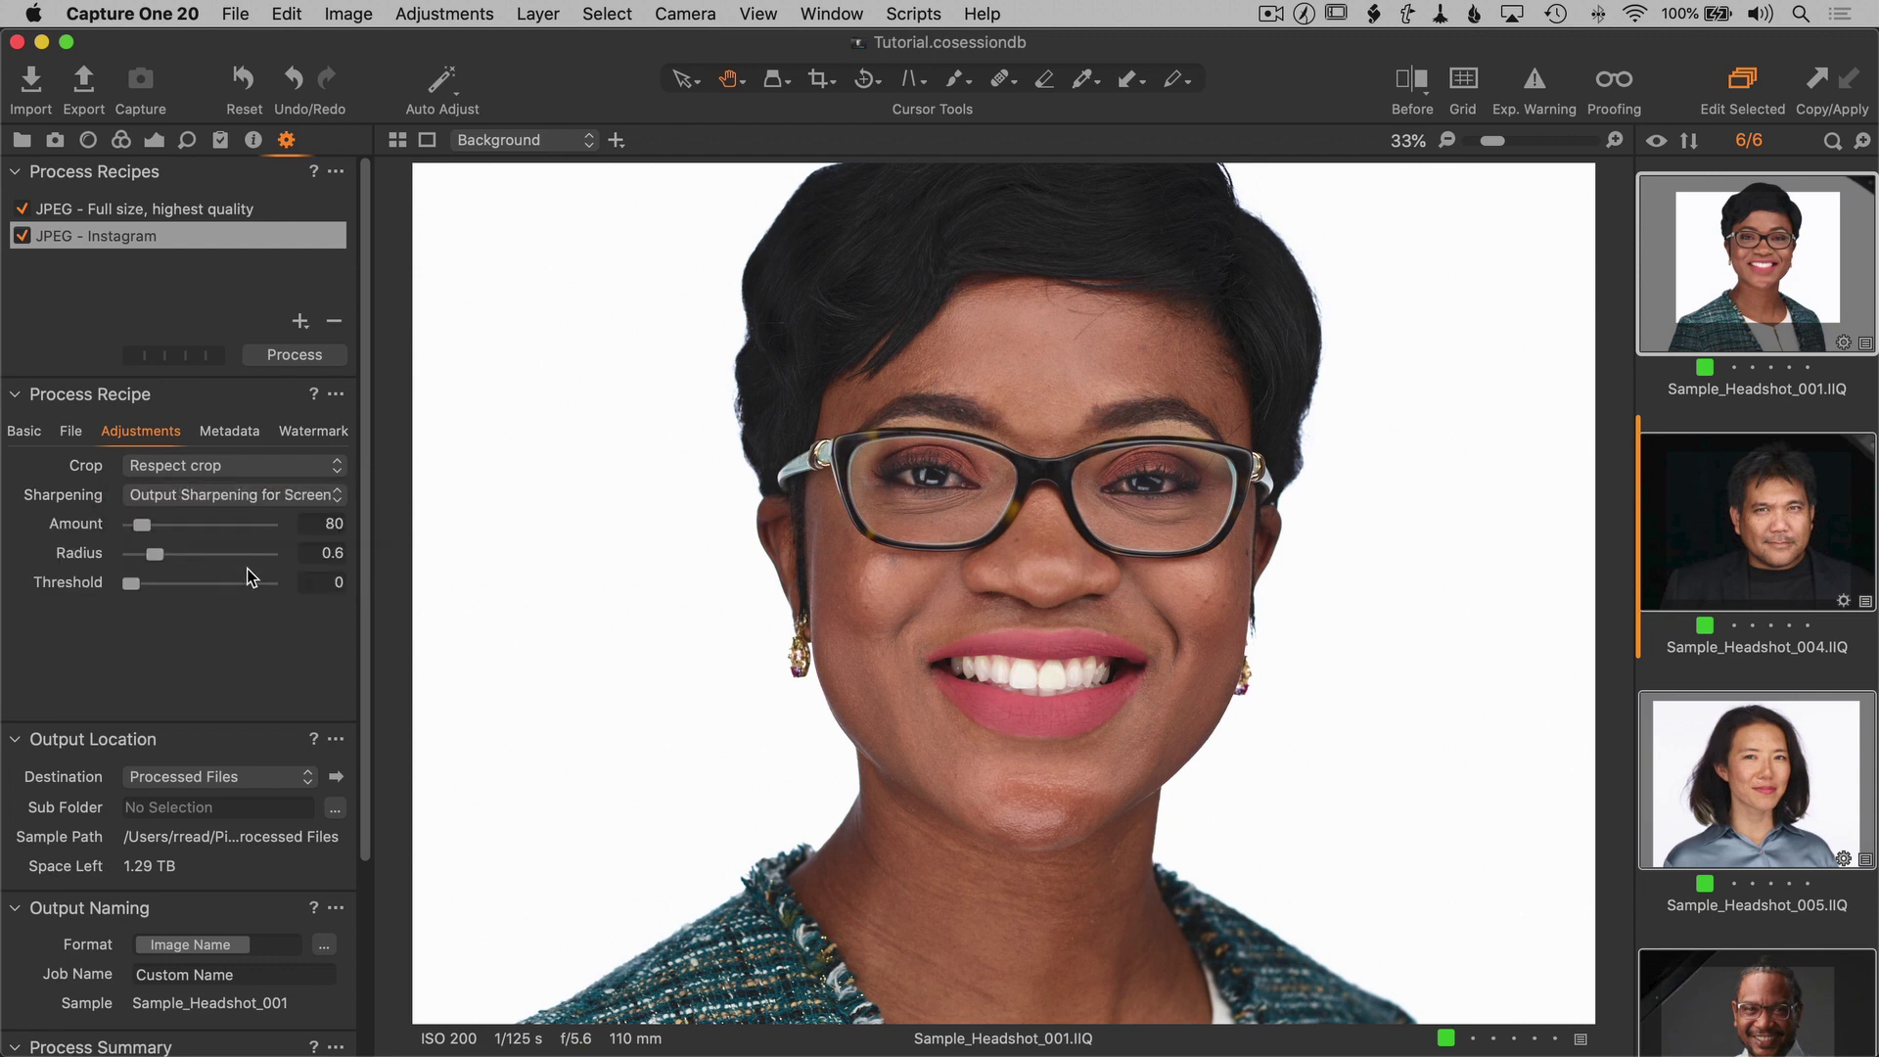
- Exclude GPS coordinates, camera metadata and all other metadata from the Instagram recipe, and review its keyword options
{"action": "left_click", "coordinate": [250, 429]}
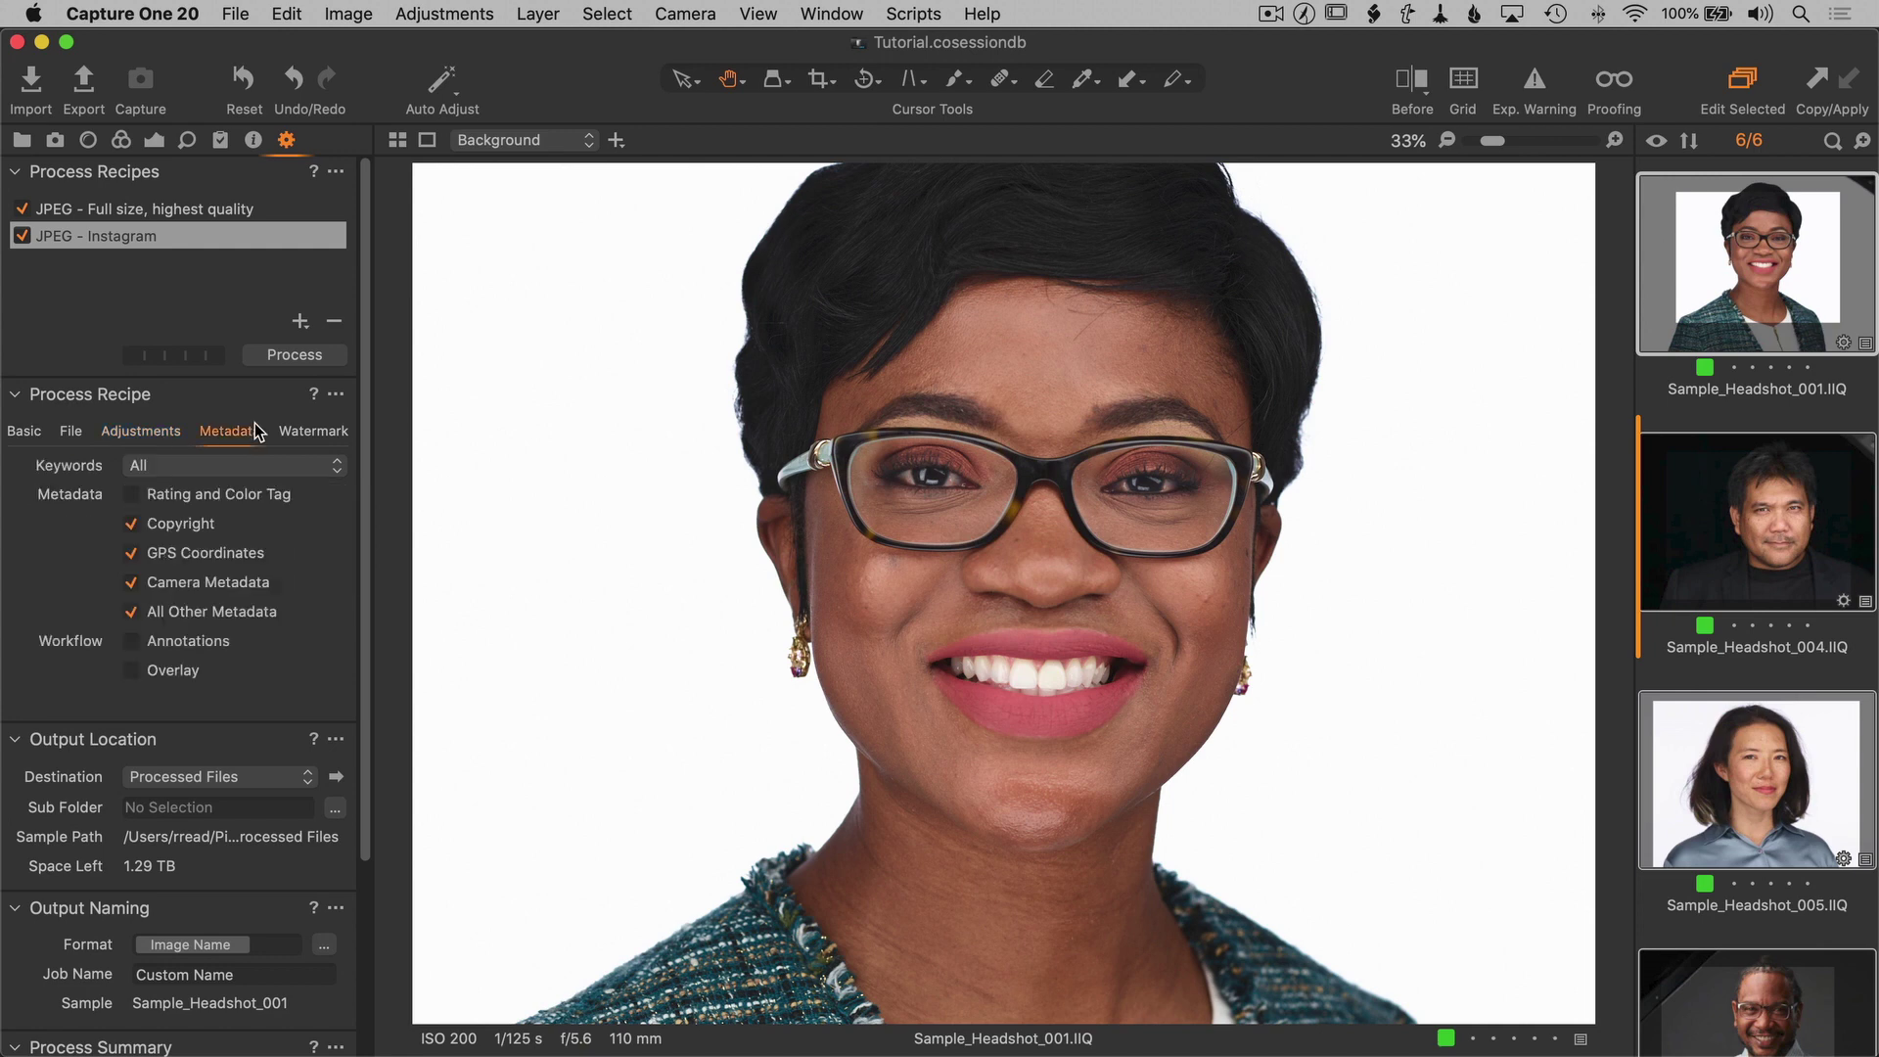
{"action": "left_click", "coordinate": [243, 500]}
{"action": "left_click", "coordinate": [130, 553]}
{"action": "left_click", "coordinate": [130, 583]}
{"action": "left_click", "coordinate": [130, 612]}
{"action": "left_click", "coordinate": [251, 470]}
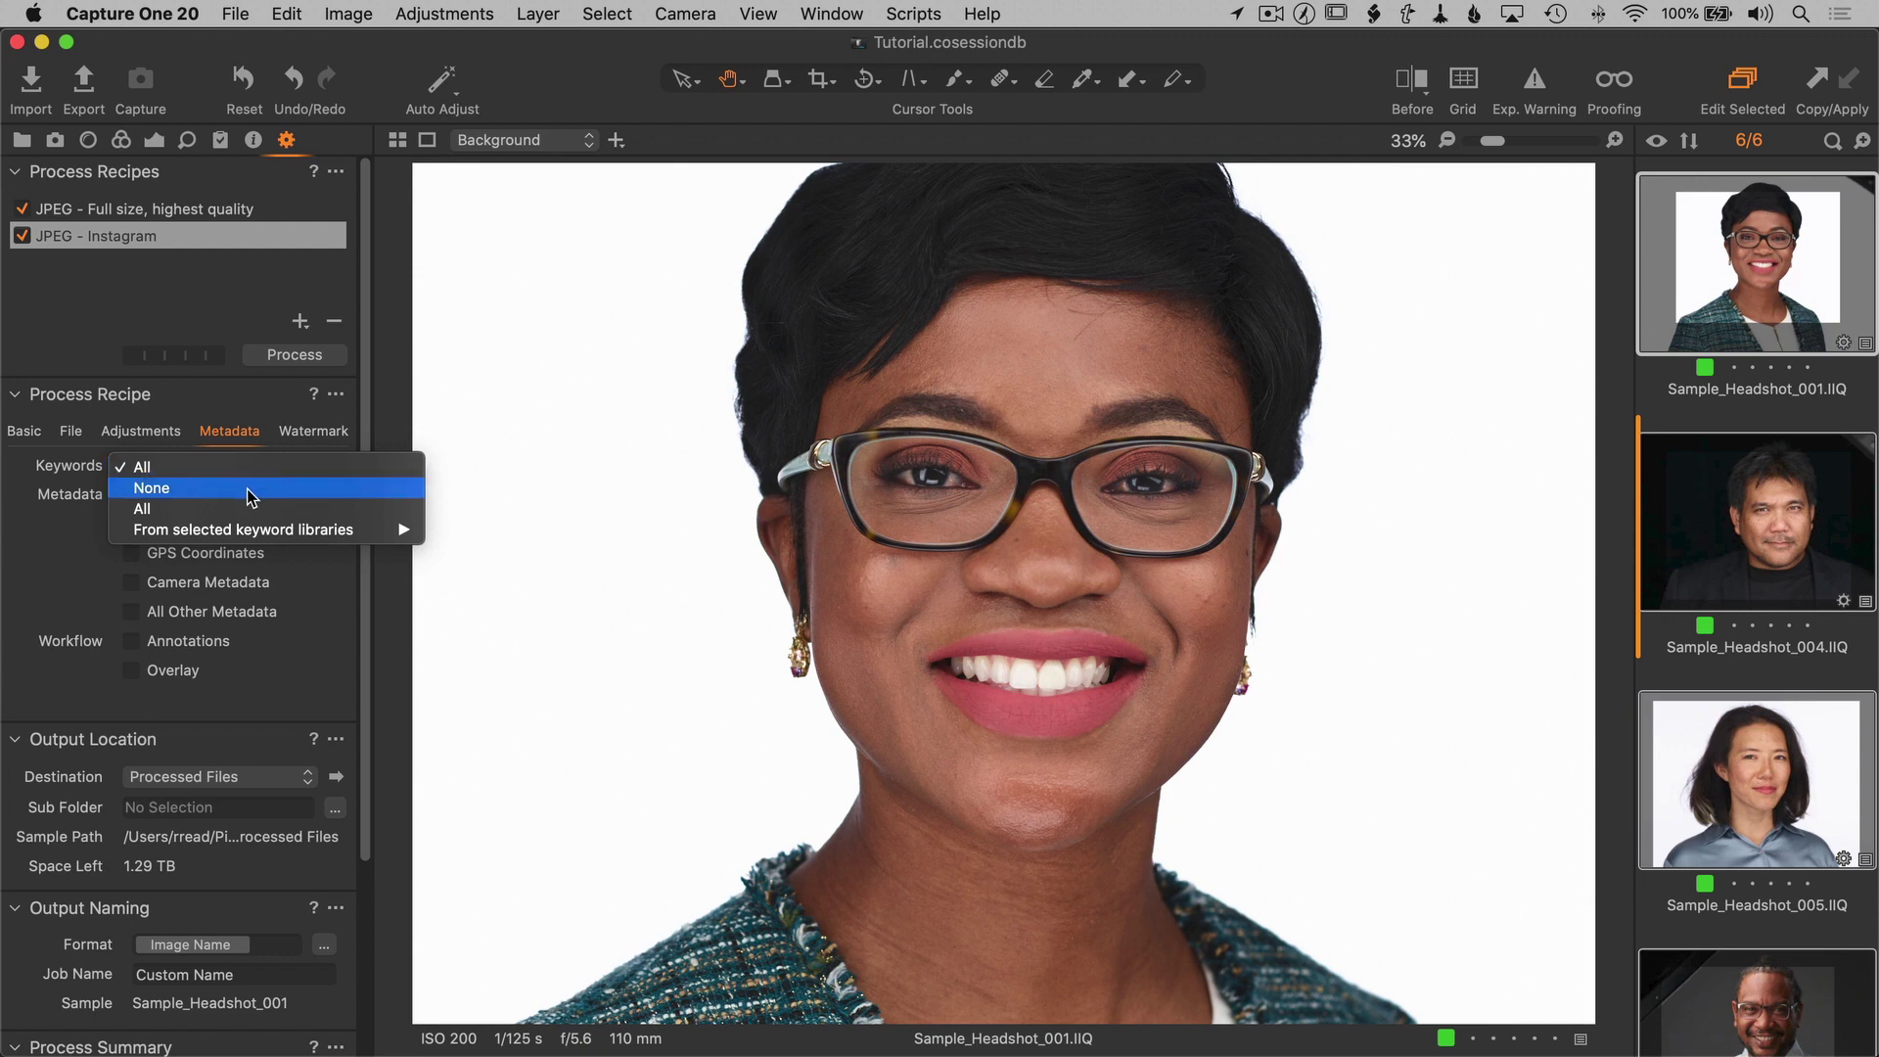
{"action": "mouse_move", "coordinate": [255, 533]}
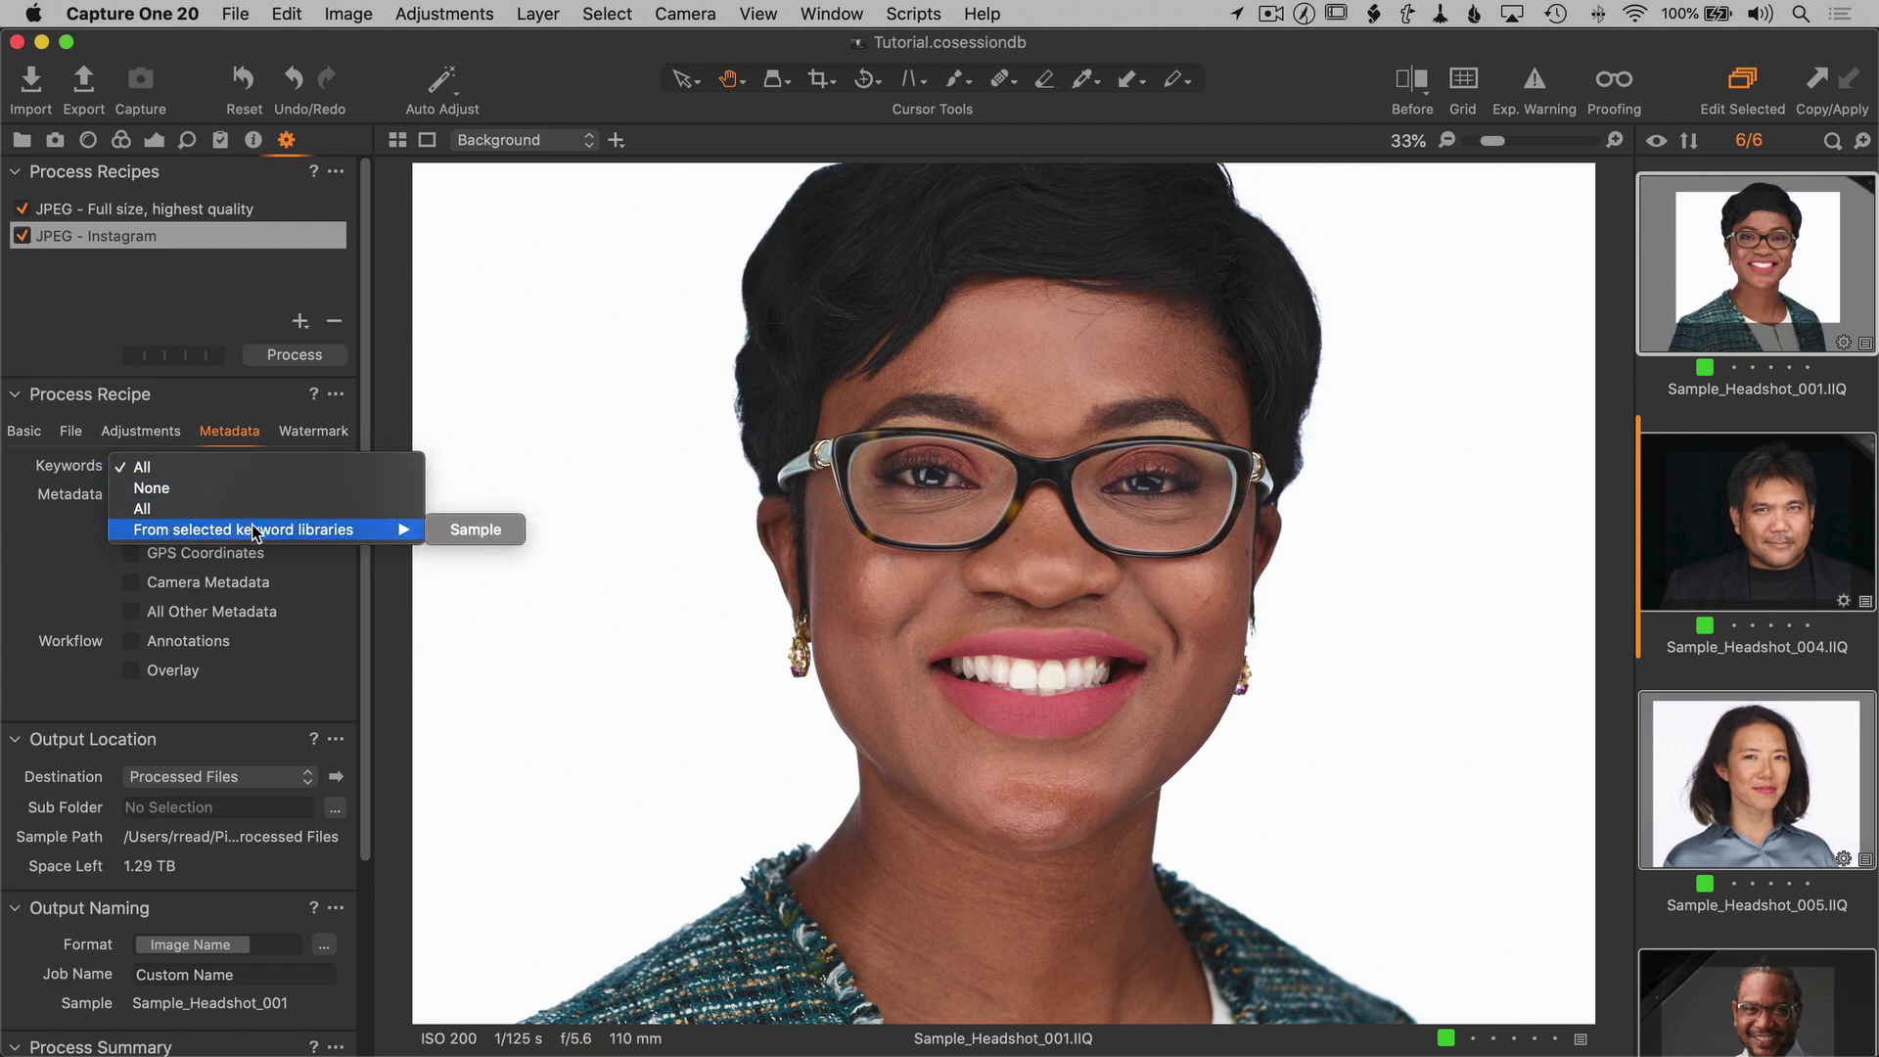
{"action": "left_click", "coordinate": [219, 407]}
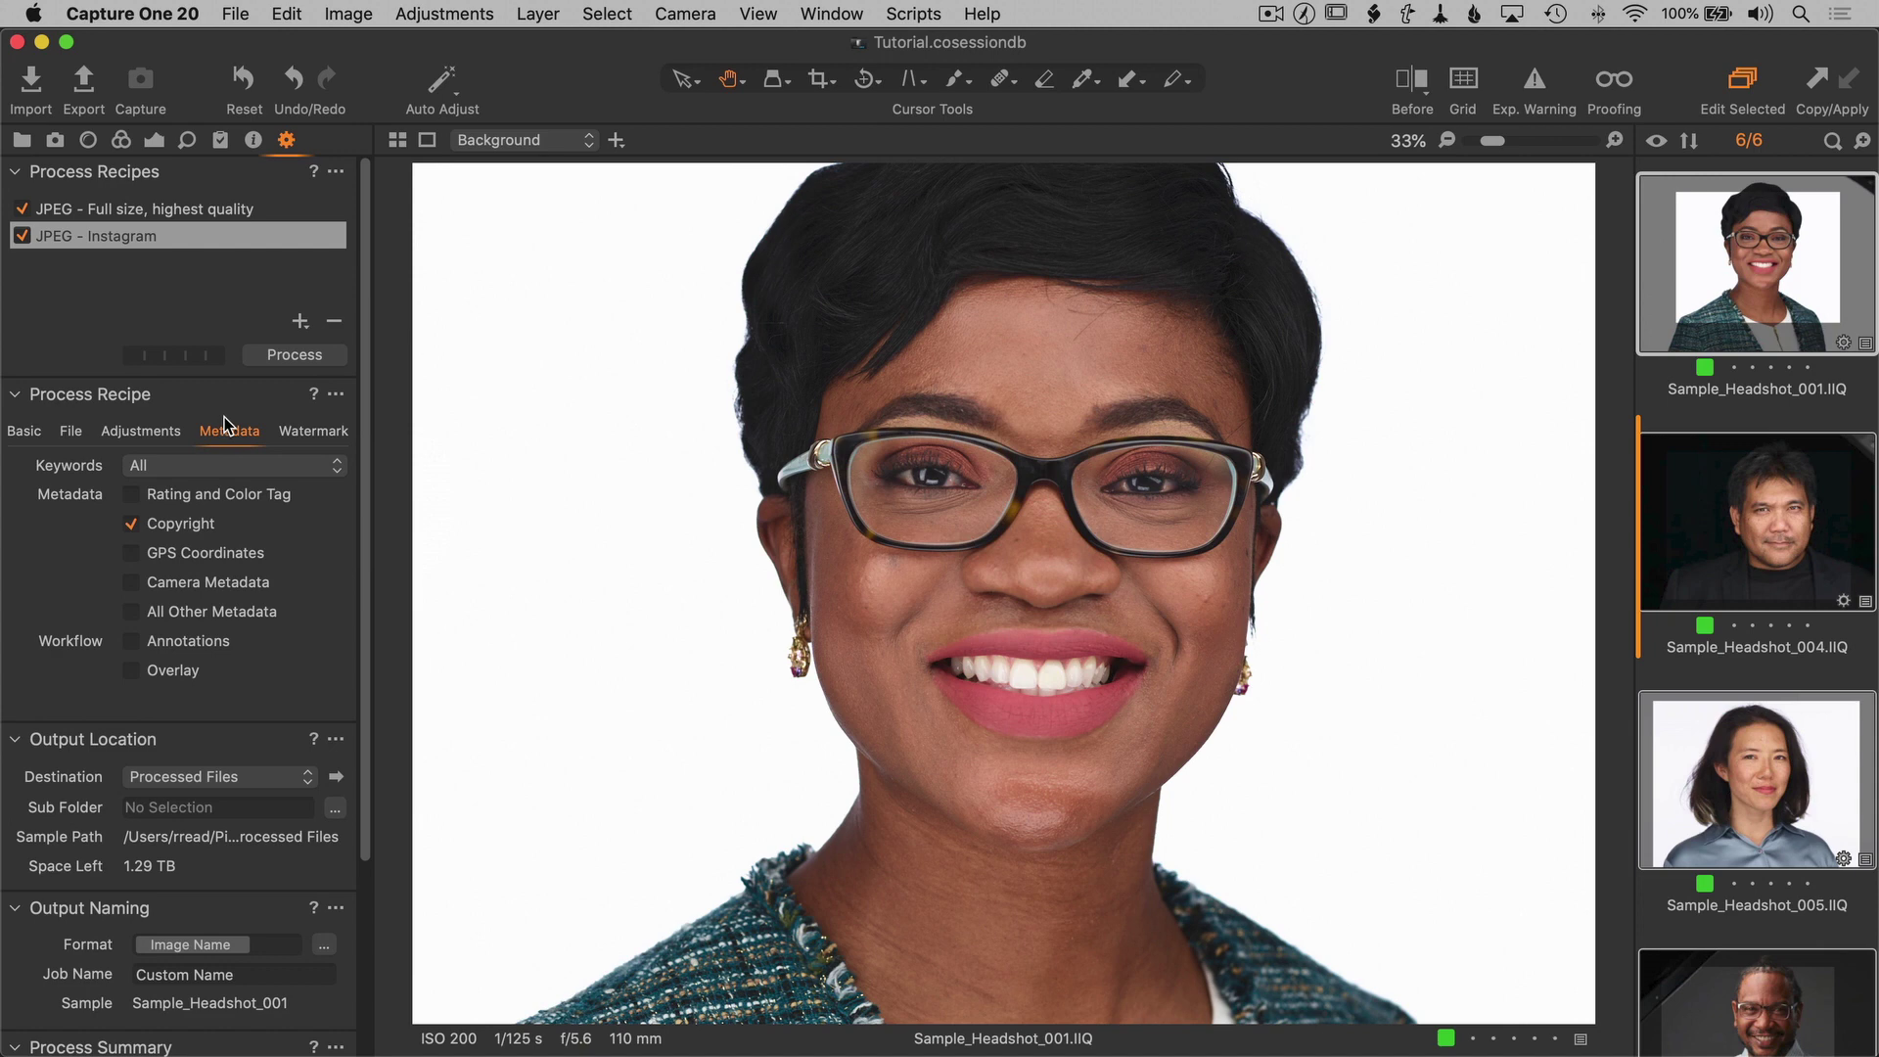
- Review the kinds of watermark available for the Instagram recipe
{"action": "left_click", "coordinate": [309, 431]}
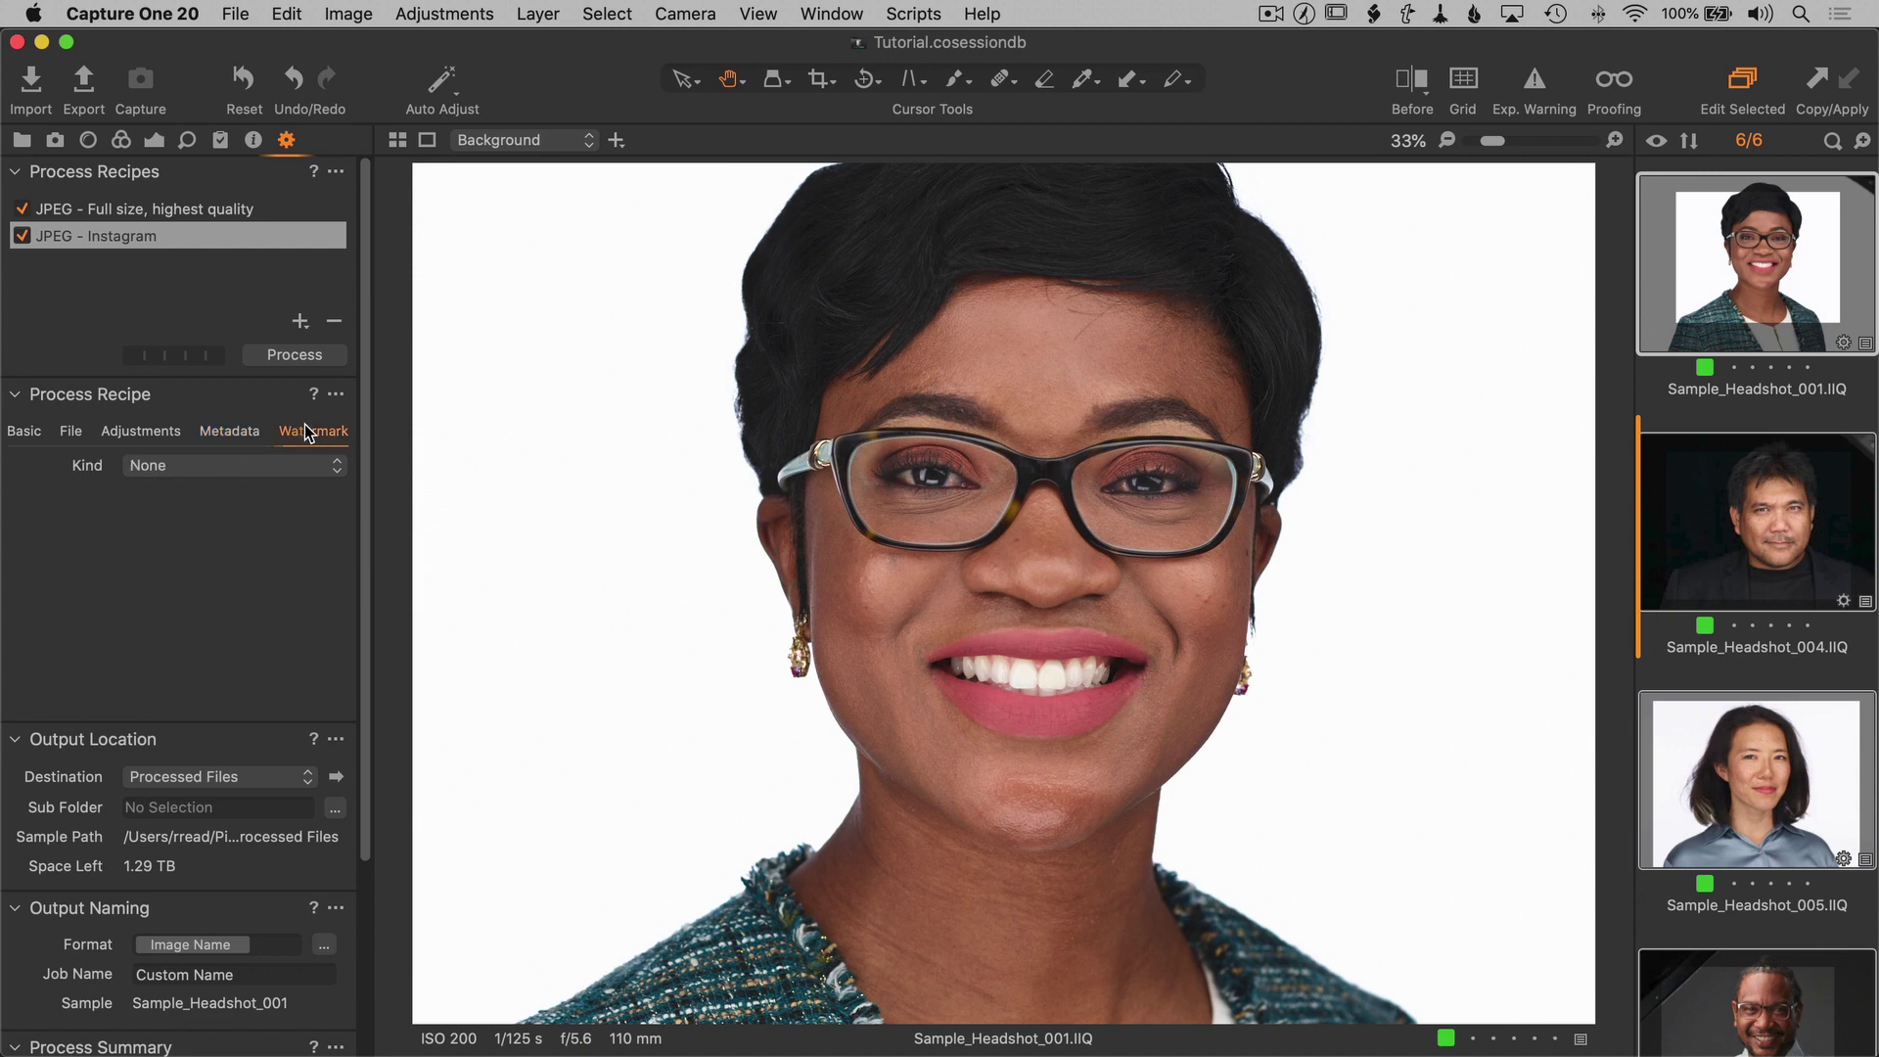
{"action": "left_click", "coordinate": [256, 464]}
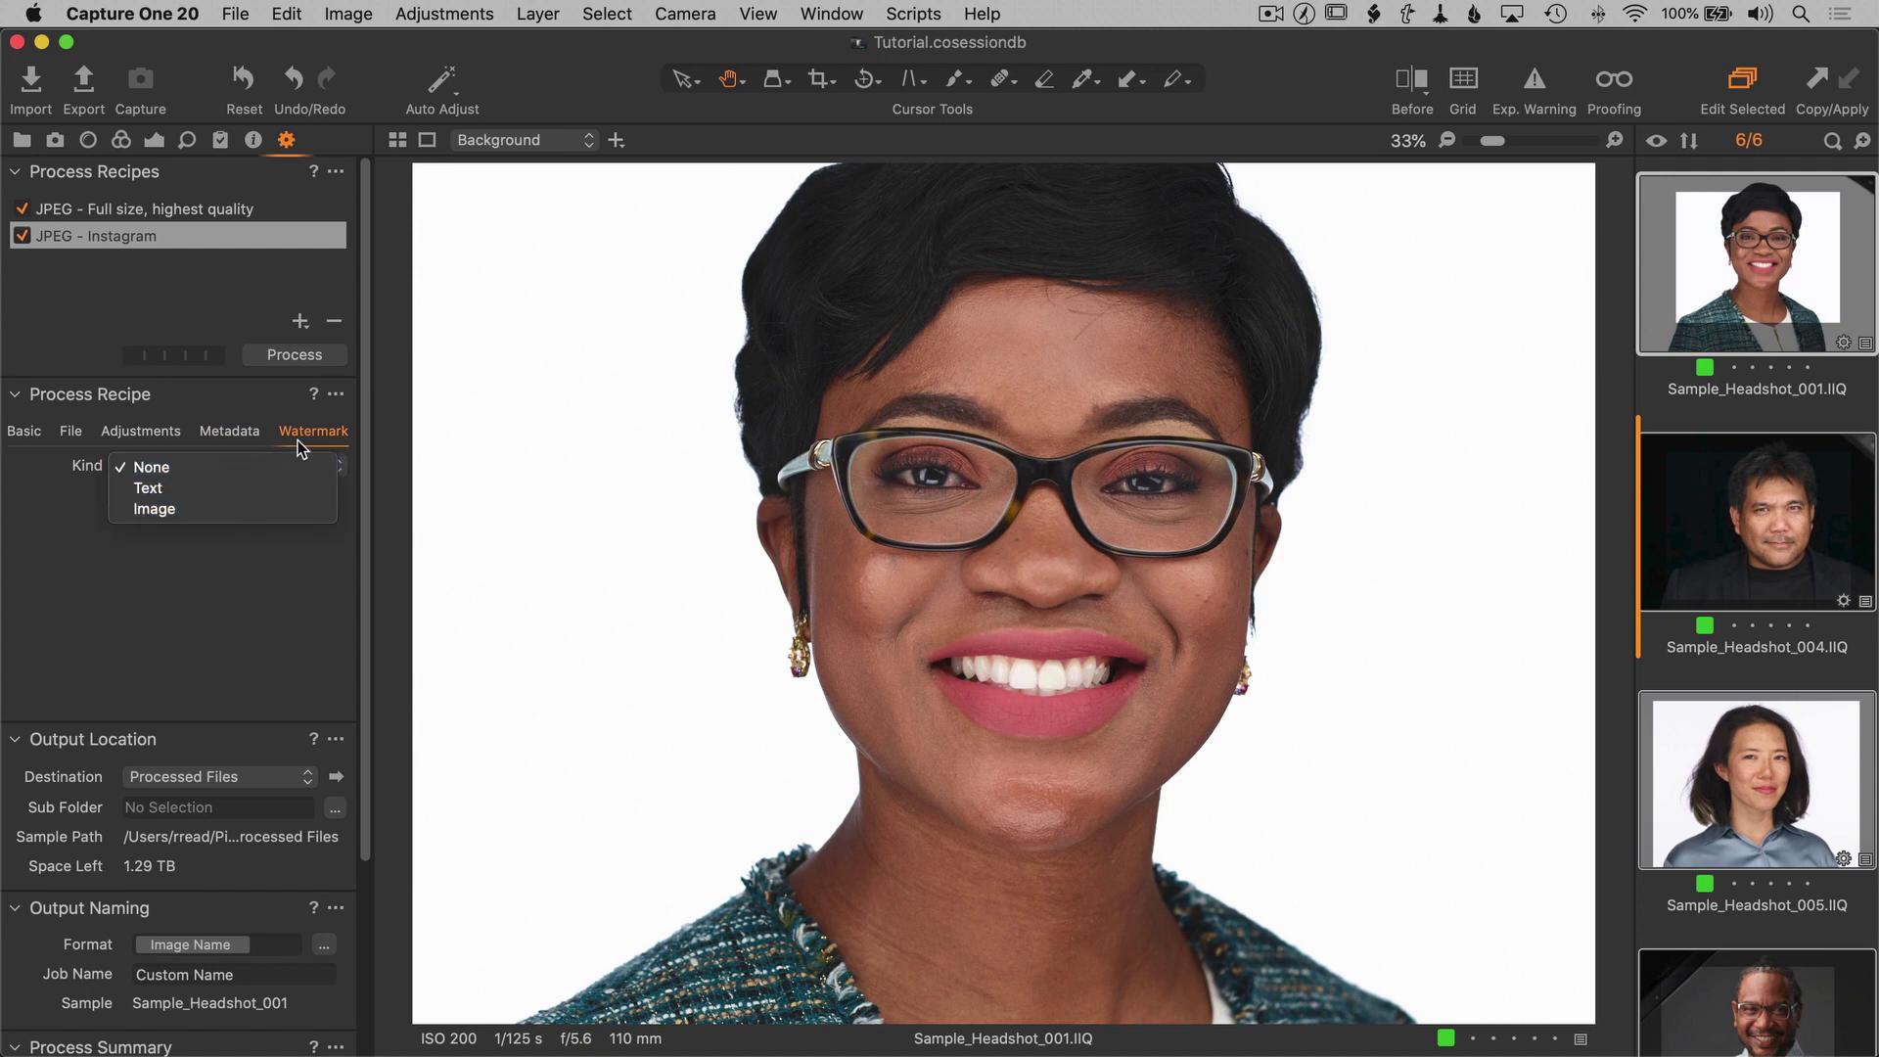
{"action": "left_click", "coordinate": [302, 448]}
- Set the Instagram recipe's file sub name to "-instagram"
{"action": "left_click", "coordinate": [68, 431]}
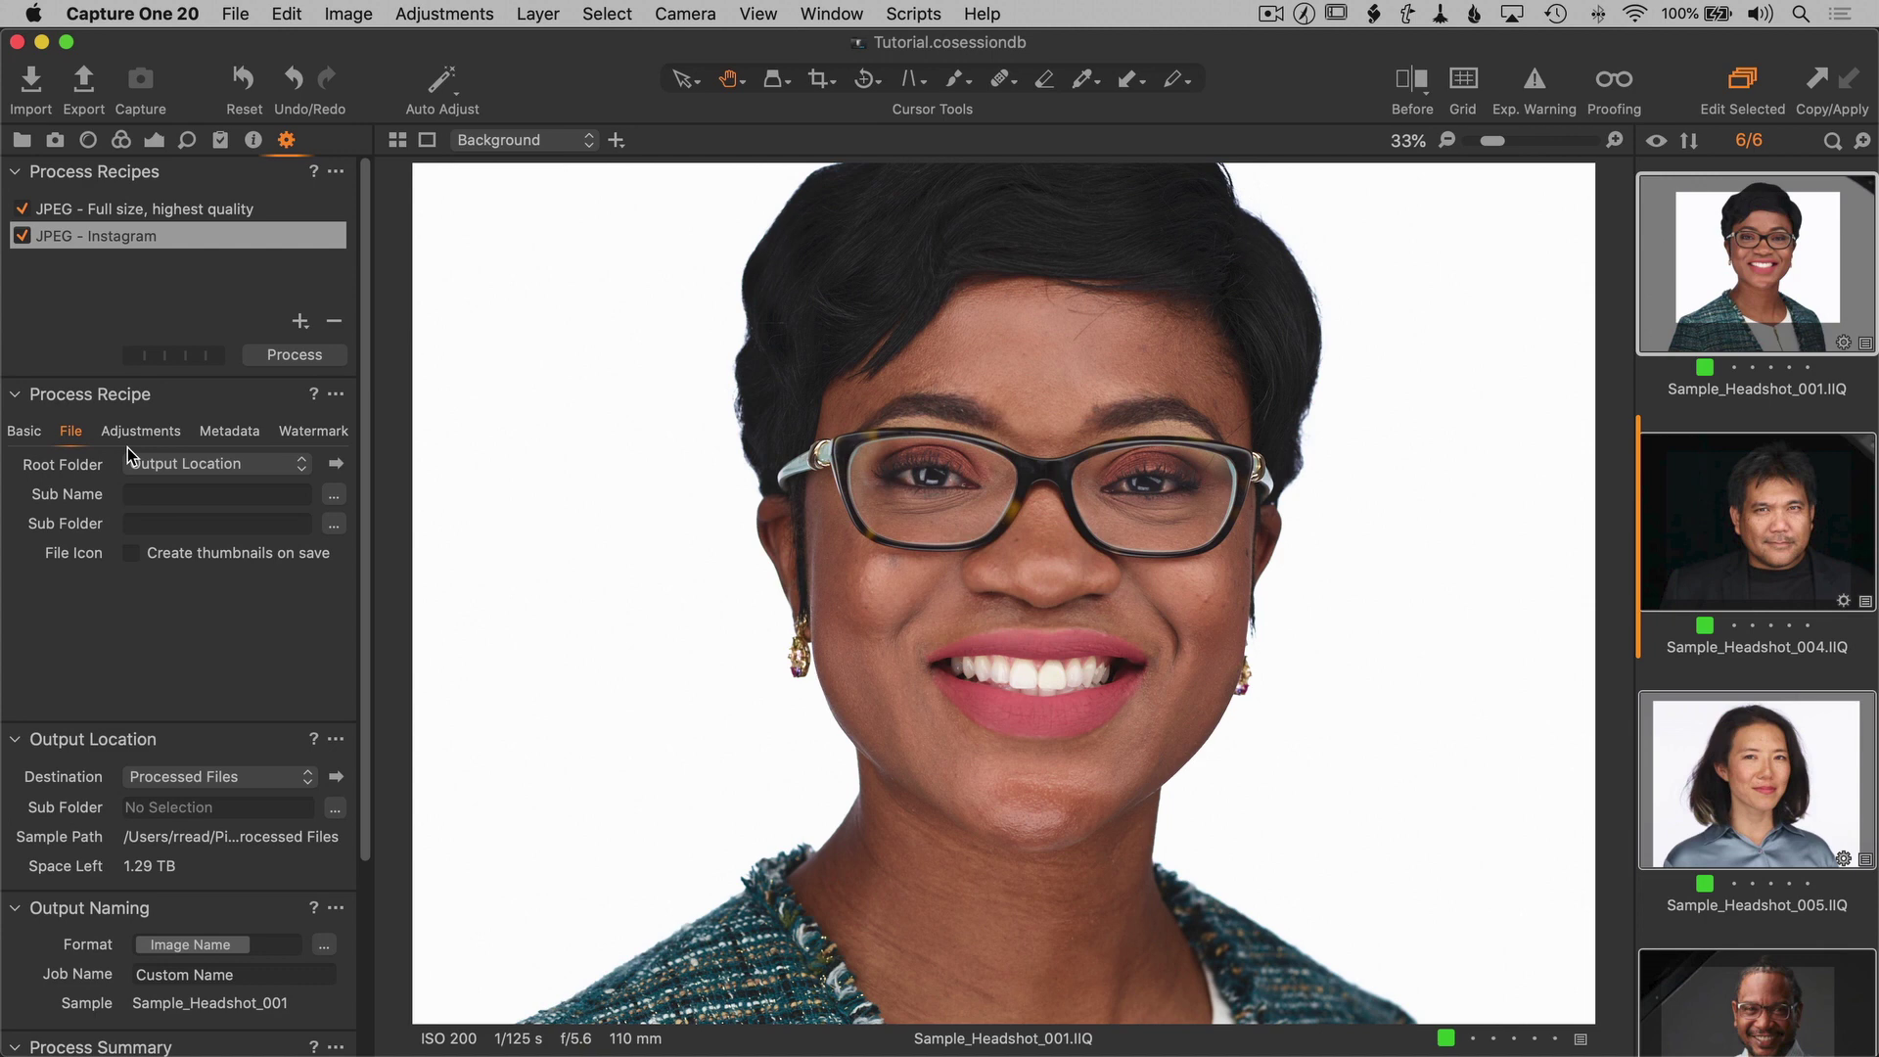
{"action": "left_click", "coordinate": [169, 491]}
{"action": "type", "text": "-ins"}
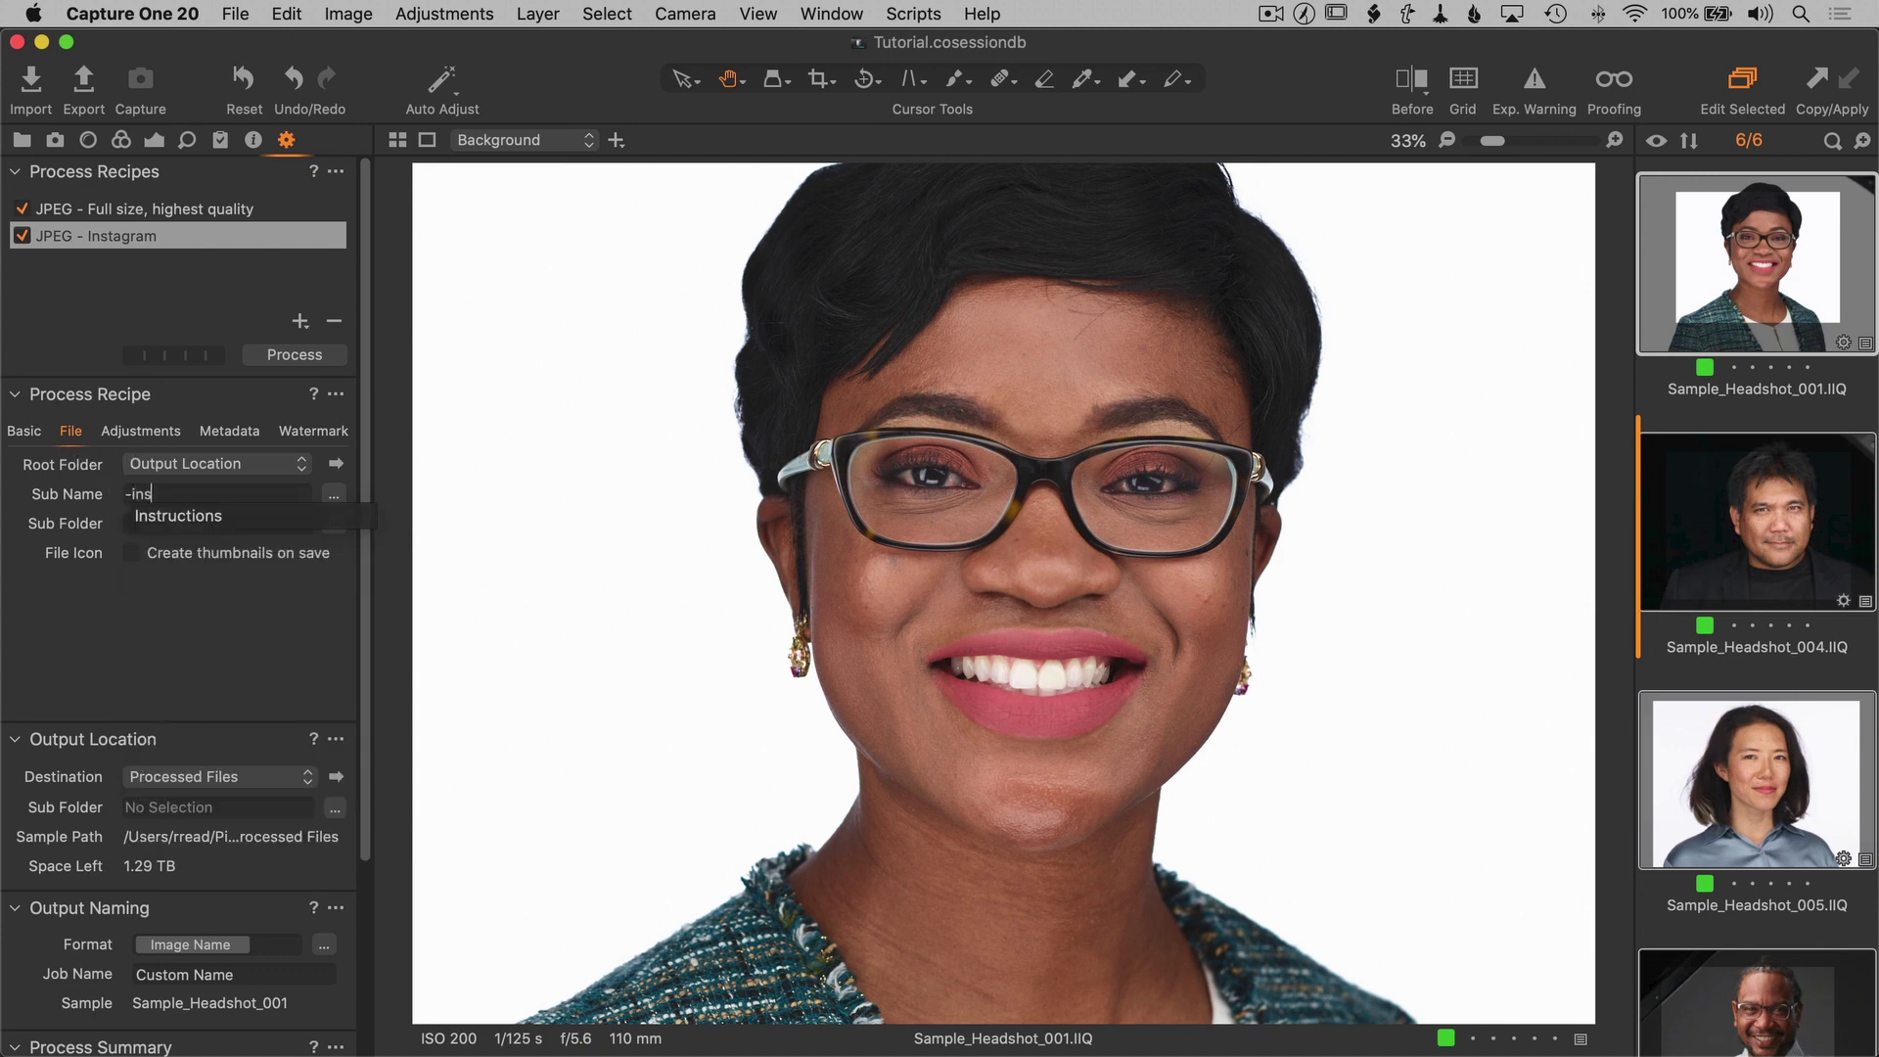
{"action": "type", "text": "tagram"}
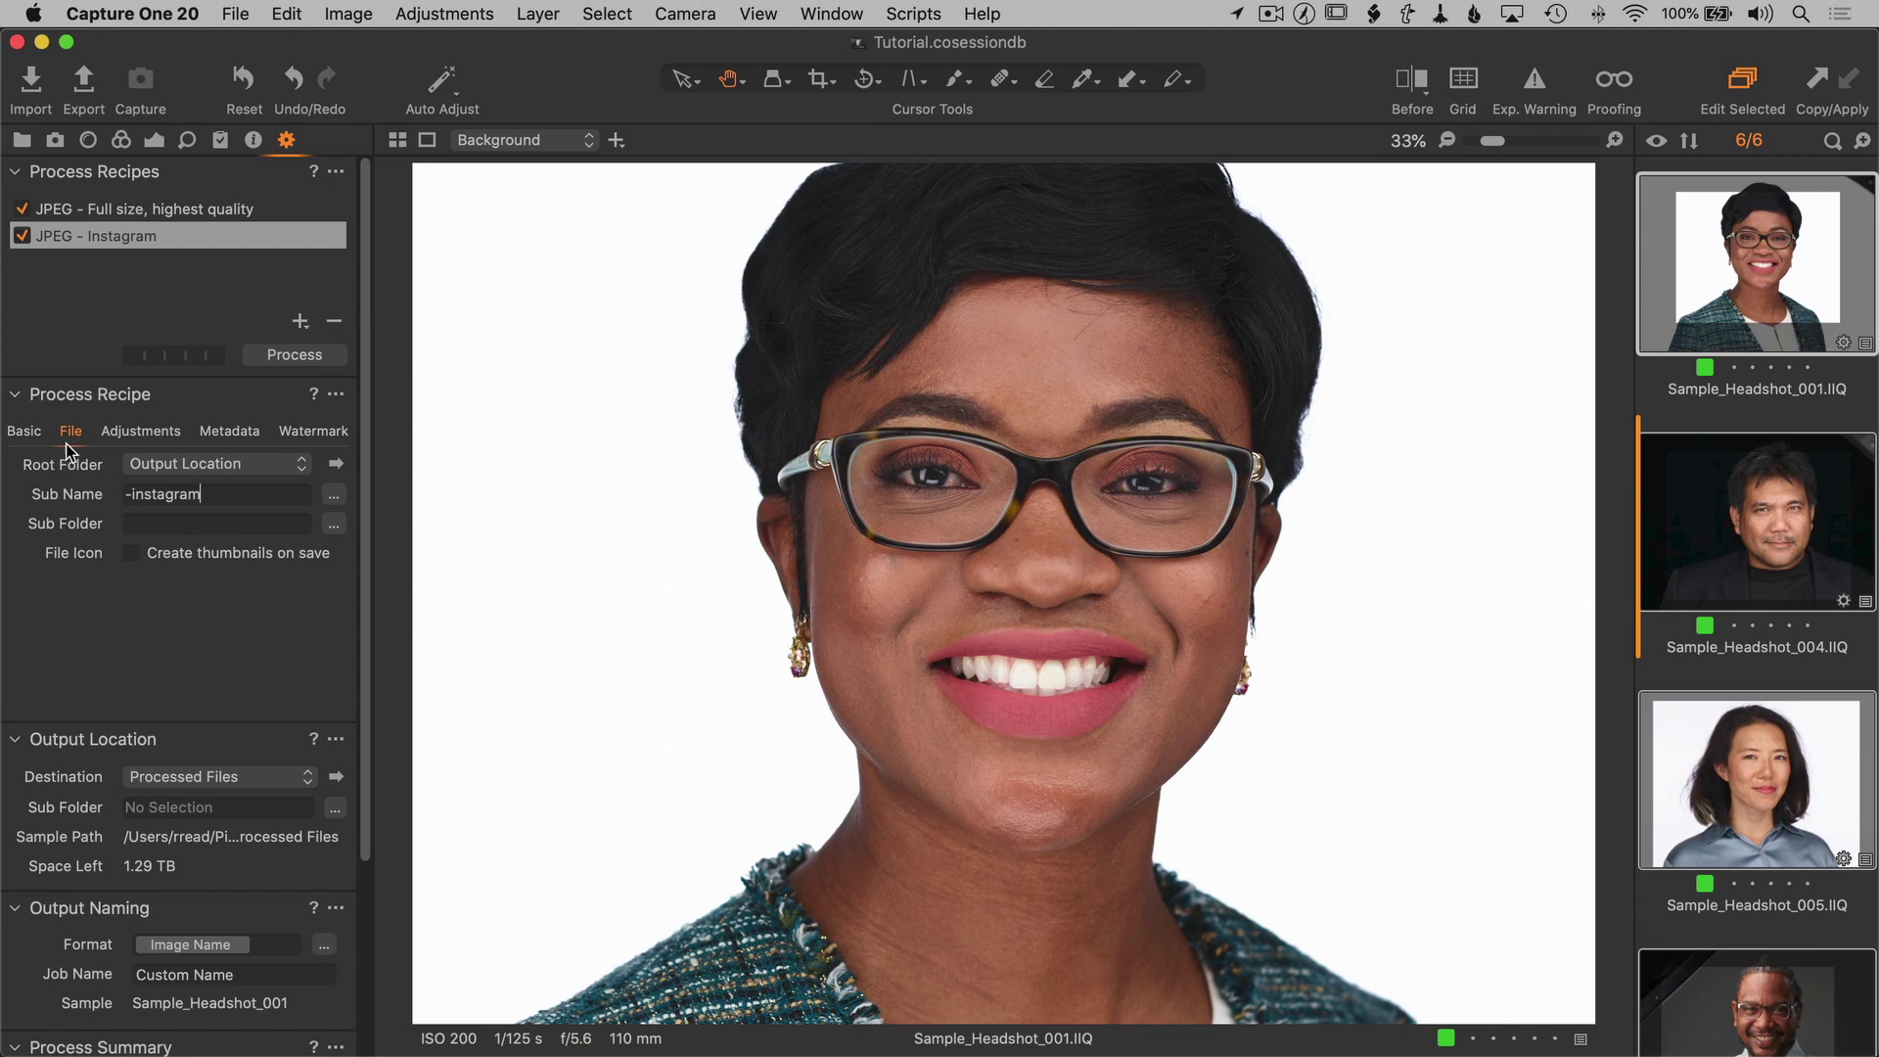
- Duplicate the Instagram recipe as "JPEG - Facebook" and set its sub name to "-facebook"
{"action": "left_click", "coordinate": [336, 171]}
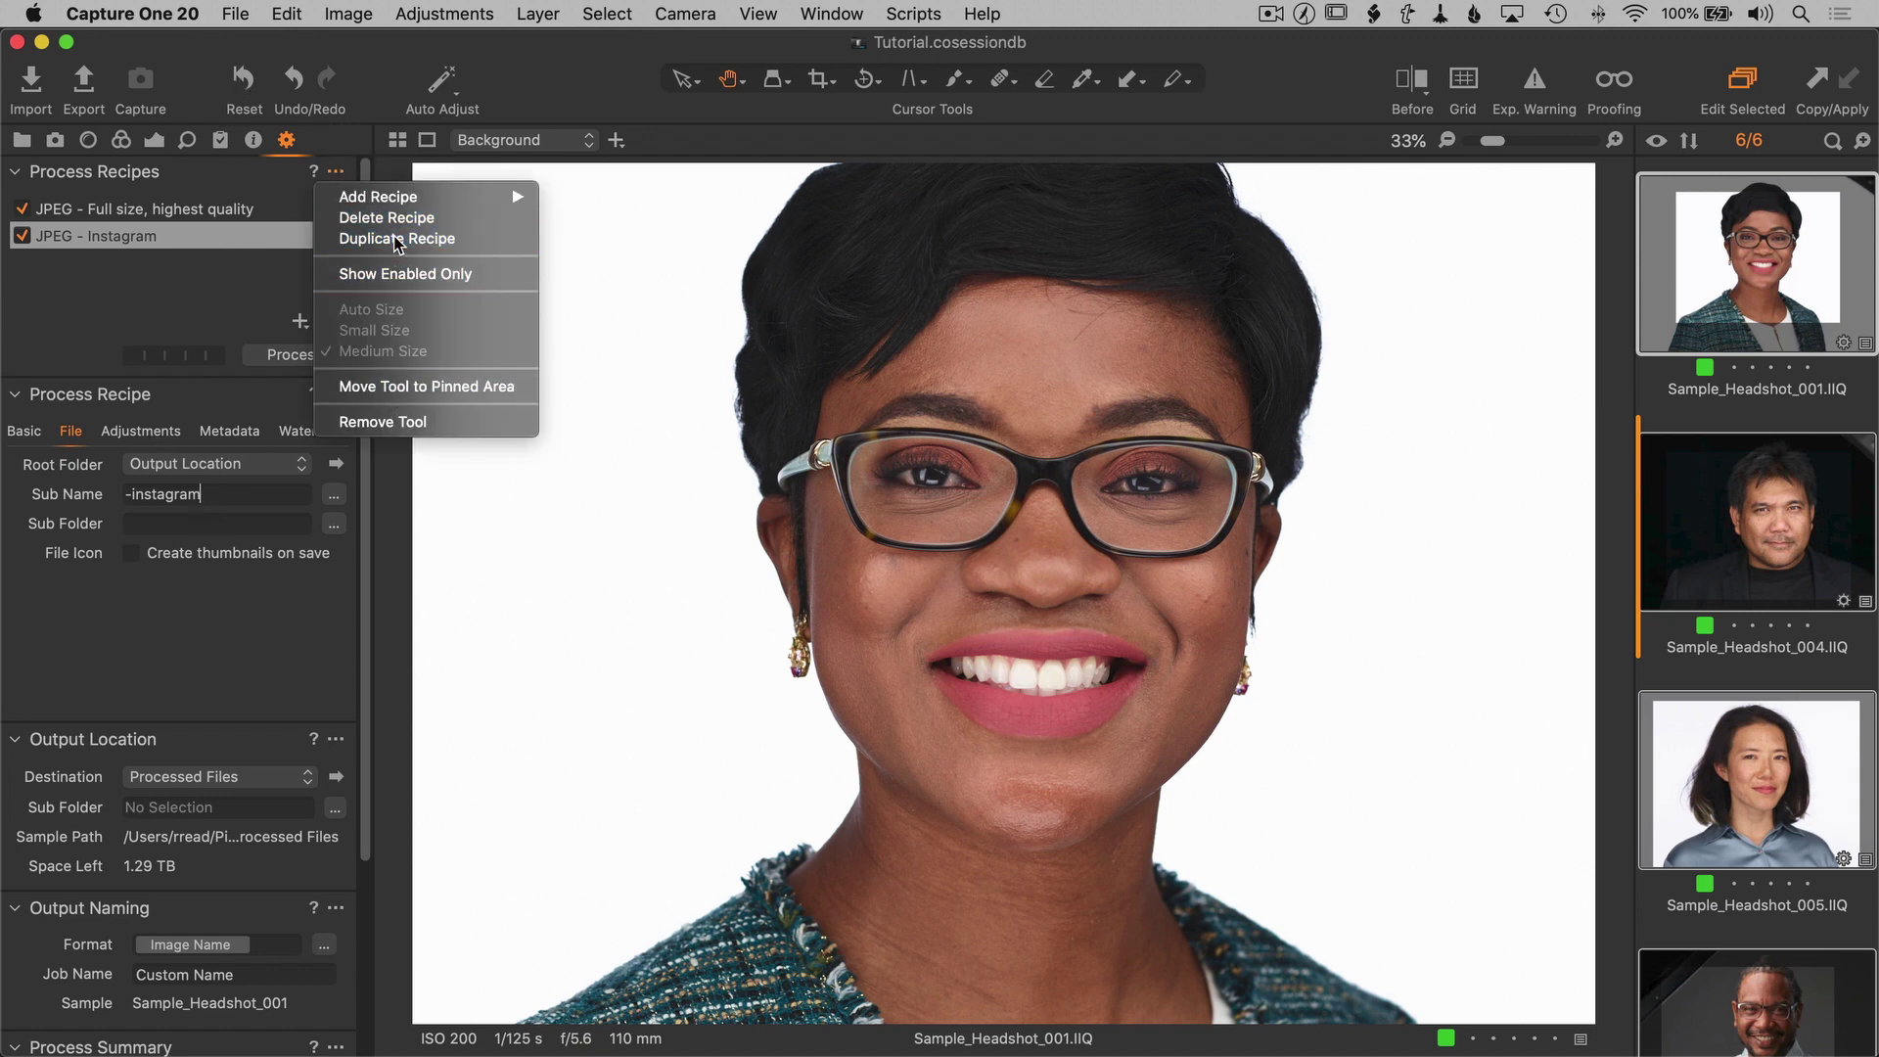
{"action": "left_click", "coordinate": [397, 242]}
{"action": "type", "text": "Facebook"}
{"action": "double_click", "coordinate": [281, 496]}
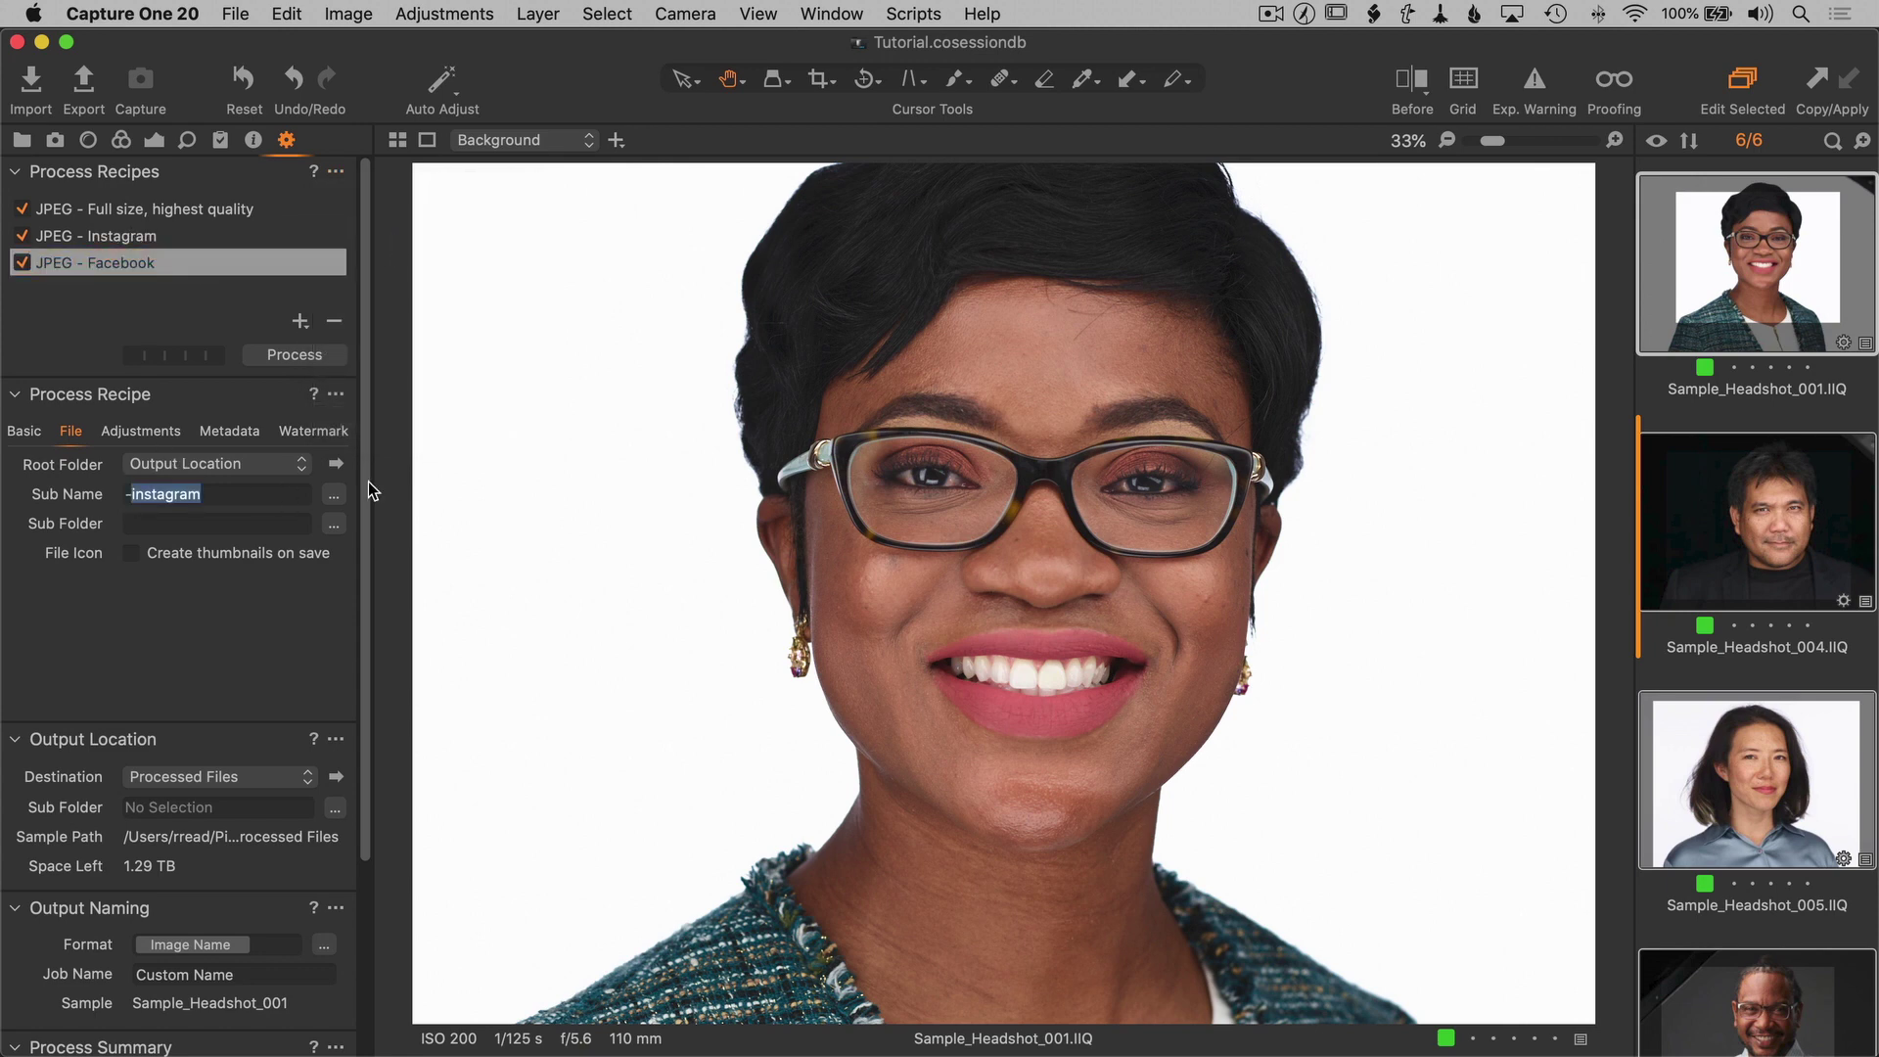
{"action": "type", "text": "facebook"}
- Scale the Facebook recipe's output by Long Edge to 2048 px
{"action": "left_click", "coordinate": [20, 431]}
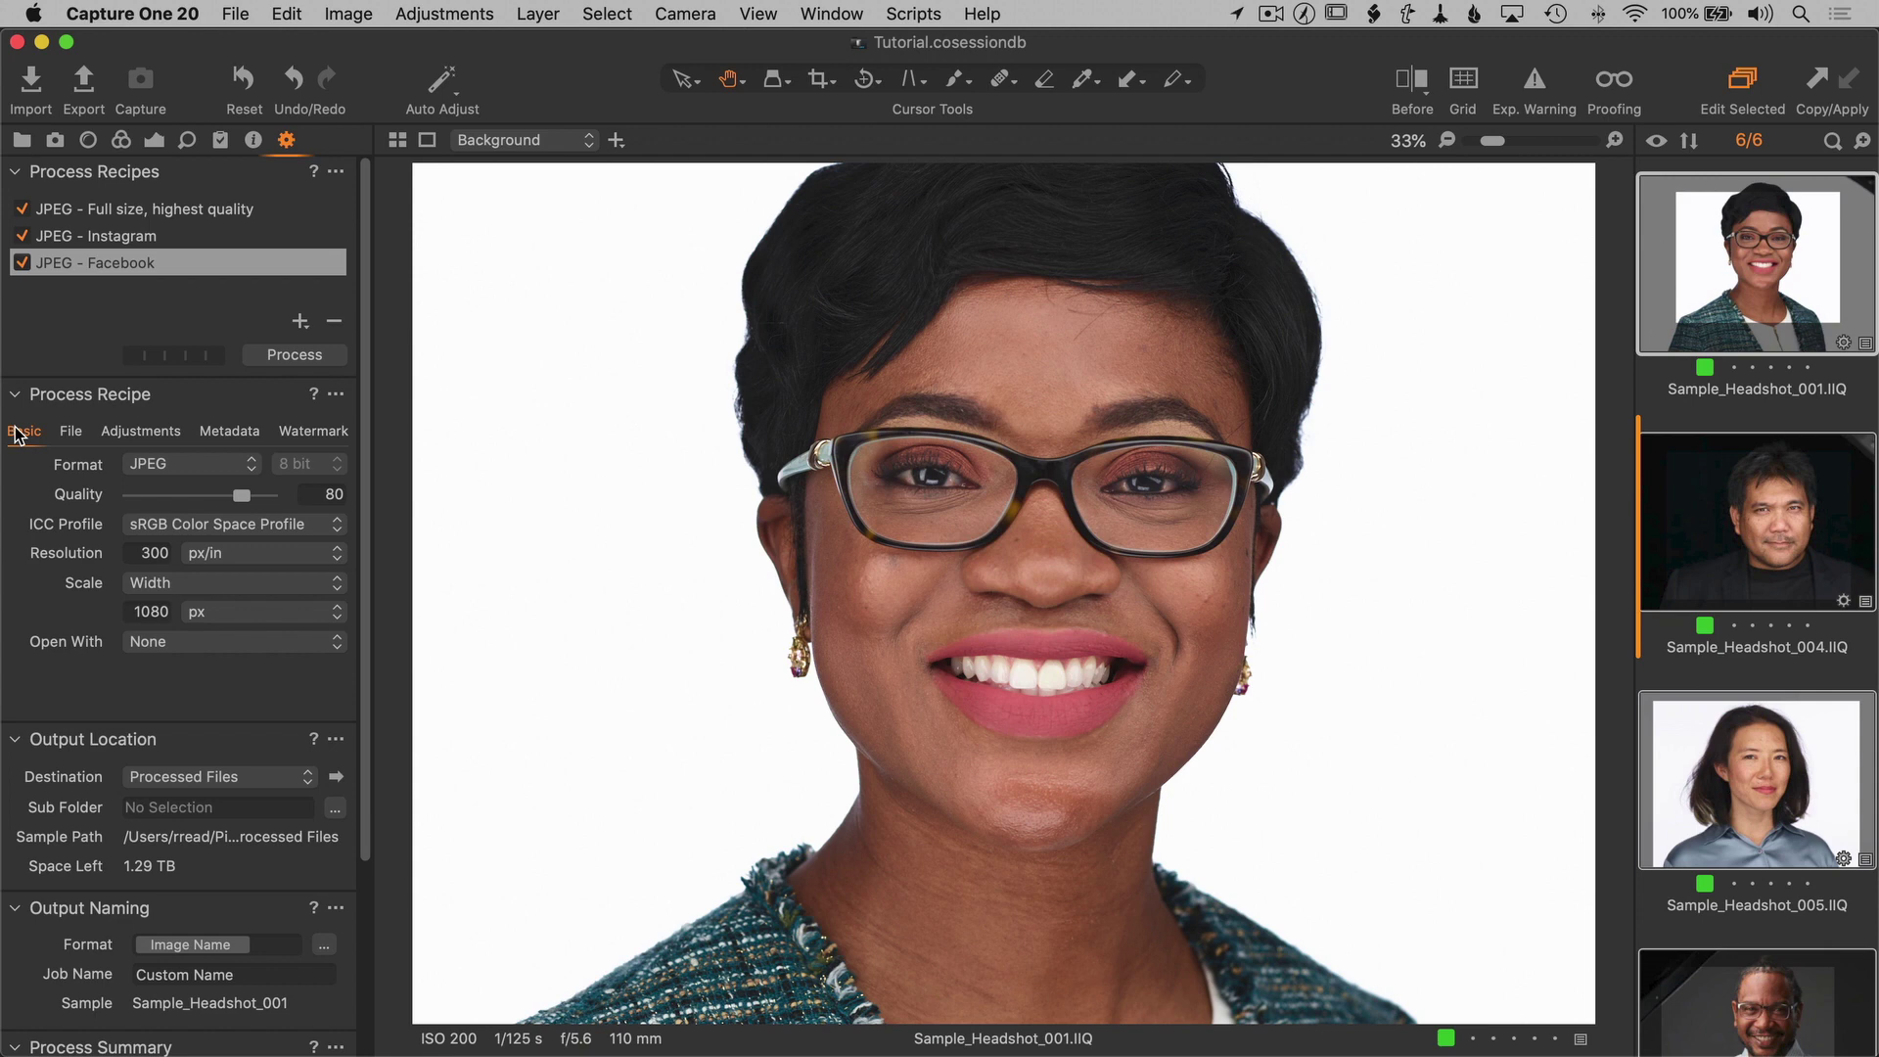
{"action": "left_click", "coordinate": [162, 583]}
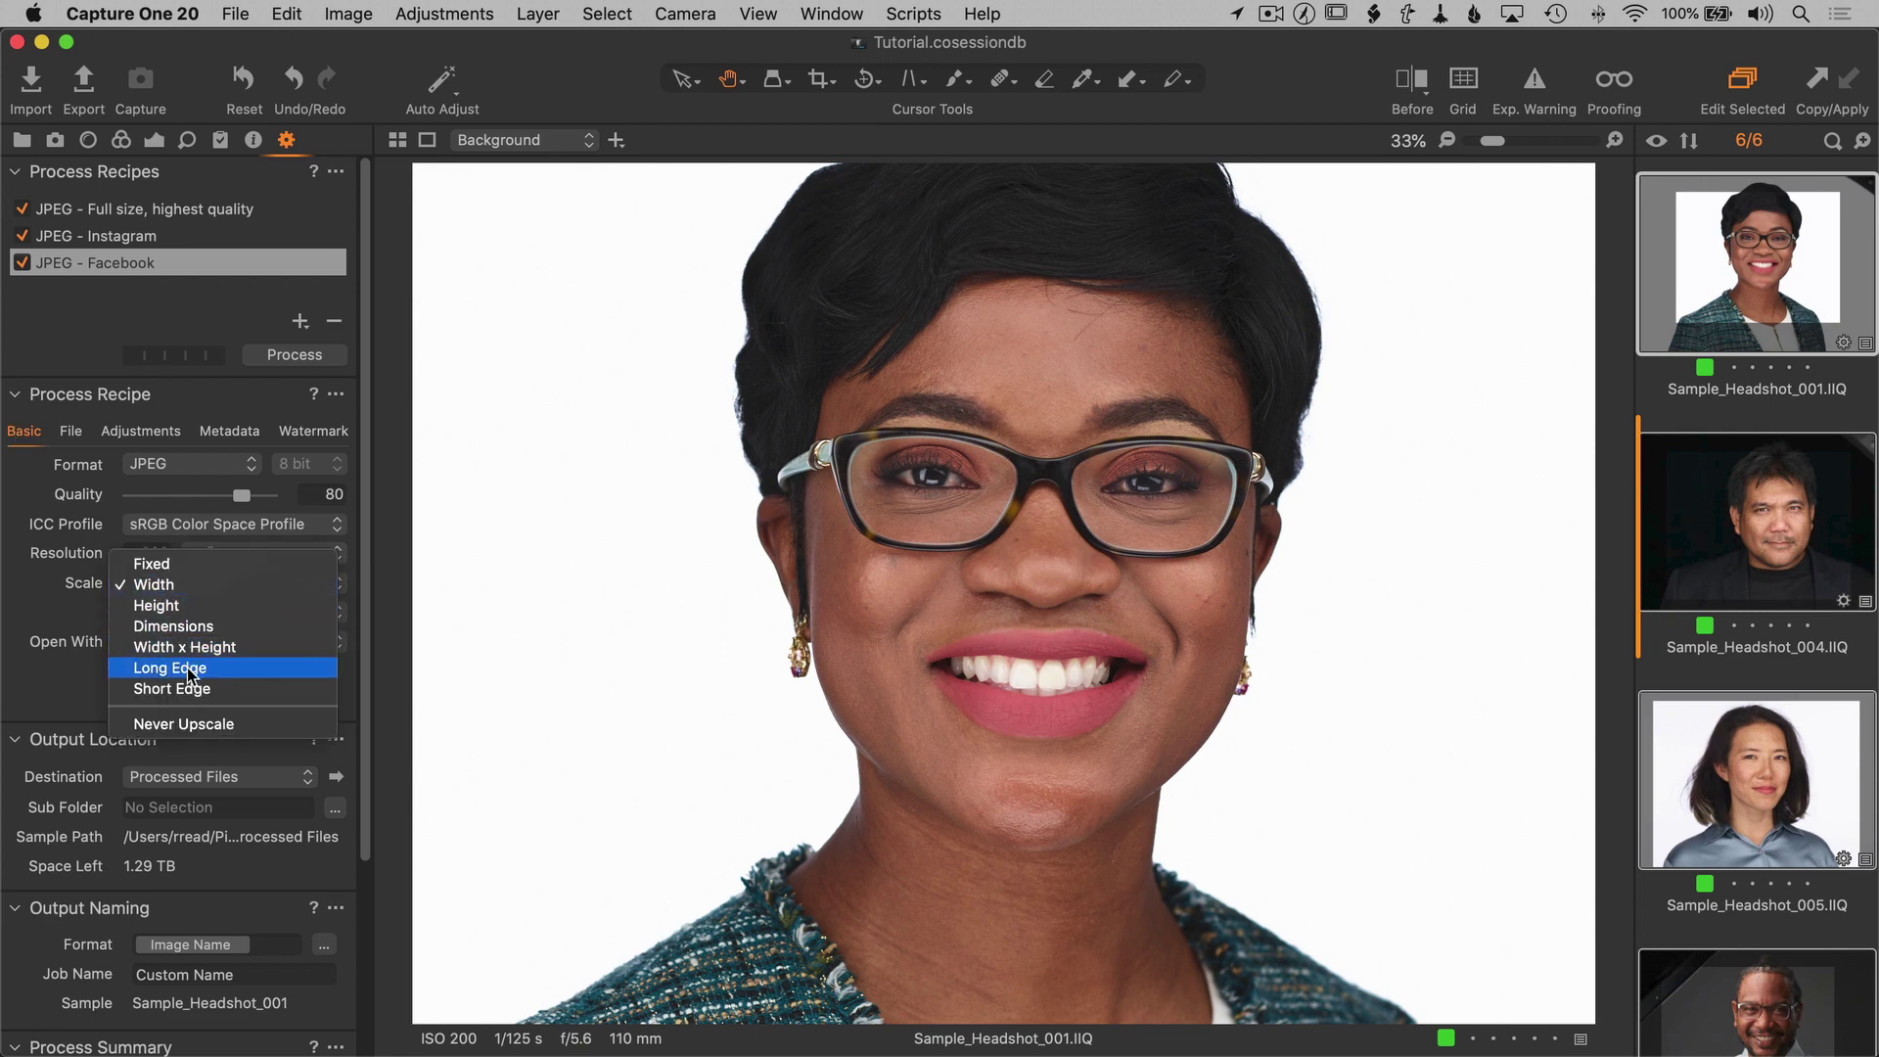
{"action": "left_click", "coordinate": [189, 670]}
{"action": "left_click", "coordinate": [159, 617]}
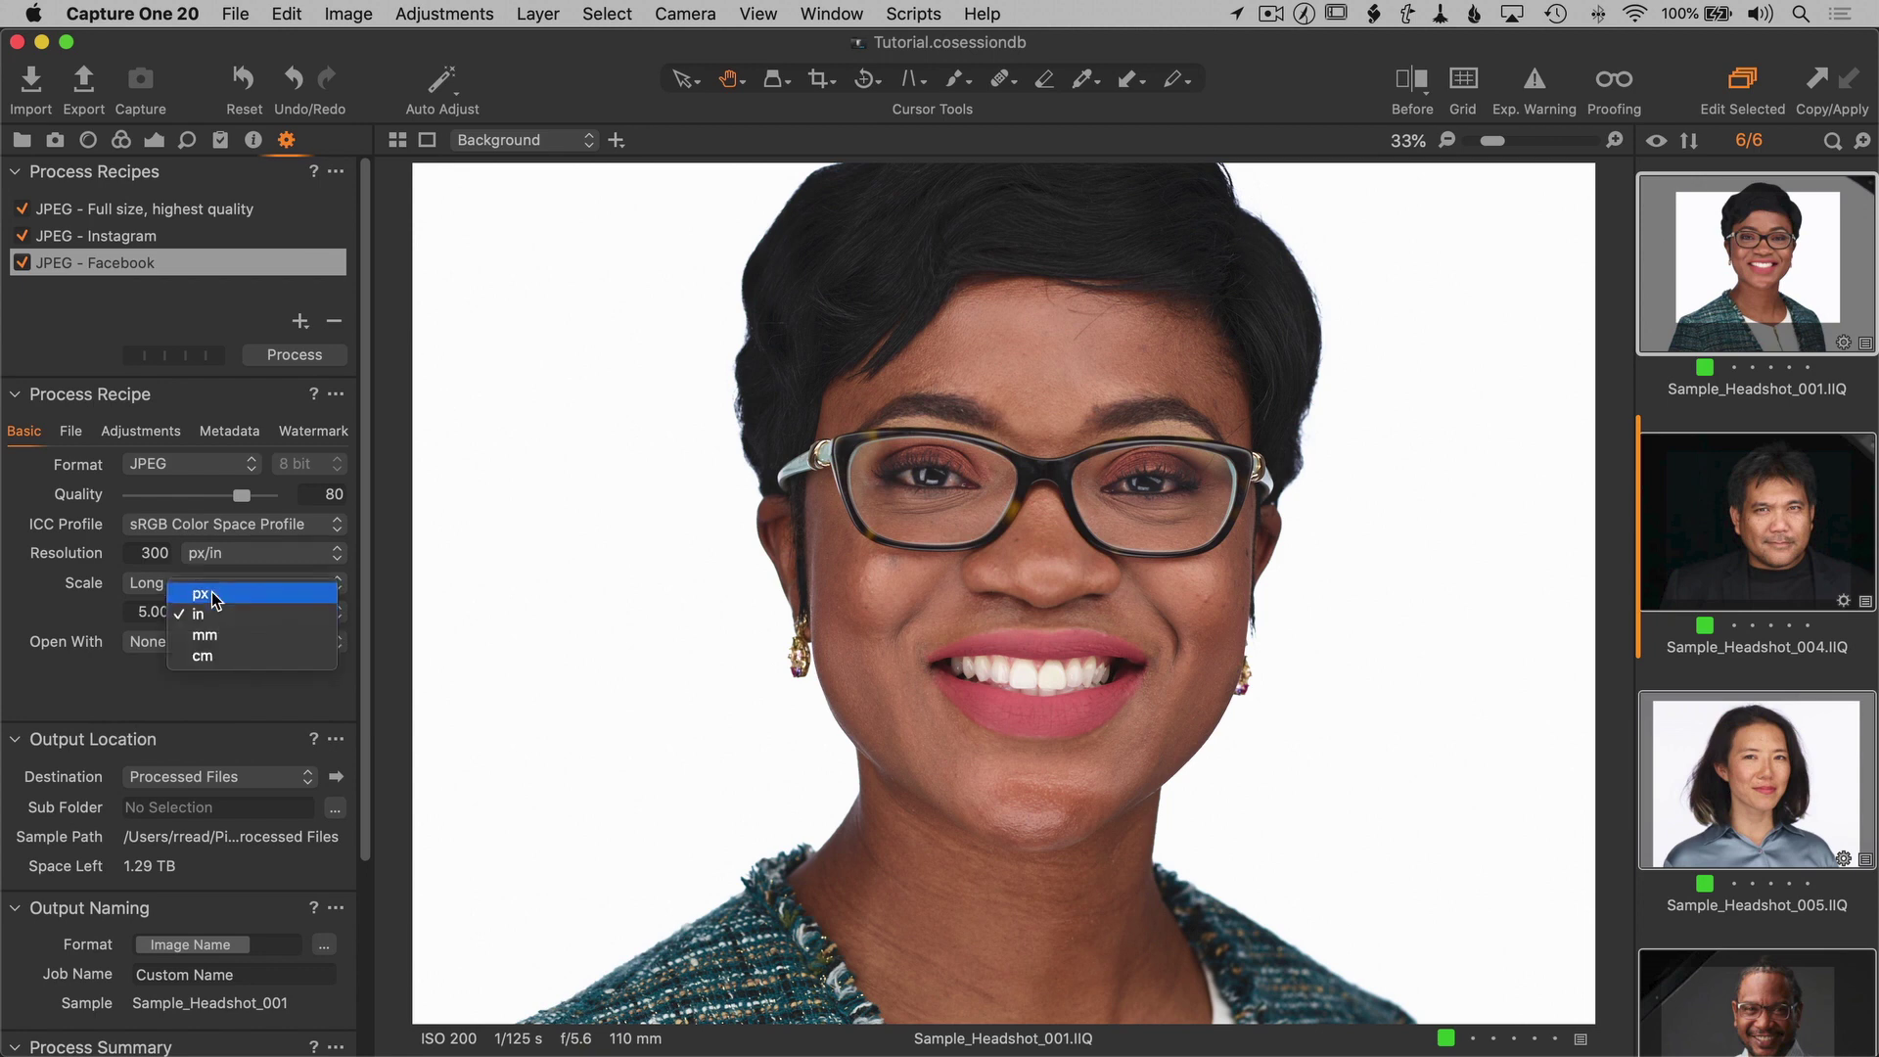
{"action": "left_click", "coordinate": [201, 593]}
{"action": "double_click", "coordinate": [147, 611]}
{"action": "type", "text": "2"}
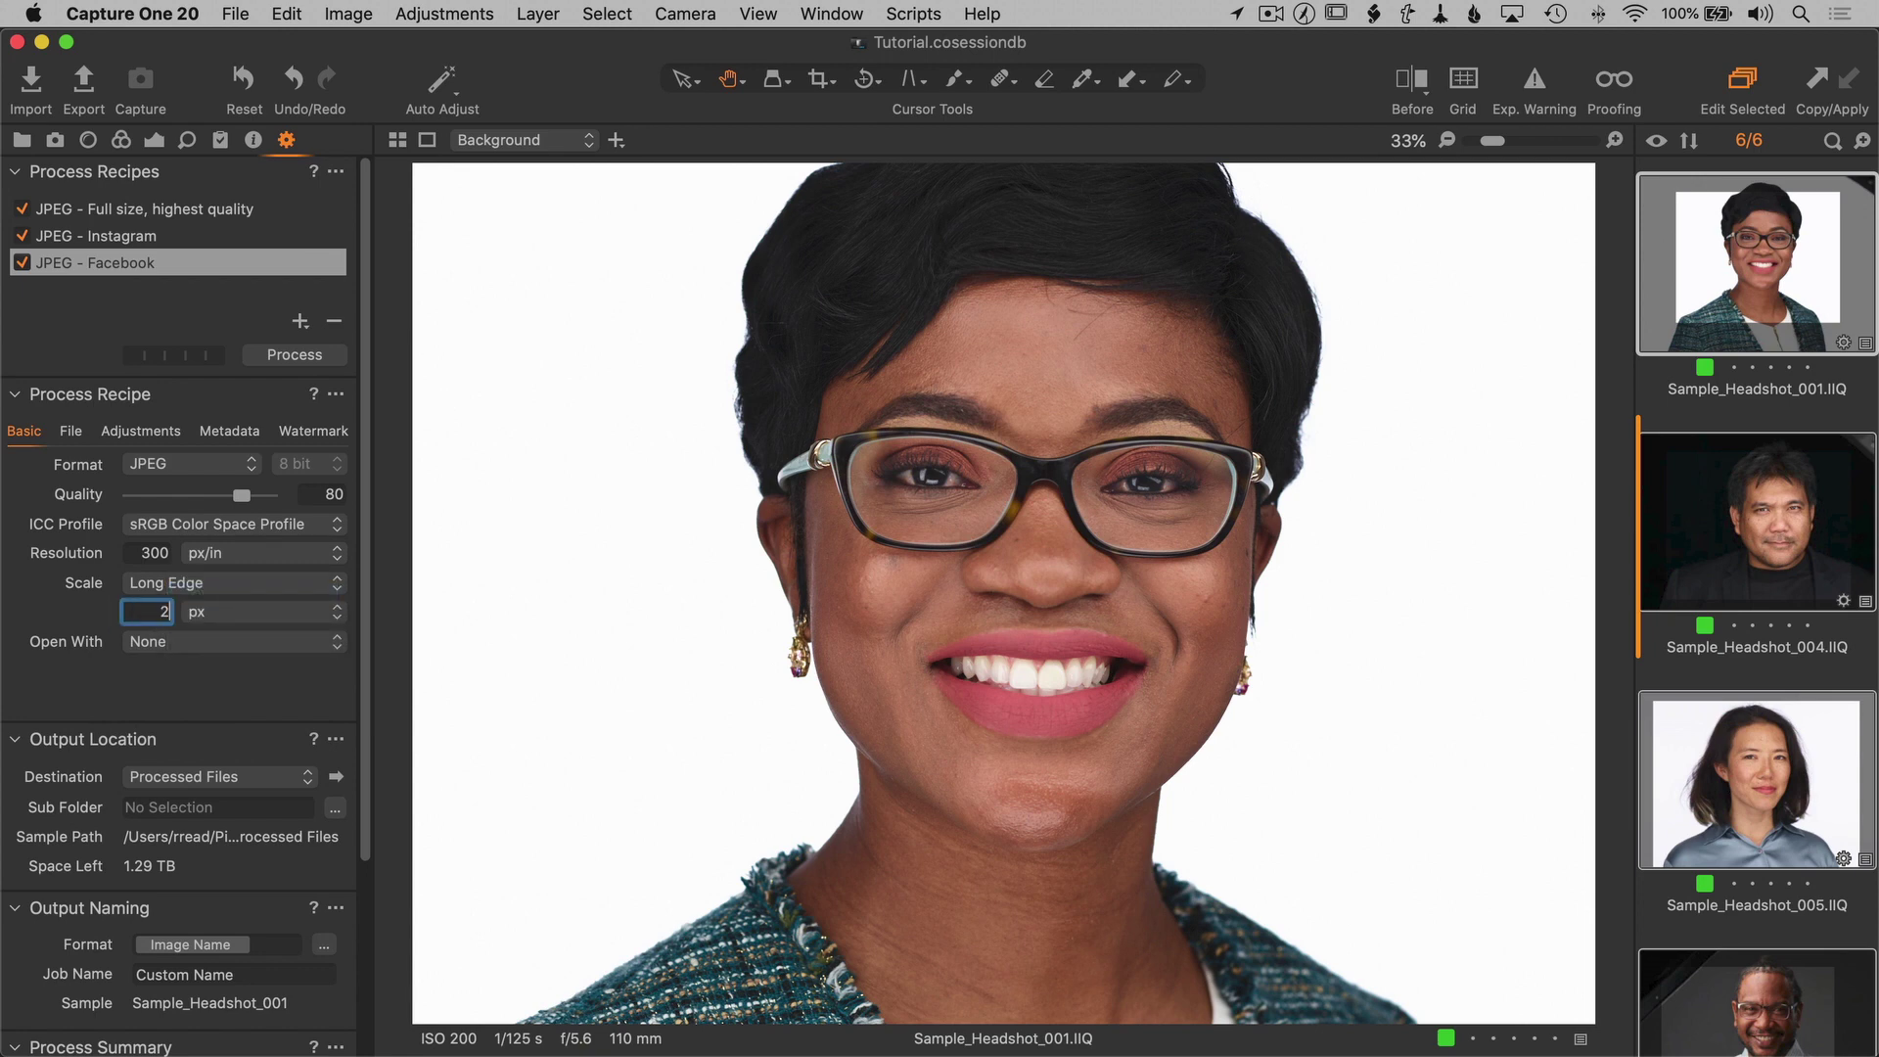
{"action": "type", "text": "048"}
{"action": "key", "text": "Return"}
- Duplicate the Facebook recipe and name the copy "JPEG - Pinterest"
{"action": "left_click", "coordinate": [336, 171]}
{"action": "left_click", "coordinate": [350, 240]}
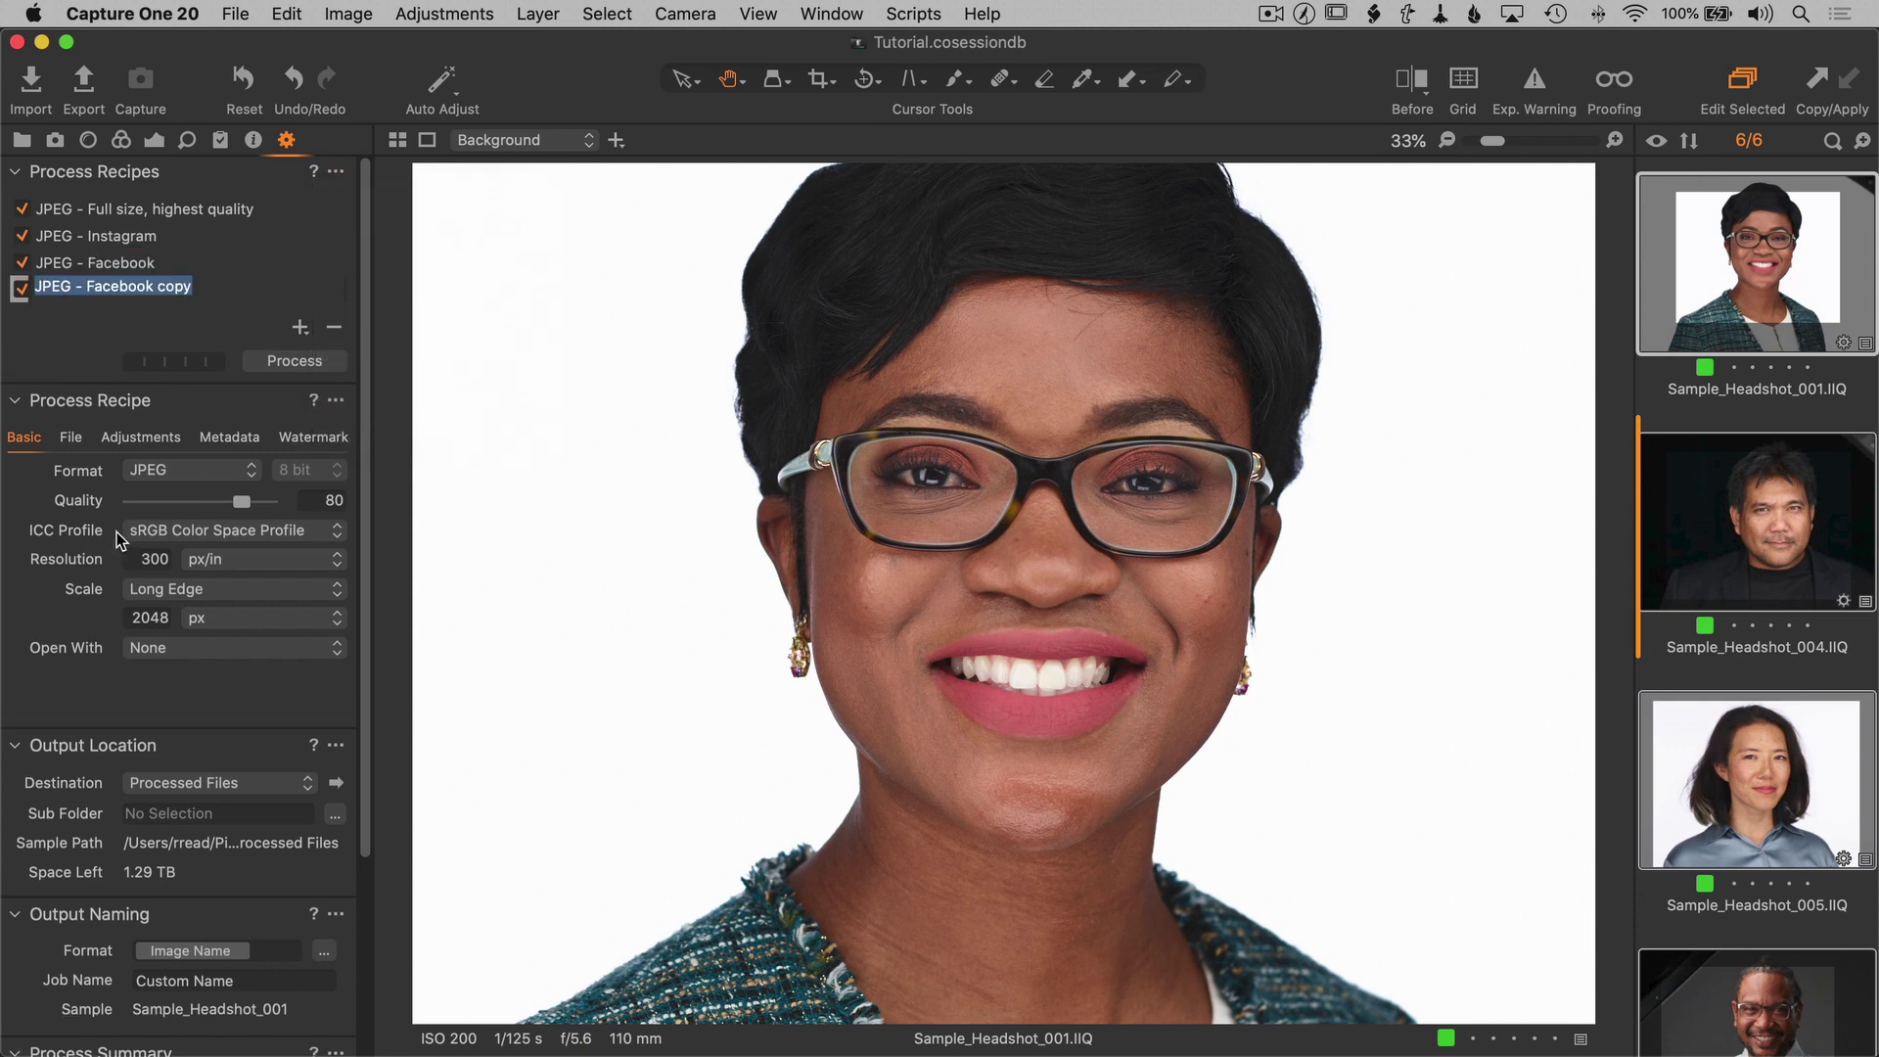
{"action": "key", "text": "Right"}
{"action": "key", "text": "alt+shift+Left"}
{"action": "key", "text": "alt+shift+Left"}
{"action": "type", "text": "Pinterest"}
{"action": "key", "text": "Return"}
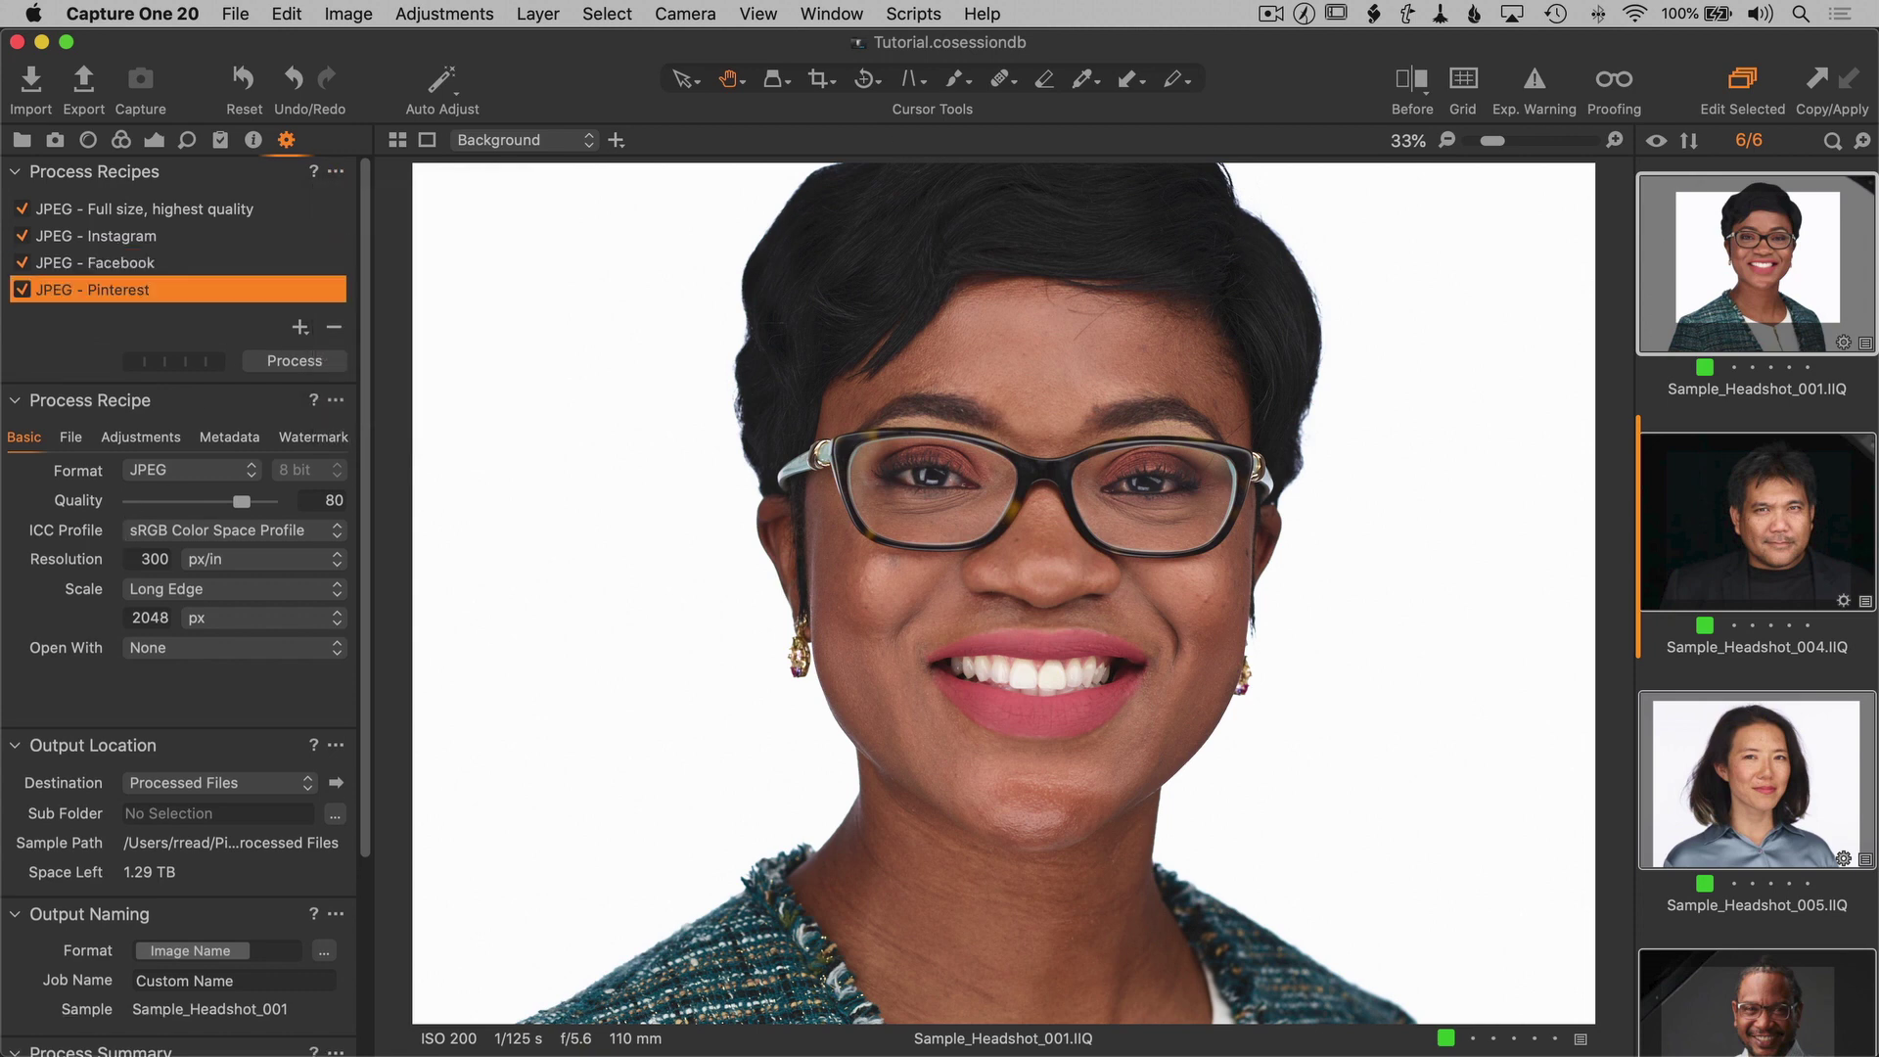
- Set the Pinterest recipe's long edge to 1500 px and its file sub name to "-pinterest"
{"action": "left_click", "coordinate": [143, 619]}
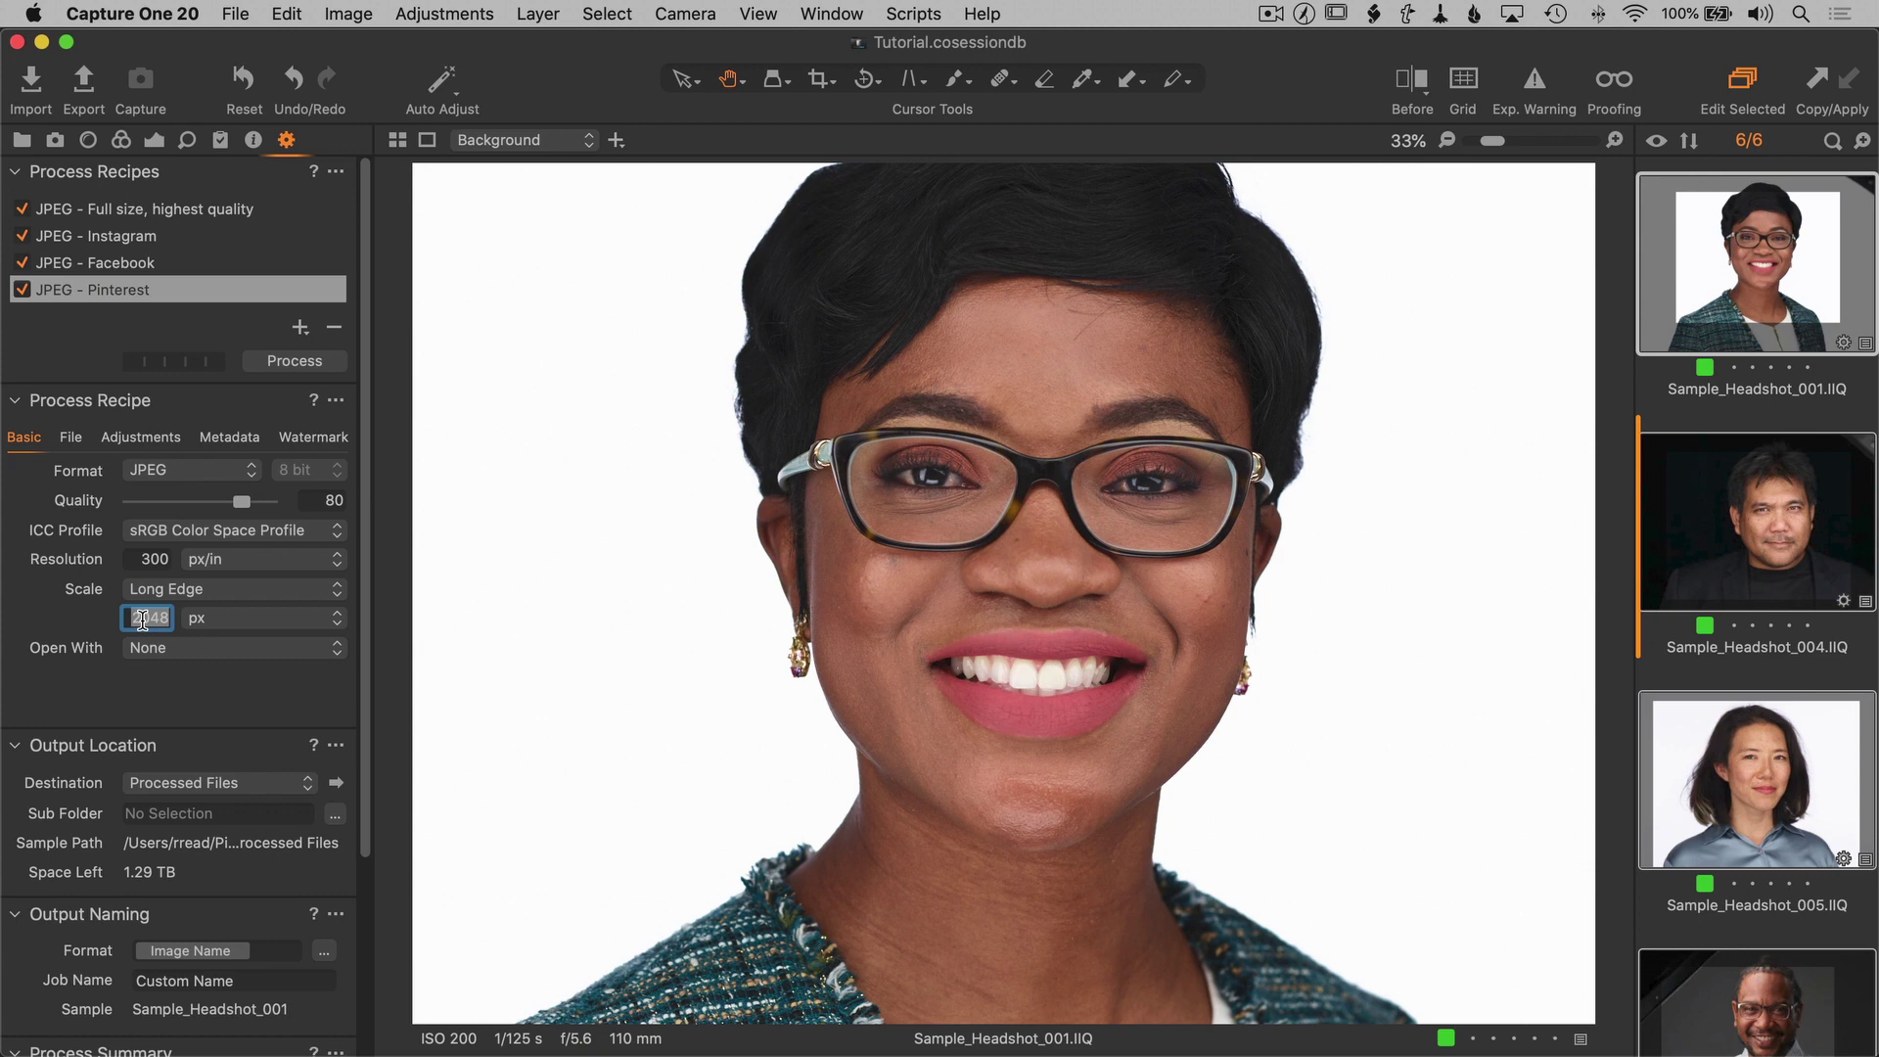
{"action": "type", "text": "1500"}
{"action": "key", "text": "Return"}
{"action": "left_click", "coordinate": [79, 436]}
{"action": "double_click", "coordinate": [306, 495]}
{"action": "type", "text": "pinterest"}
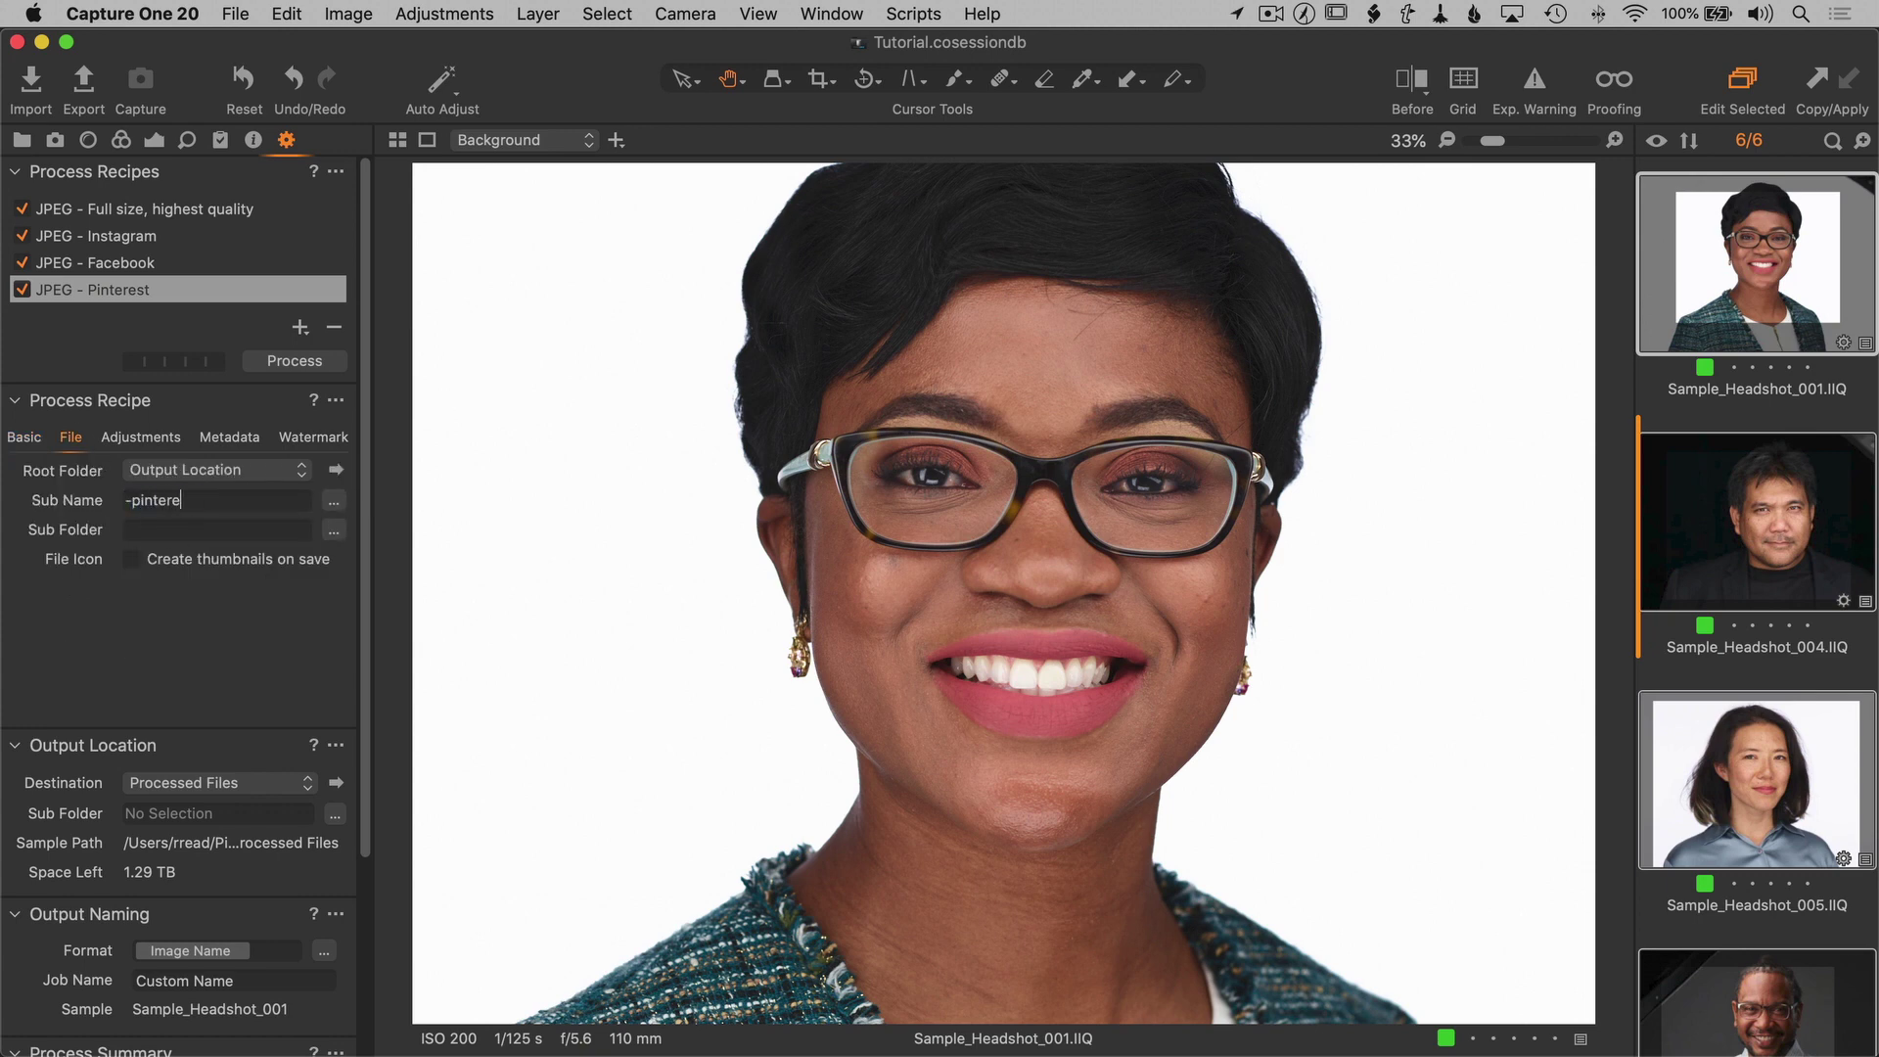
{"action": "left_click", "coordinate": [64, 266]}
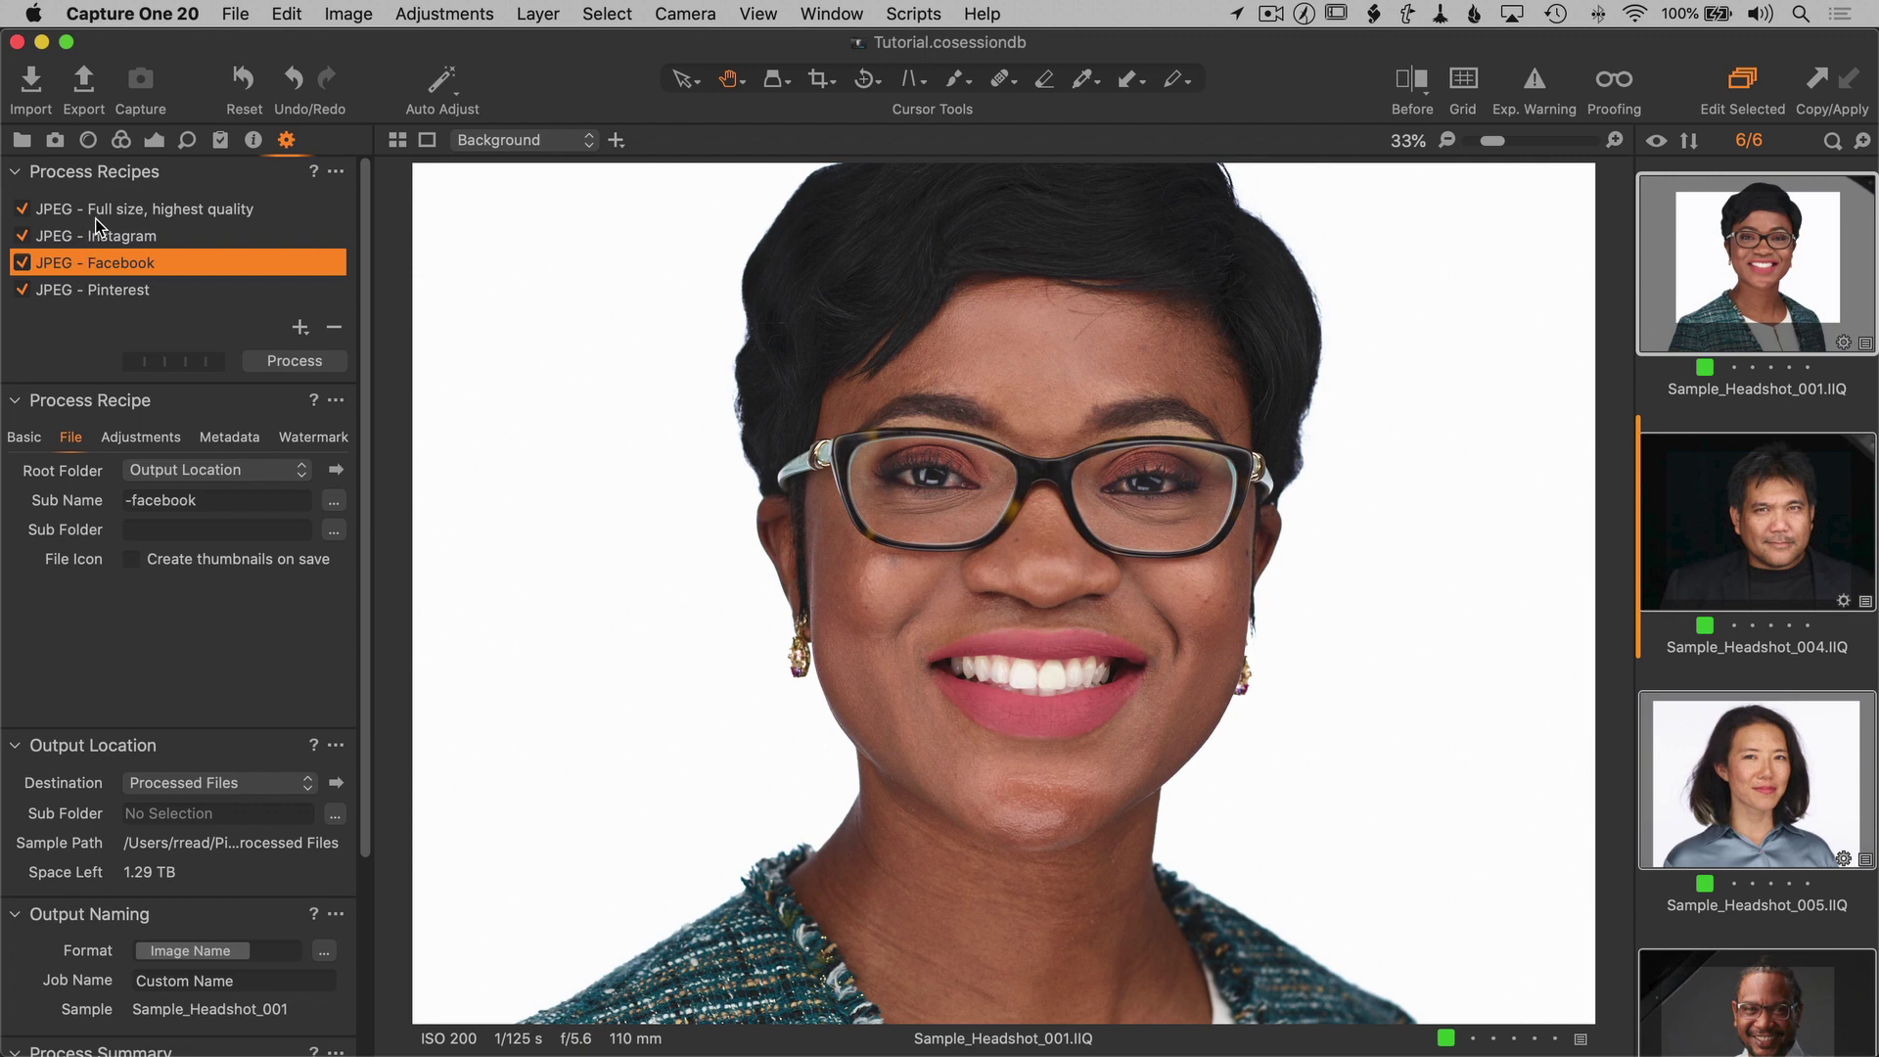
- Build the output location's sub folder from the Document Name and Image Name tokens, separated by a slash
{"action": "scroll", "coordinate": [264, 703], "scroll_direction": "down", "scroll_amount": 3}
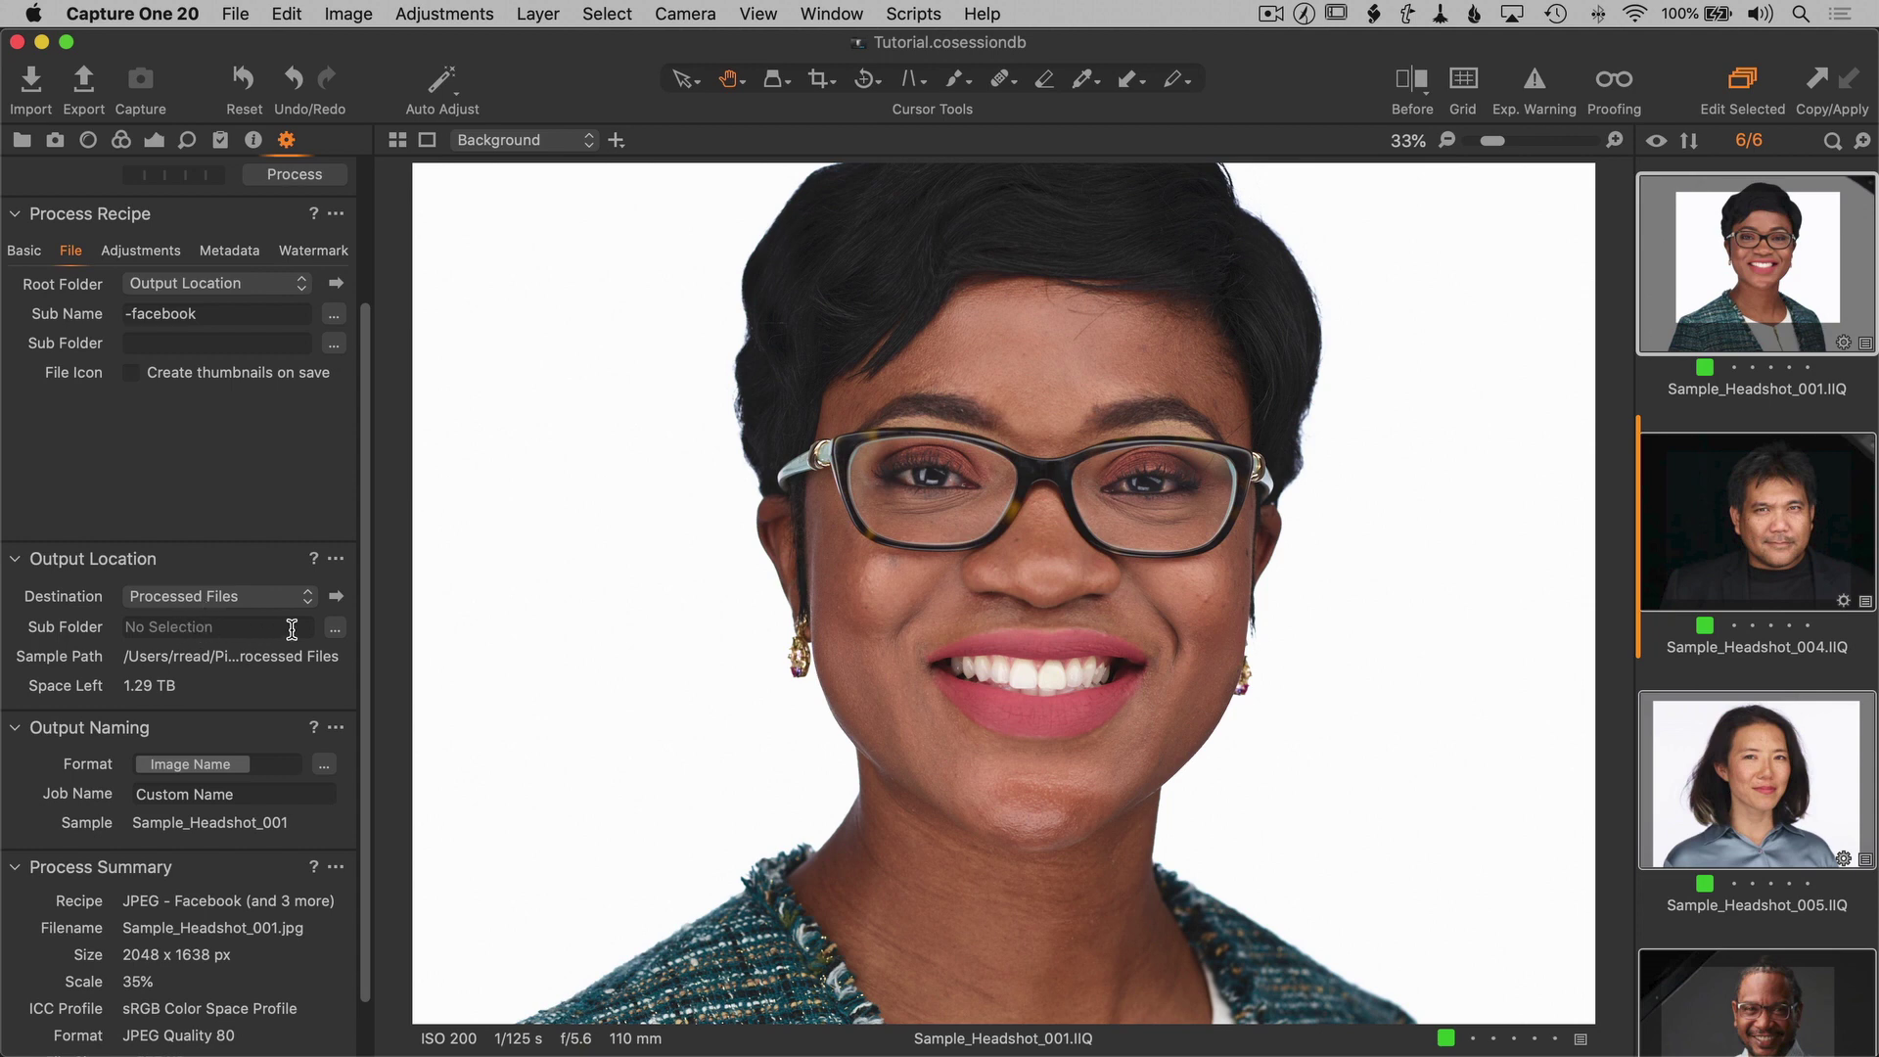
{"action": "left_click", "coordinate": [333, 628]}
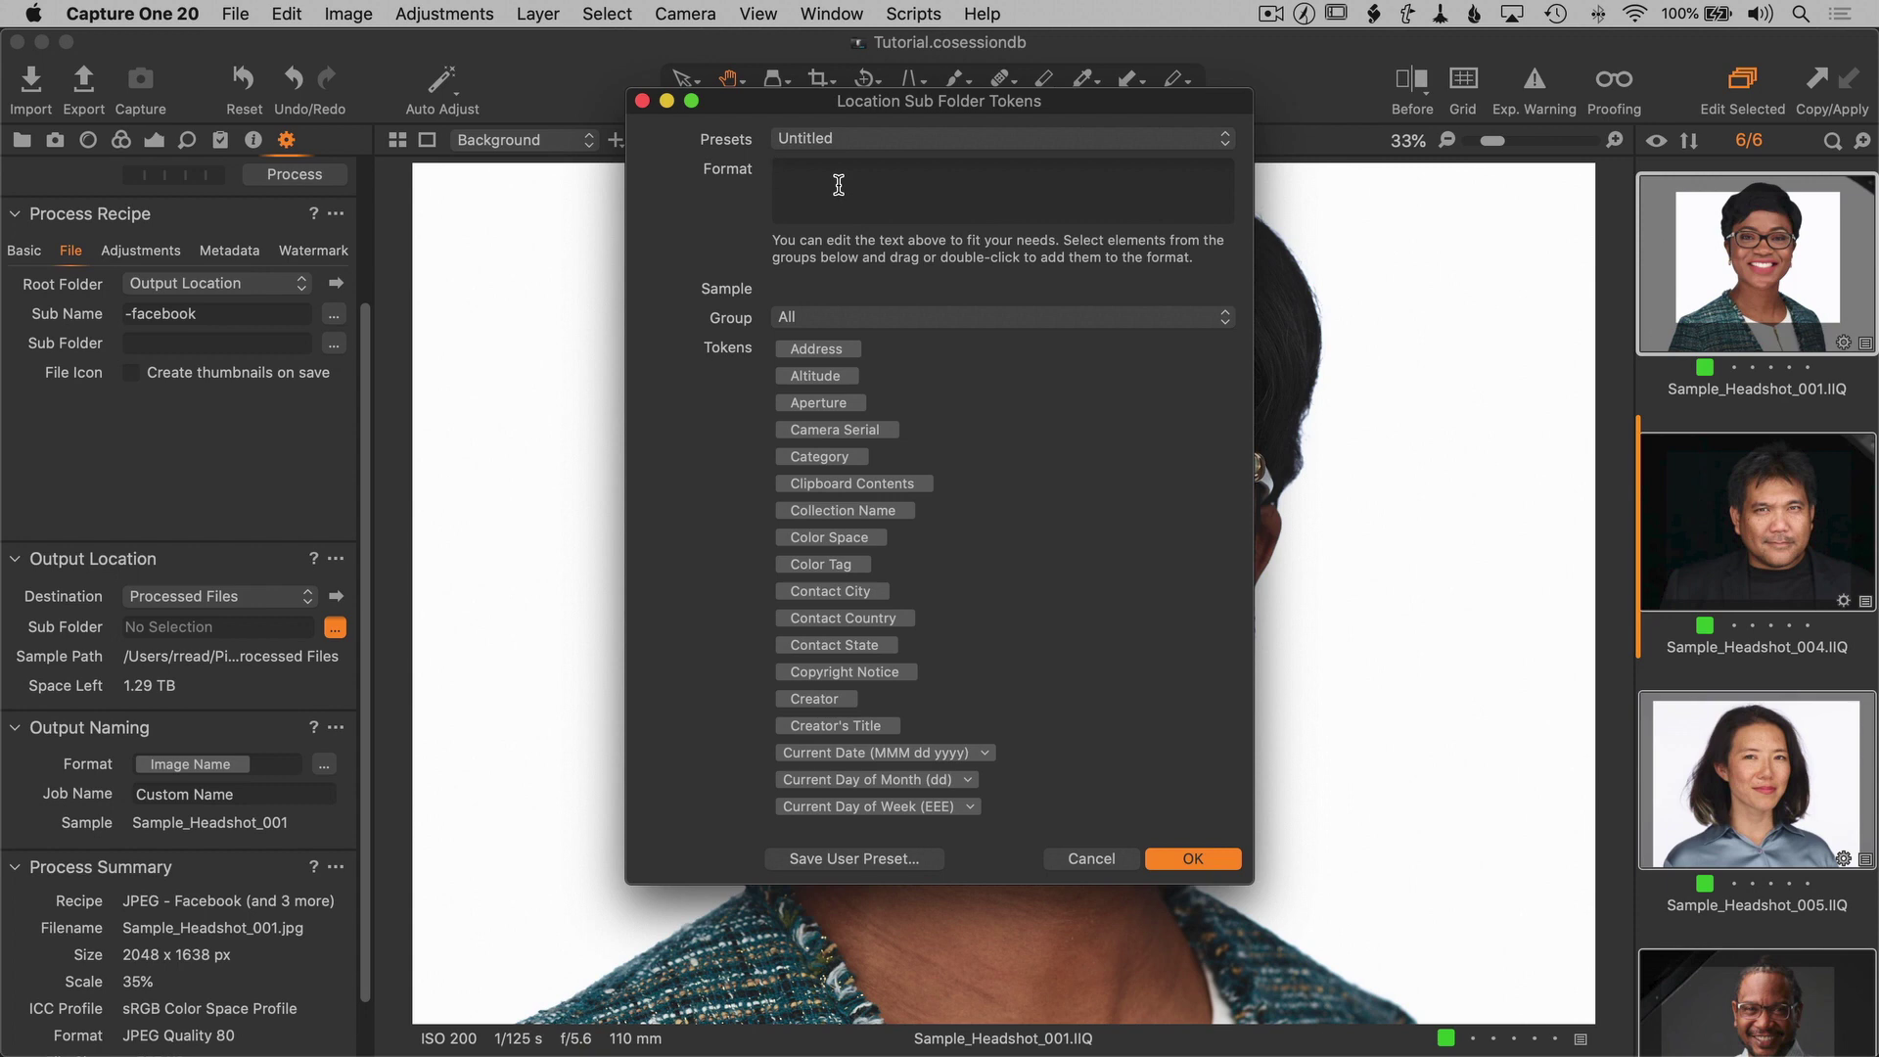
{"action": "type", "text": "docu"}
{"action": "key", "text": "Down"}
{"action": "key", "text": "Return"}
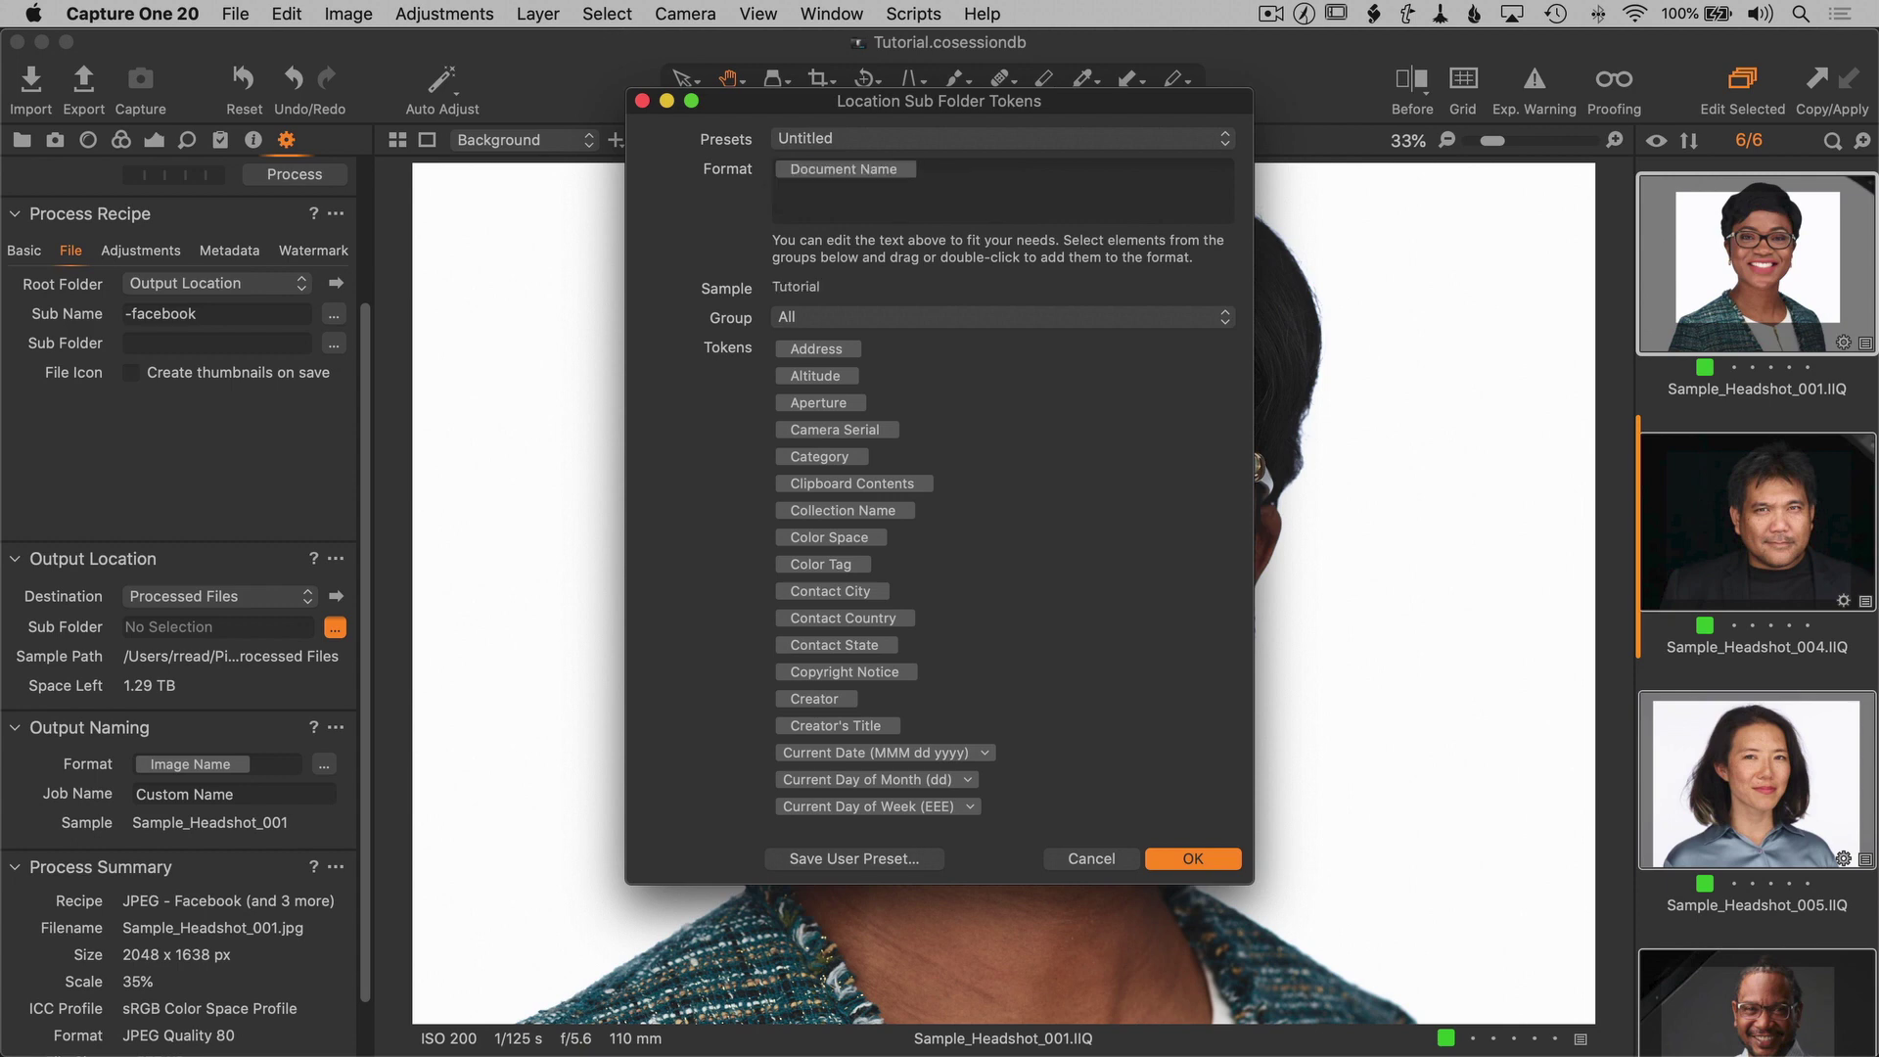
{"action": "type", "text": "/ima"}
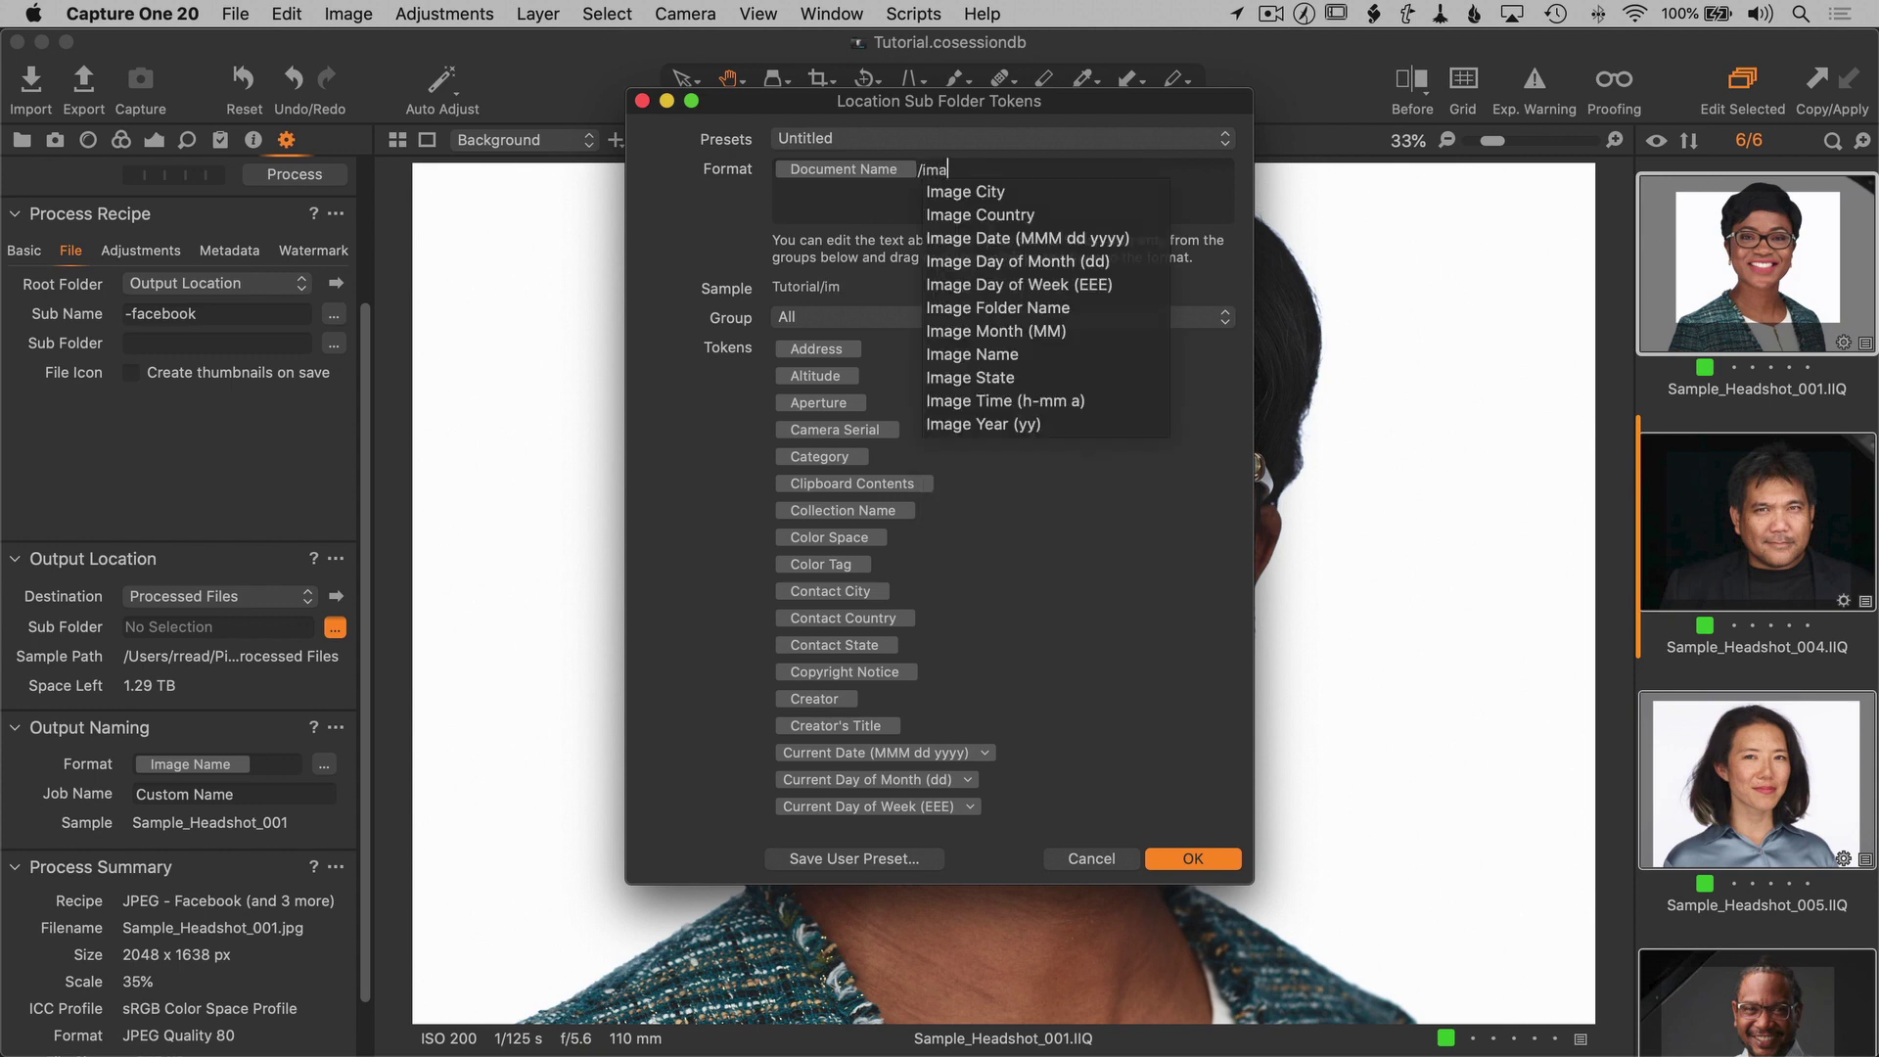
{"action": "left_click", "coordinate": [1007, 356]}
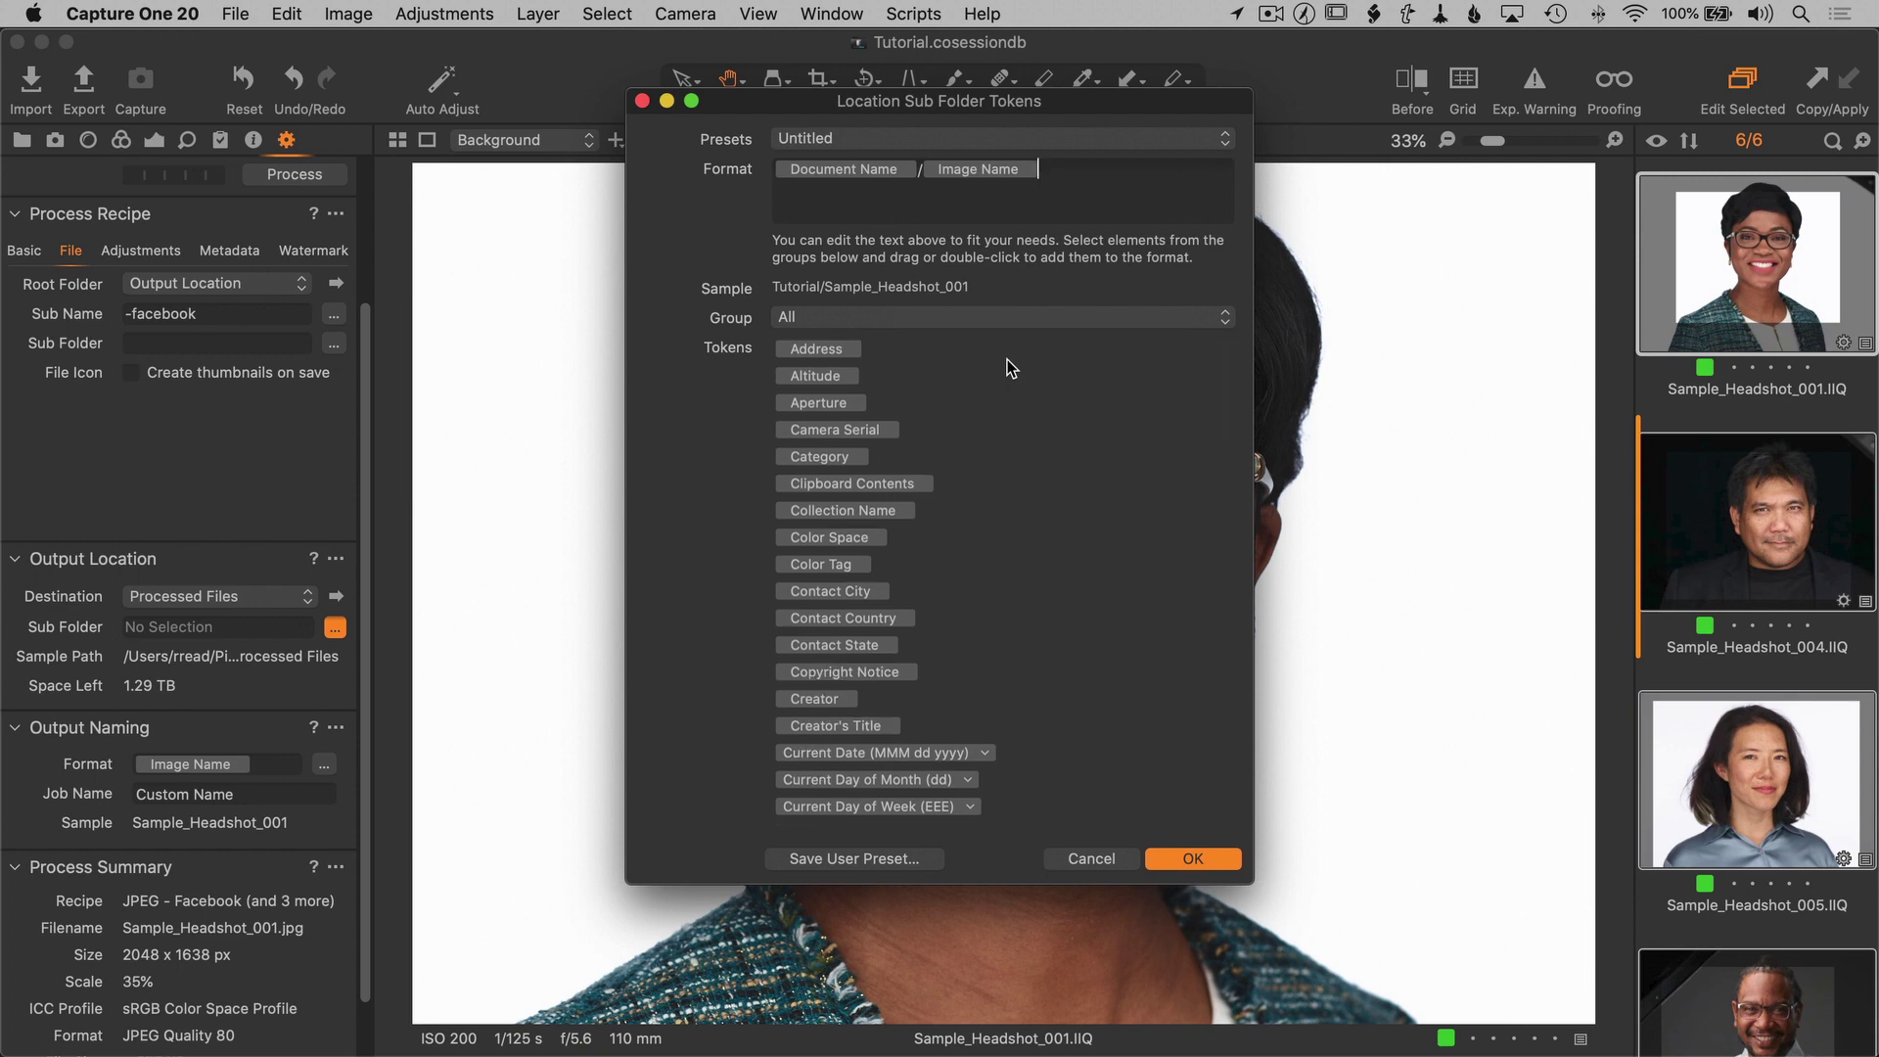
{"action": "left_click", "coordinate": [1208, 861]}
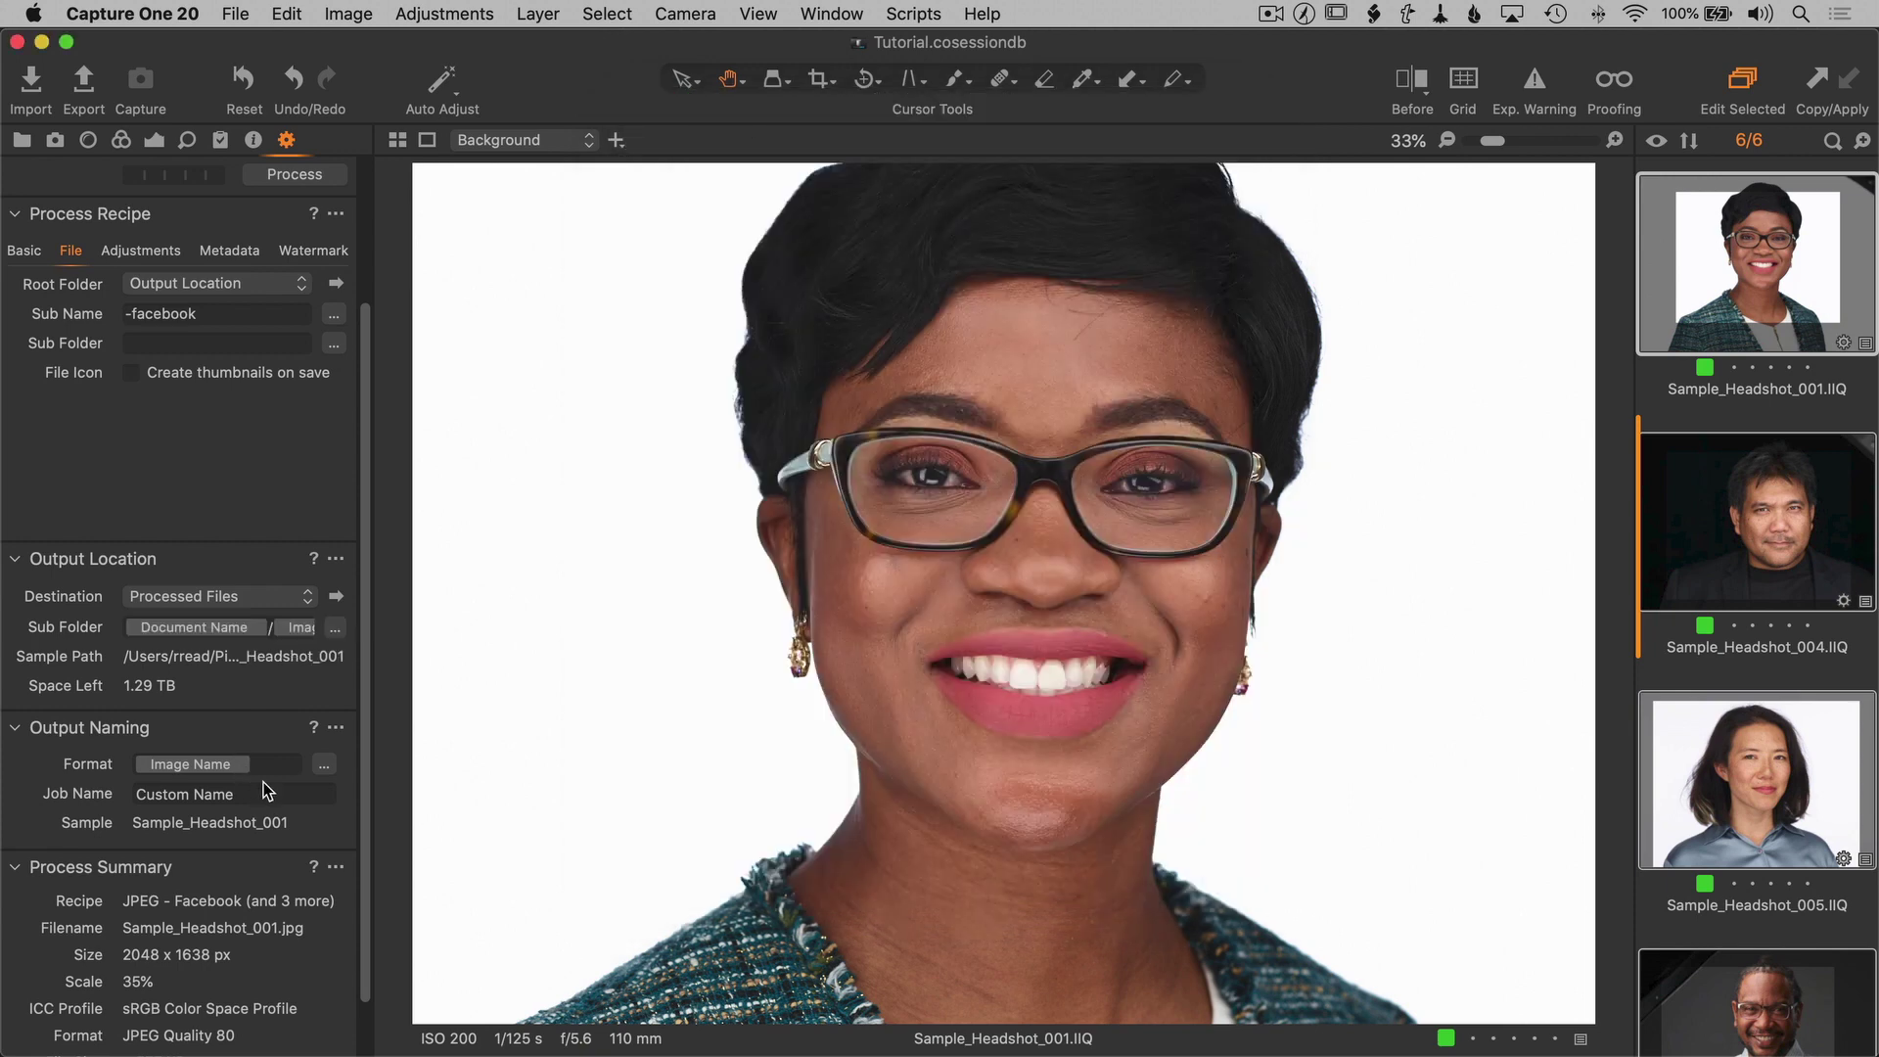
- Add the Sub Name token after Image Name in the output naming format
{"action": "left_click", "coordinate": [323, 764]}
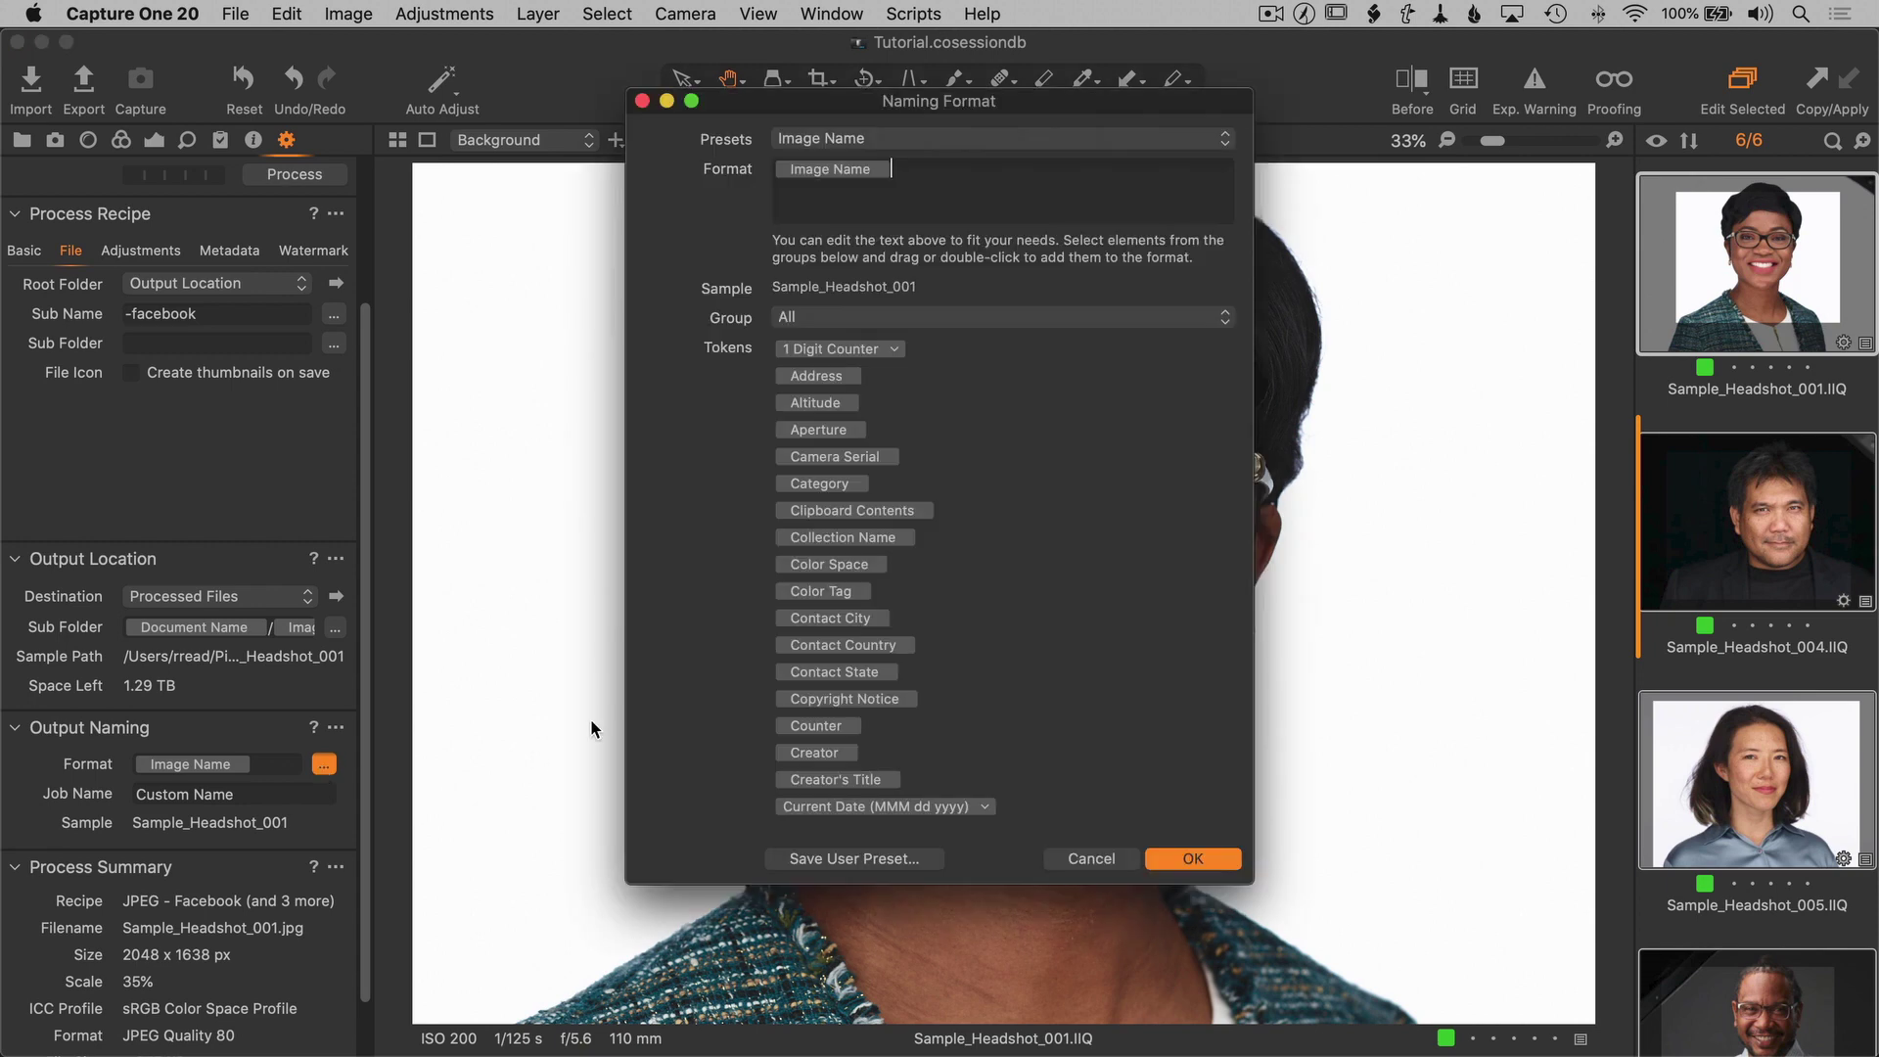
{"action": "left_click", "coordinate": [911, 201]}
{"action": "type", "text": "su"}
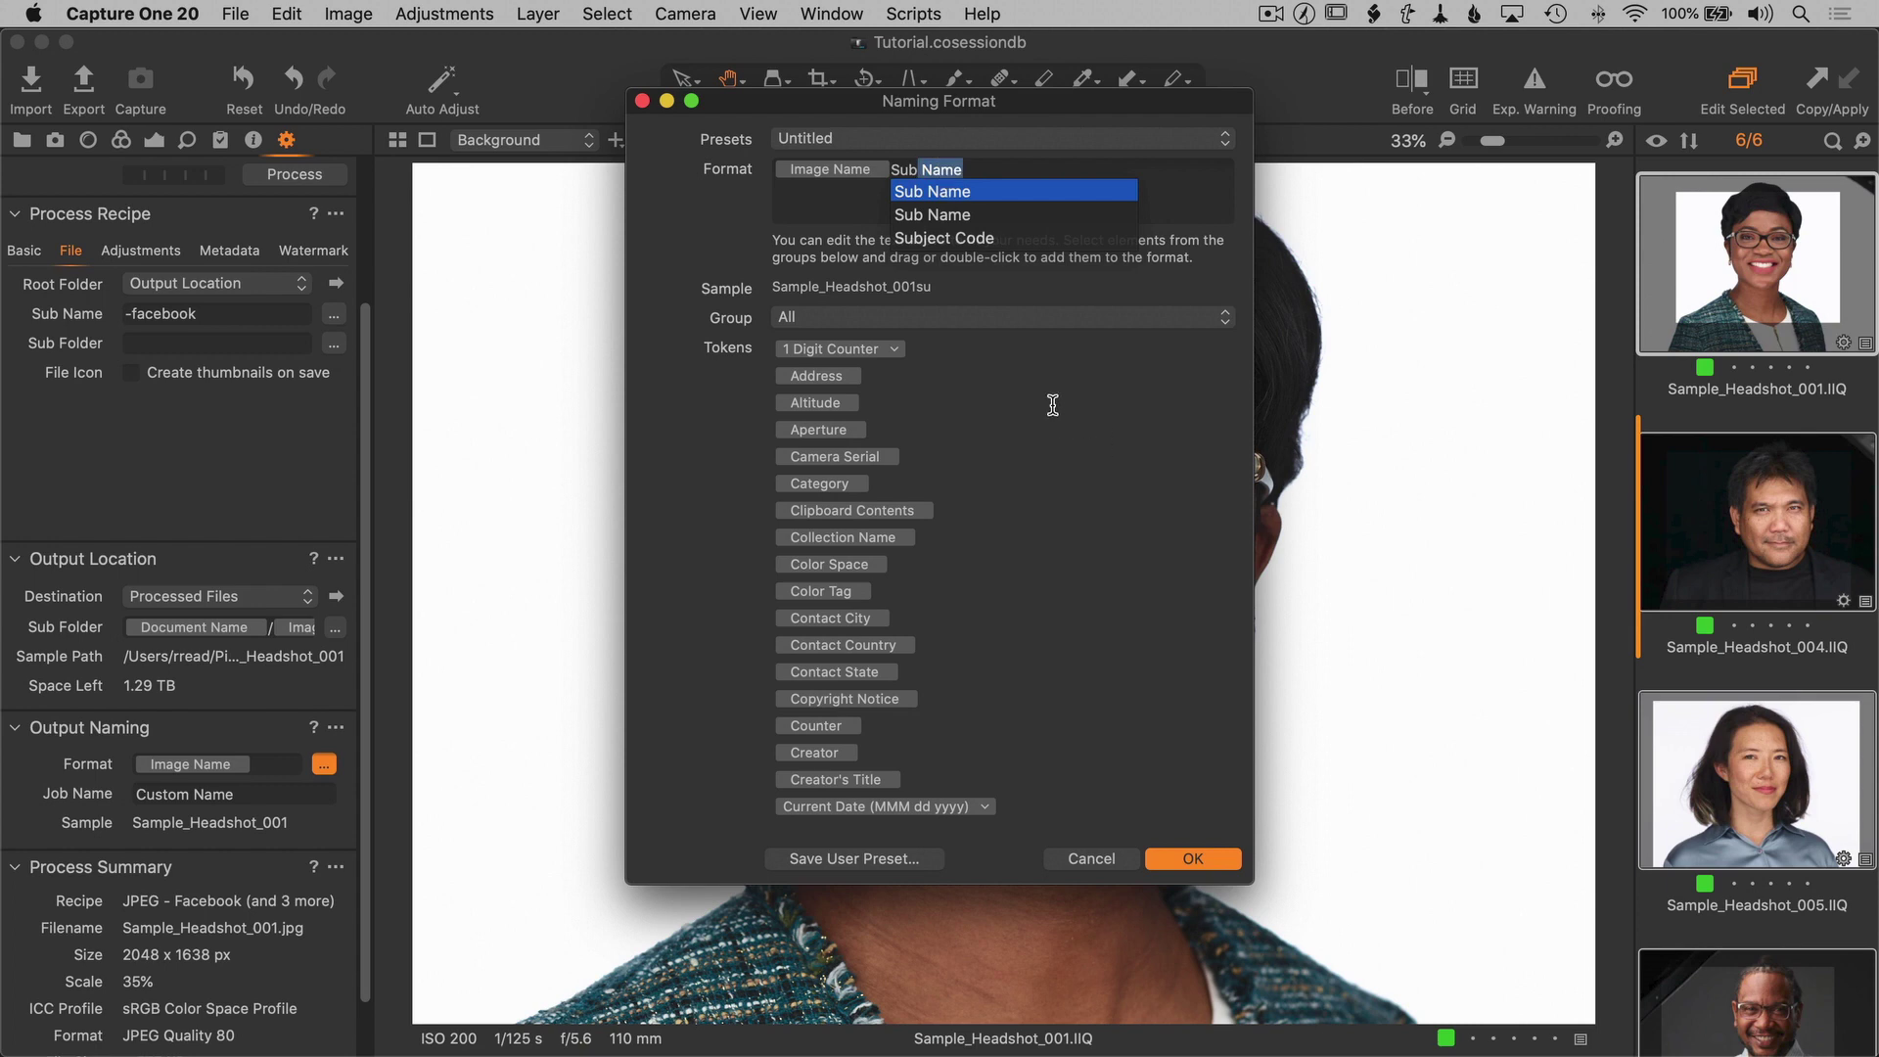
{"action": "key", "text": "Return"}
{"action": "left_click", "coordinate": [1193, 859]}
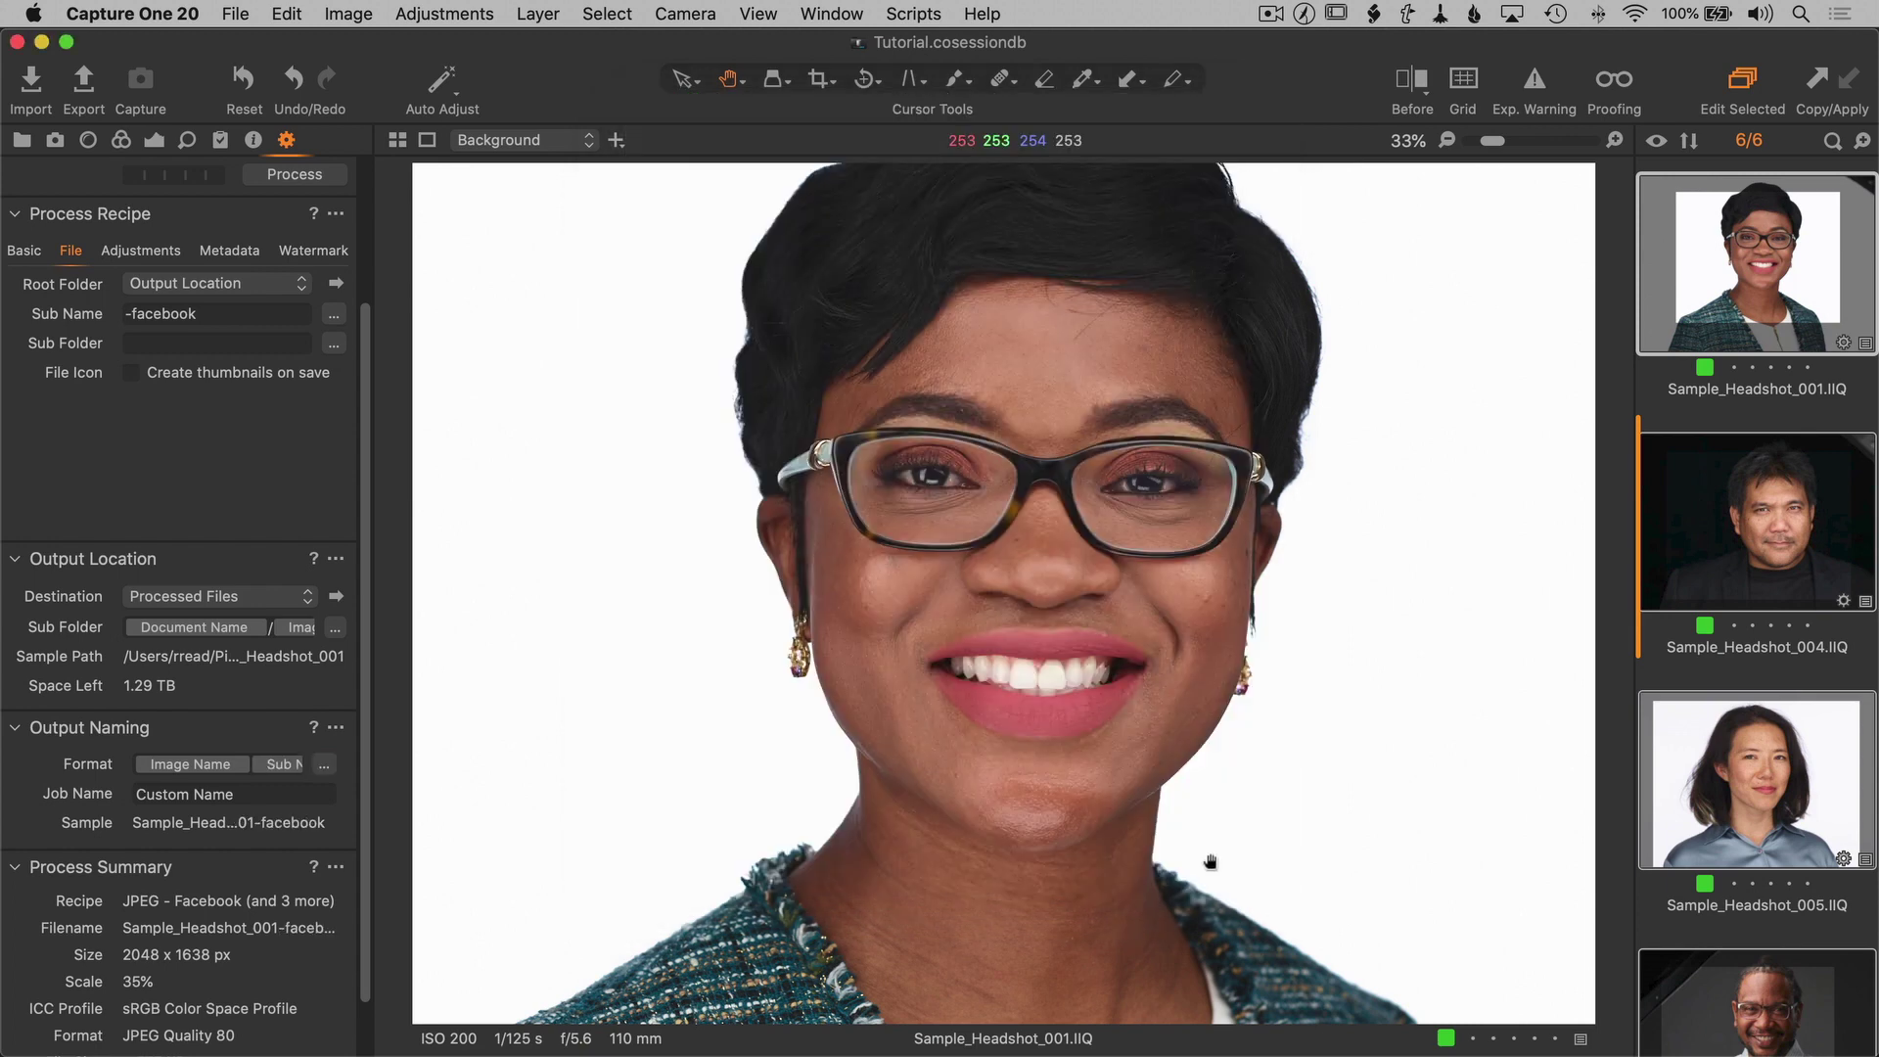
- Select the four headshots from Sample_Headshot_001 to Sample_Headshot_006 and process them with all enabled recipes
{"action": "scroll", "coordinate": [358, 284], "scroll_direction": "up", "scroll_amount": 3}
{"action": "scroll", "coordinate": [359, 284], "scroll_direction": "up", "scroll_amount": 4}
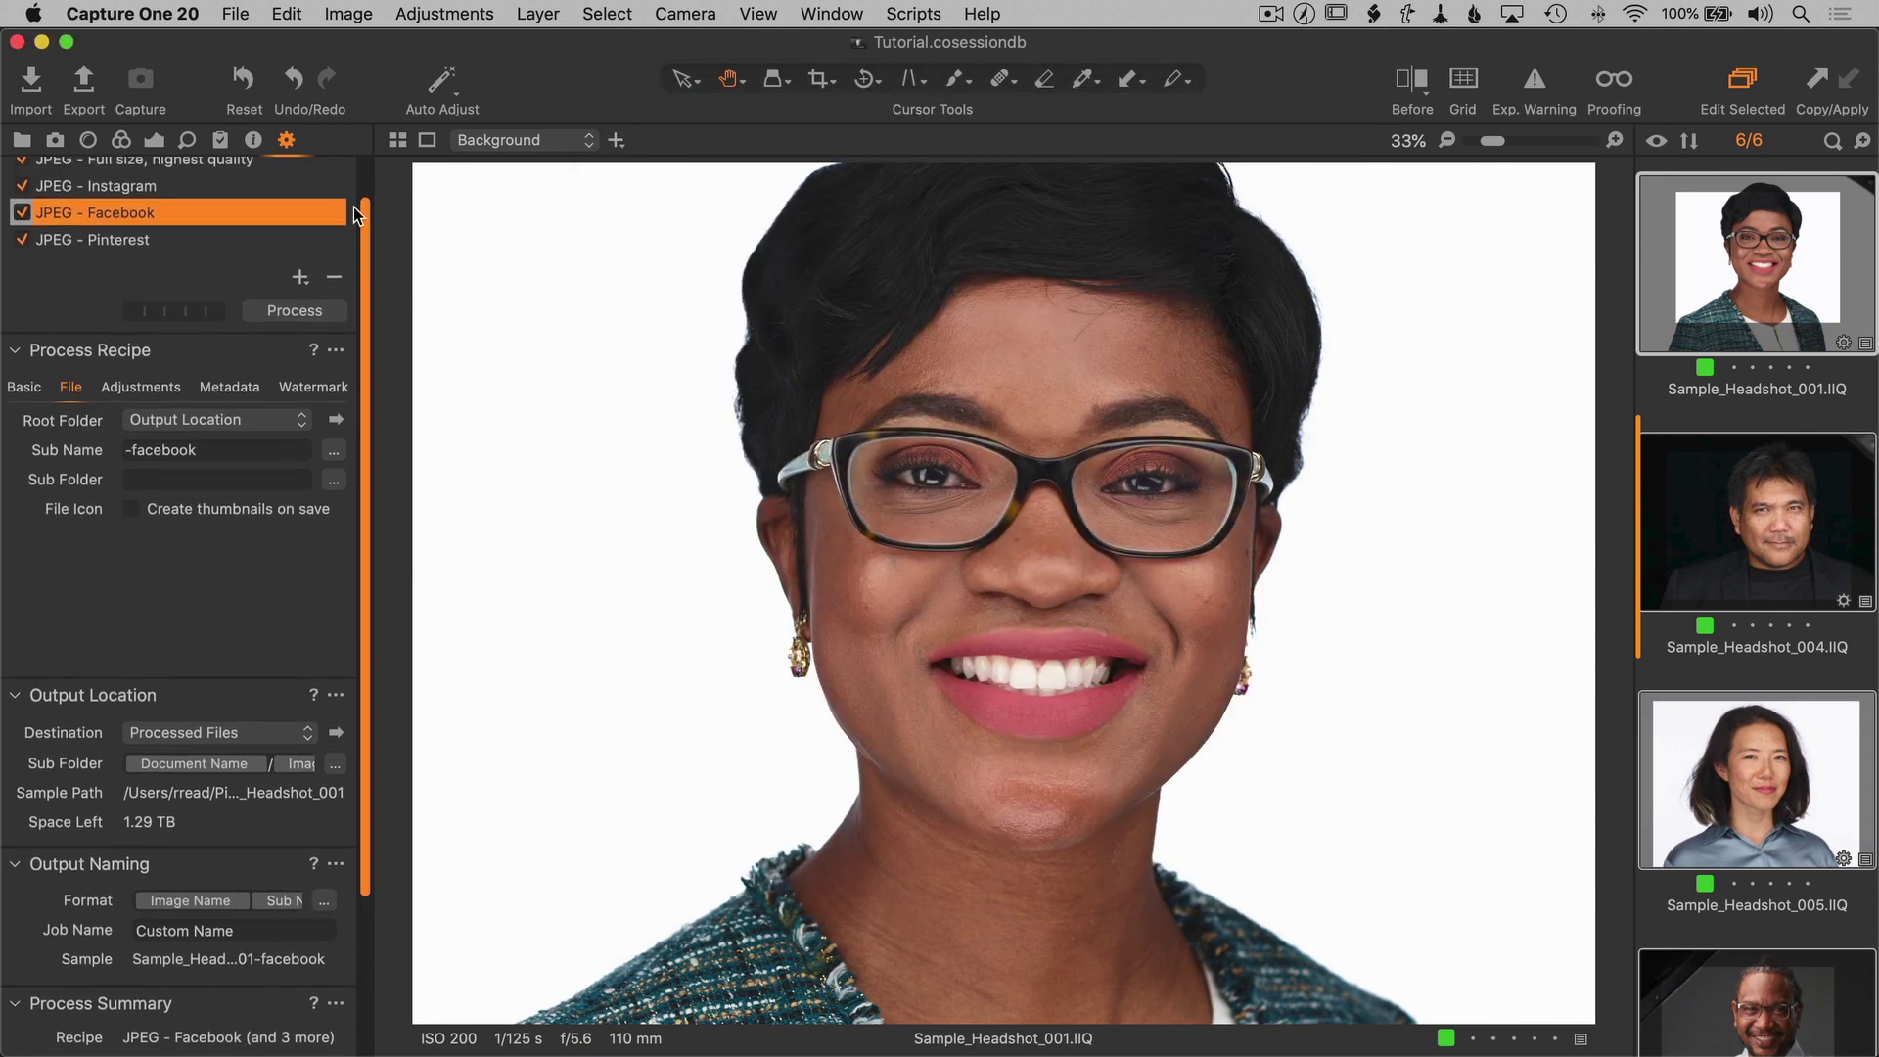
{"action": "scroll", "coordinate": [1806, 553], "scroll_direction": "down", "scroll_amount": 2}
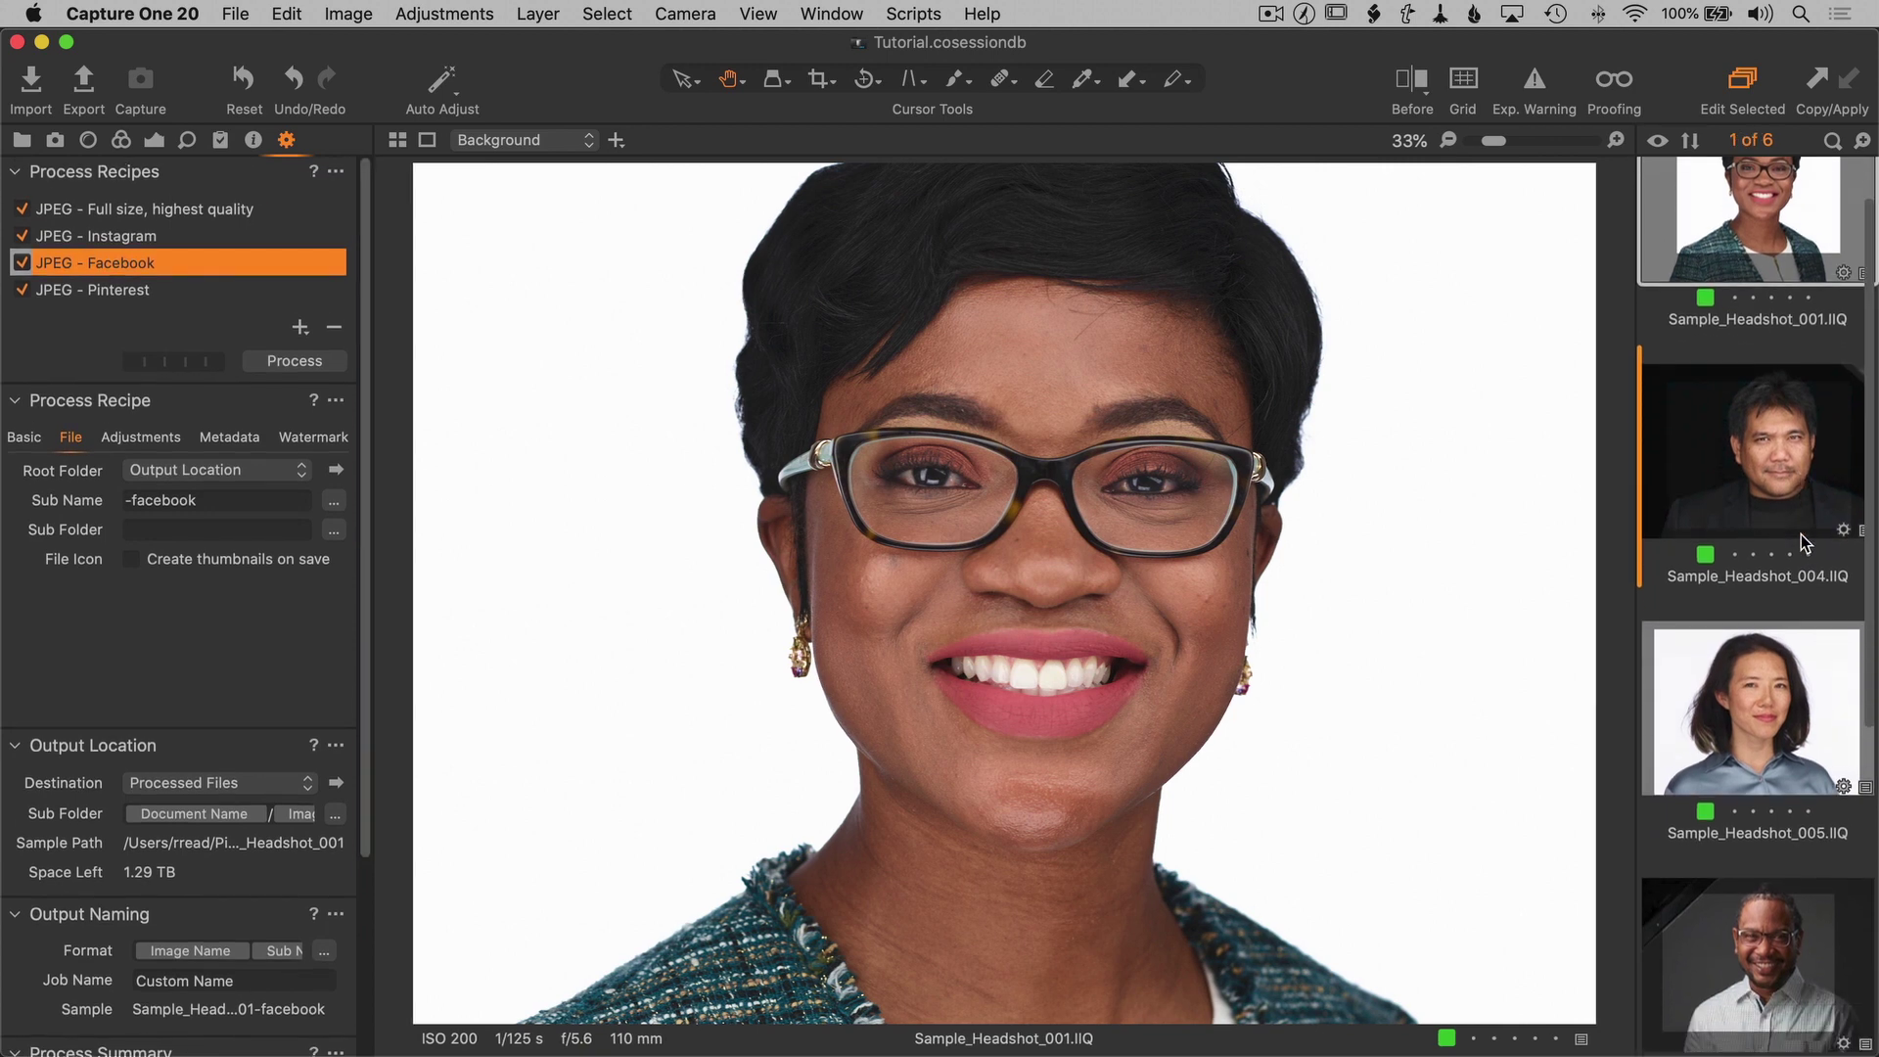
{"action": "left_click", "coordinate": [1807, 969], "text": "shift"}
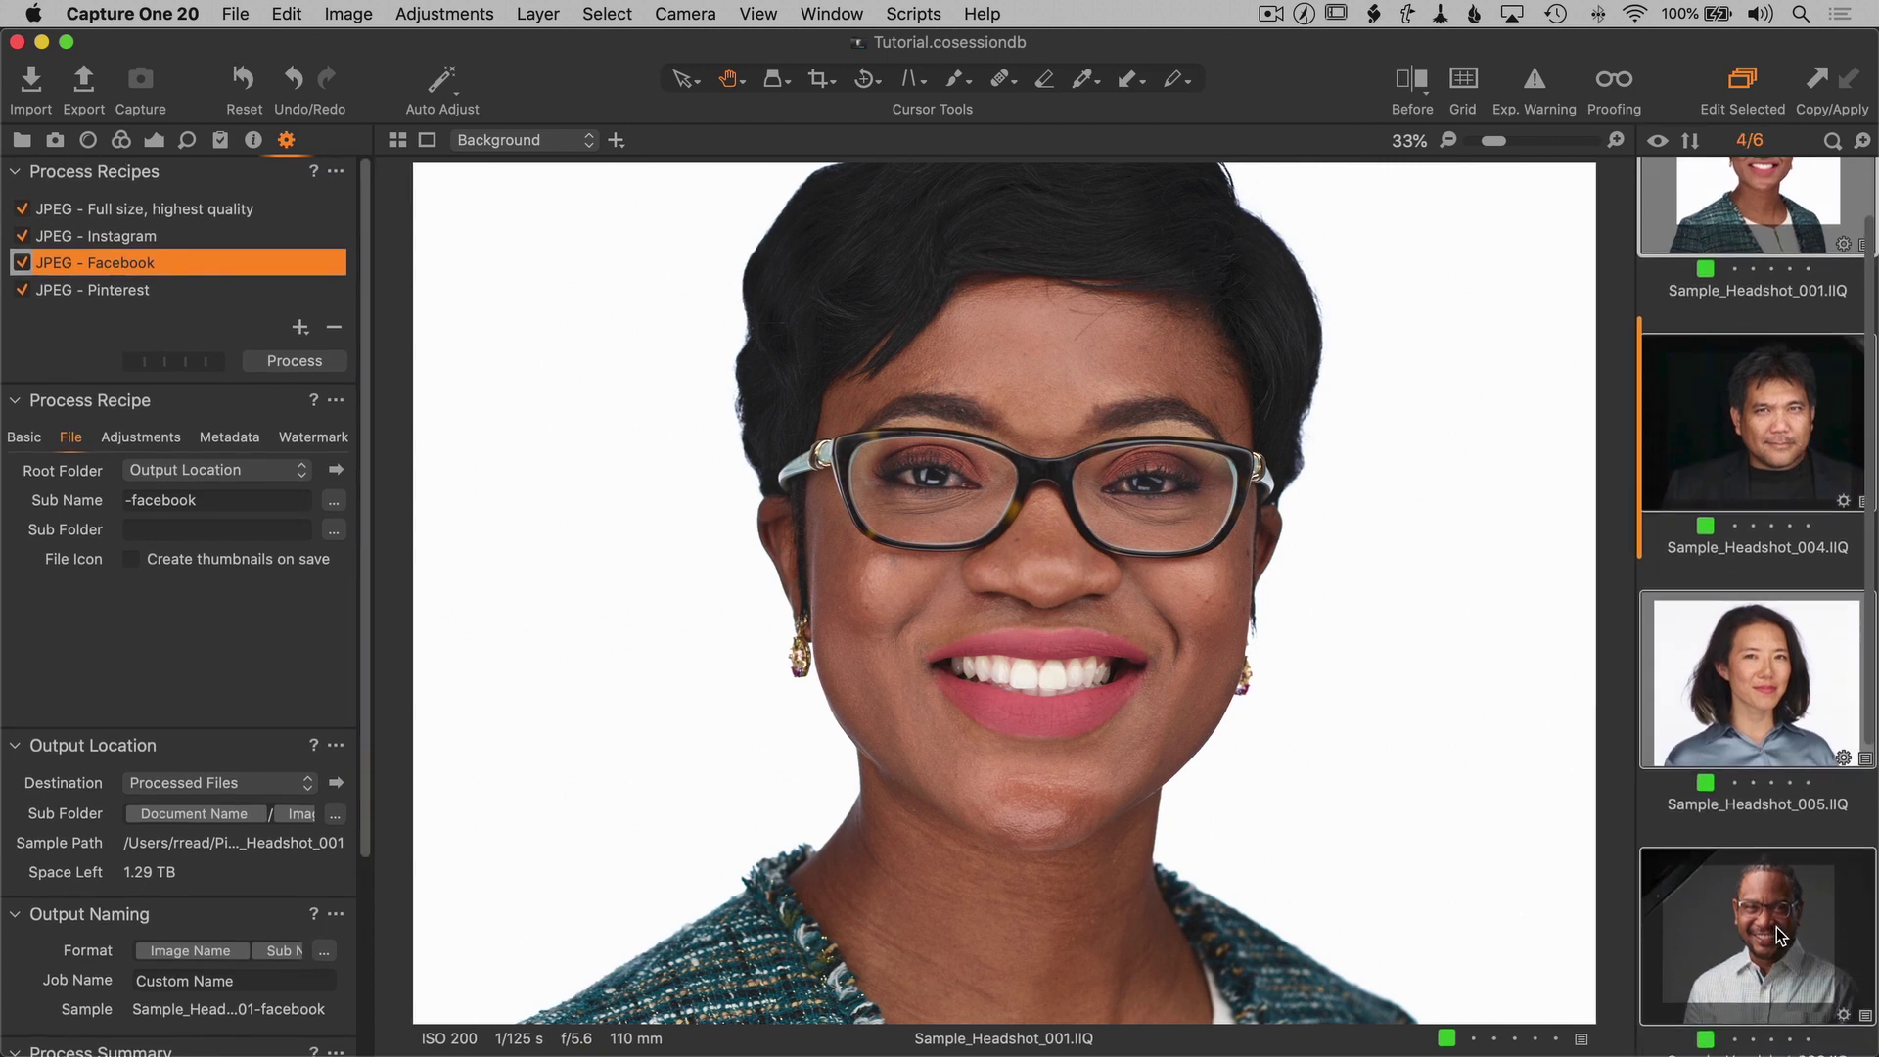
{"action": "scroll", "coordinate": [1811, 928], "scroll_direction": "up", "scroll_amount": 2}
{"action": "key", "text": "super+0"}
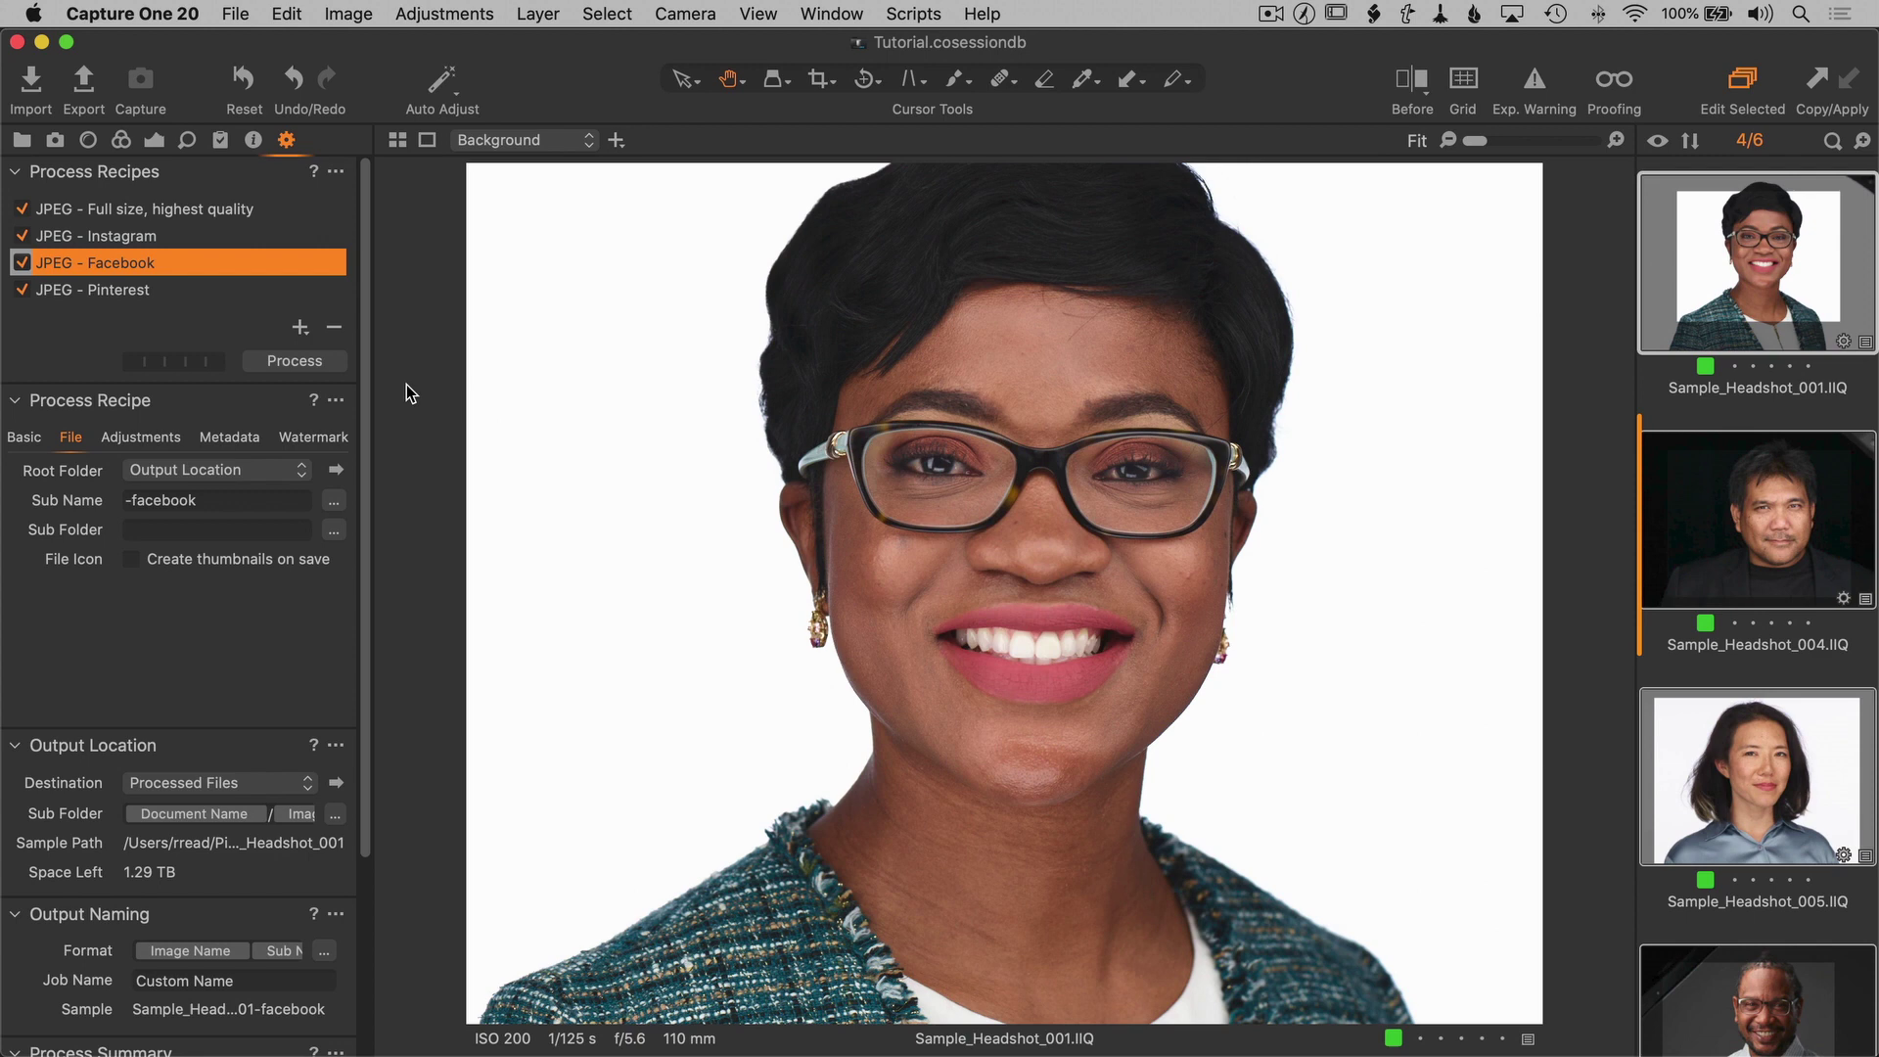
{"action": "left_click", "coordinate": [279, 355]}
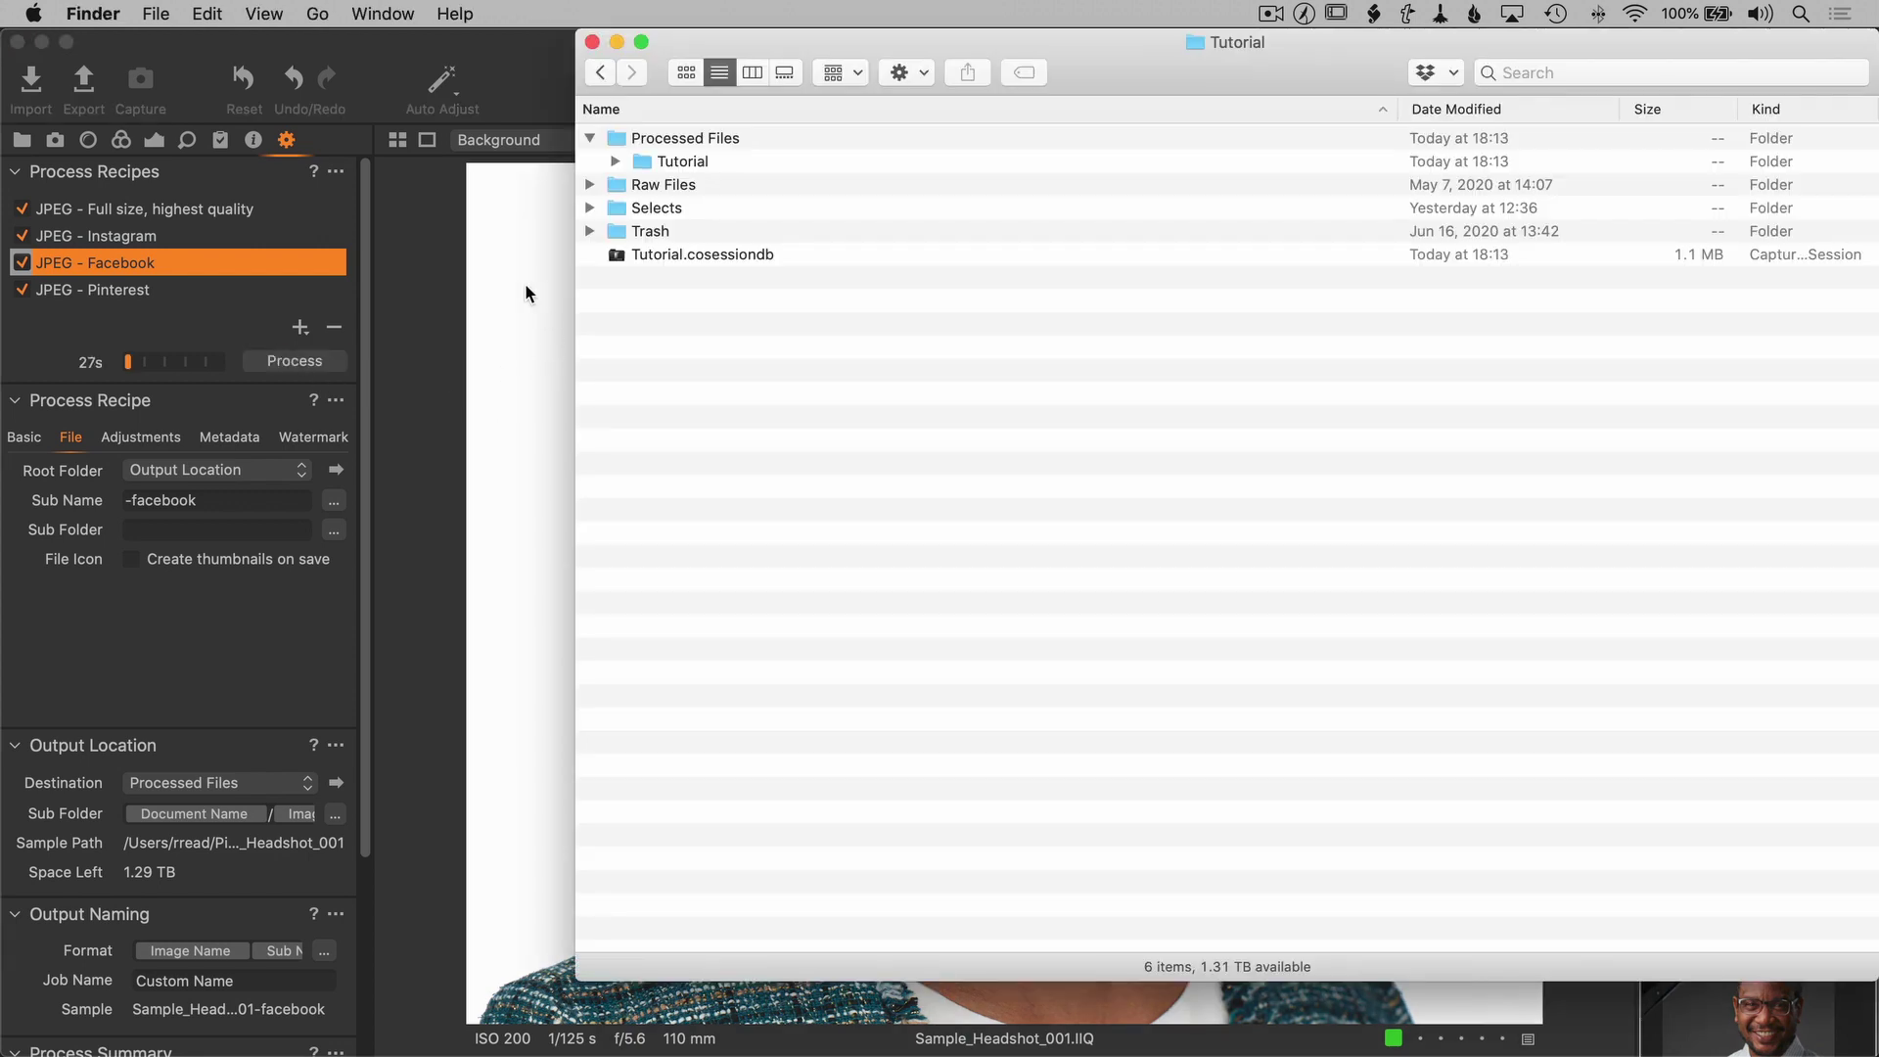
- In Finder, inspect the exported files in each headshot's folder inside the Tutorial folder under Processed Files
{"action": "left_click", "coordinate": [615, 161]}
{"action": "left_click", "coordinate": [641, 187]}
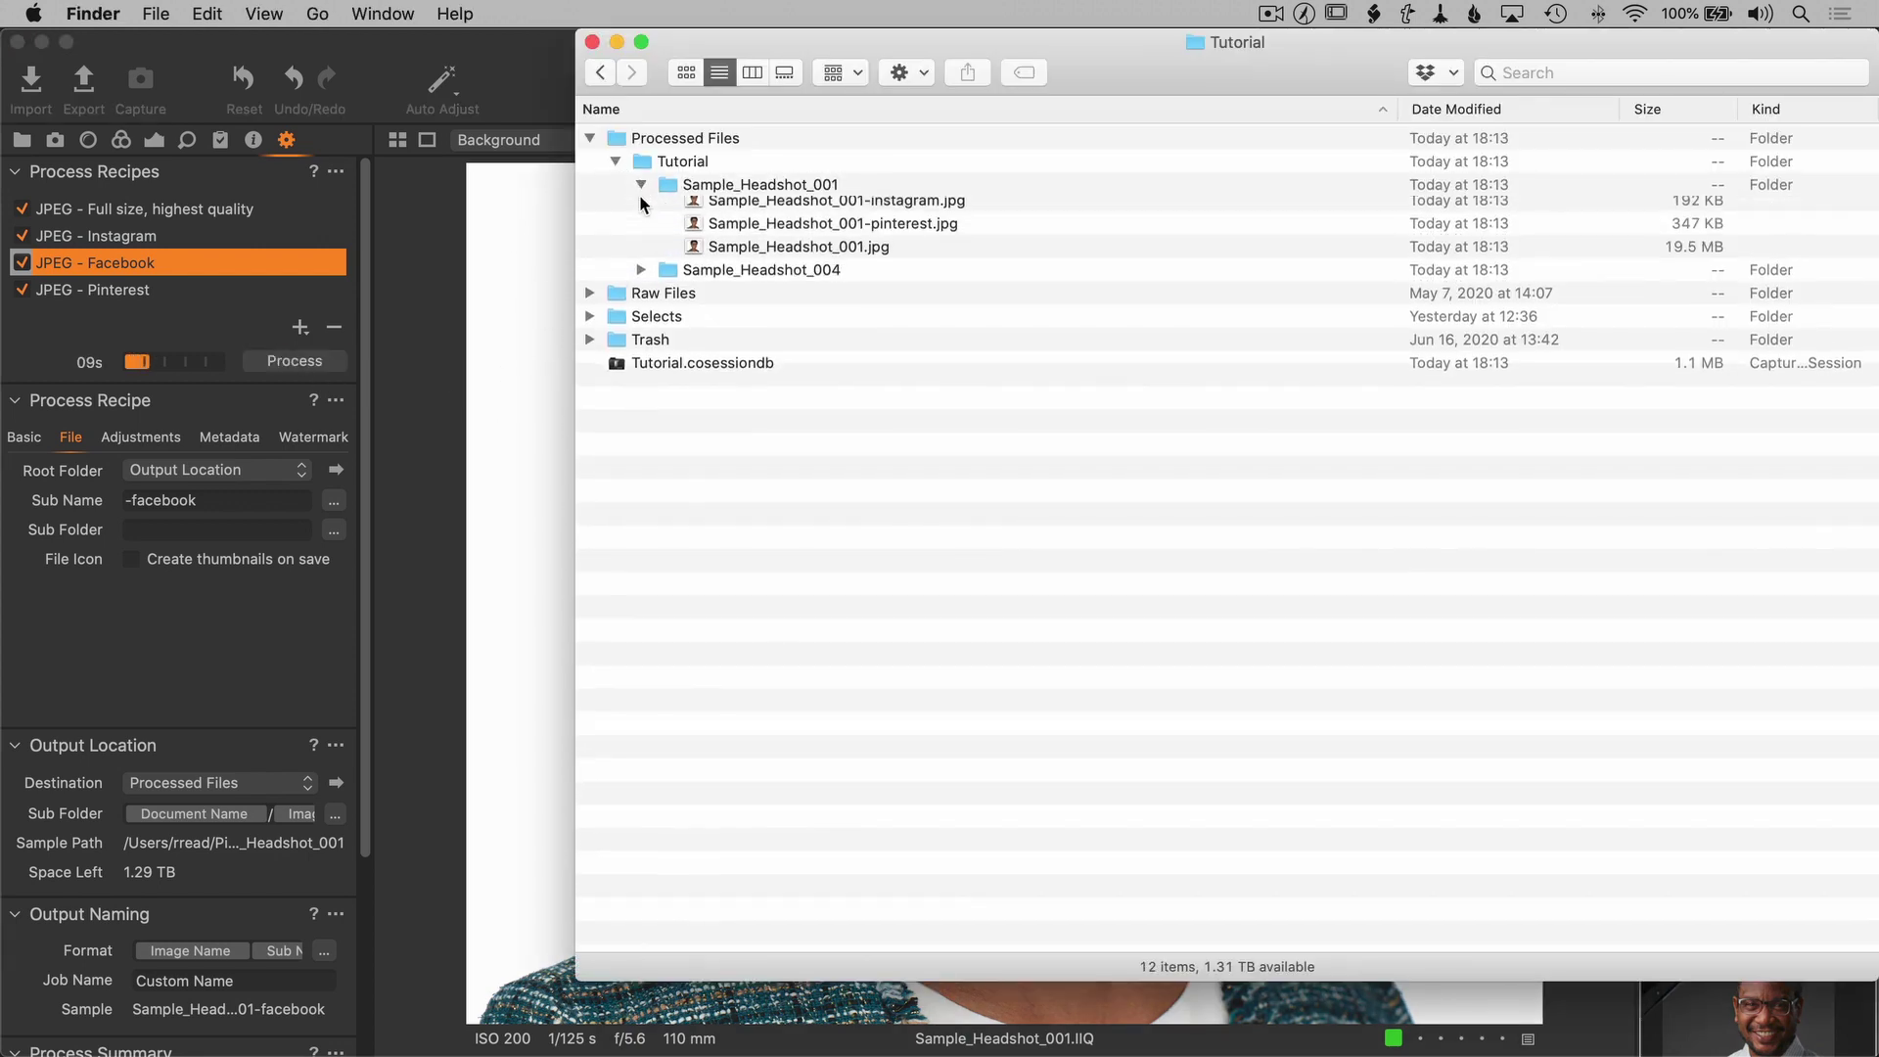
{"action": "left_click", "coordinate": [641, 301]}
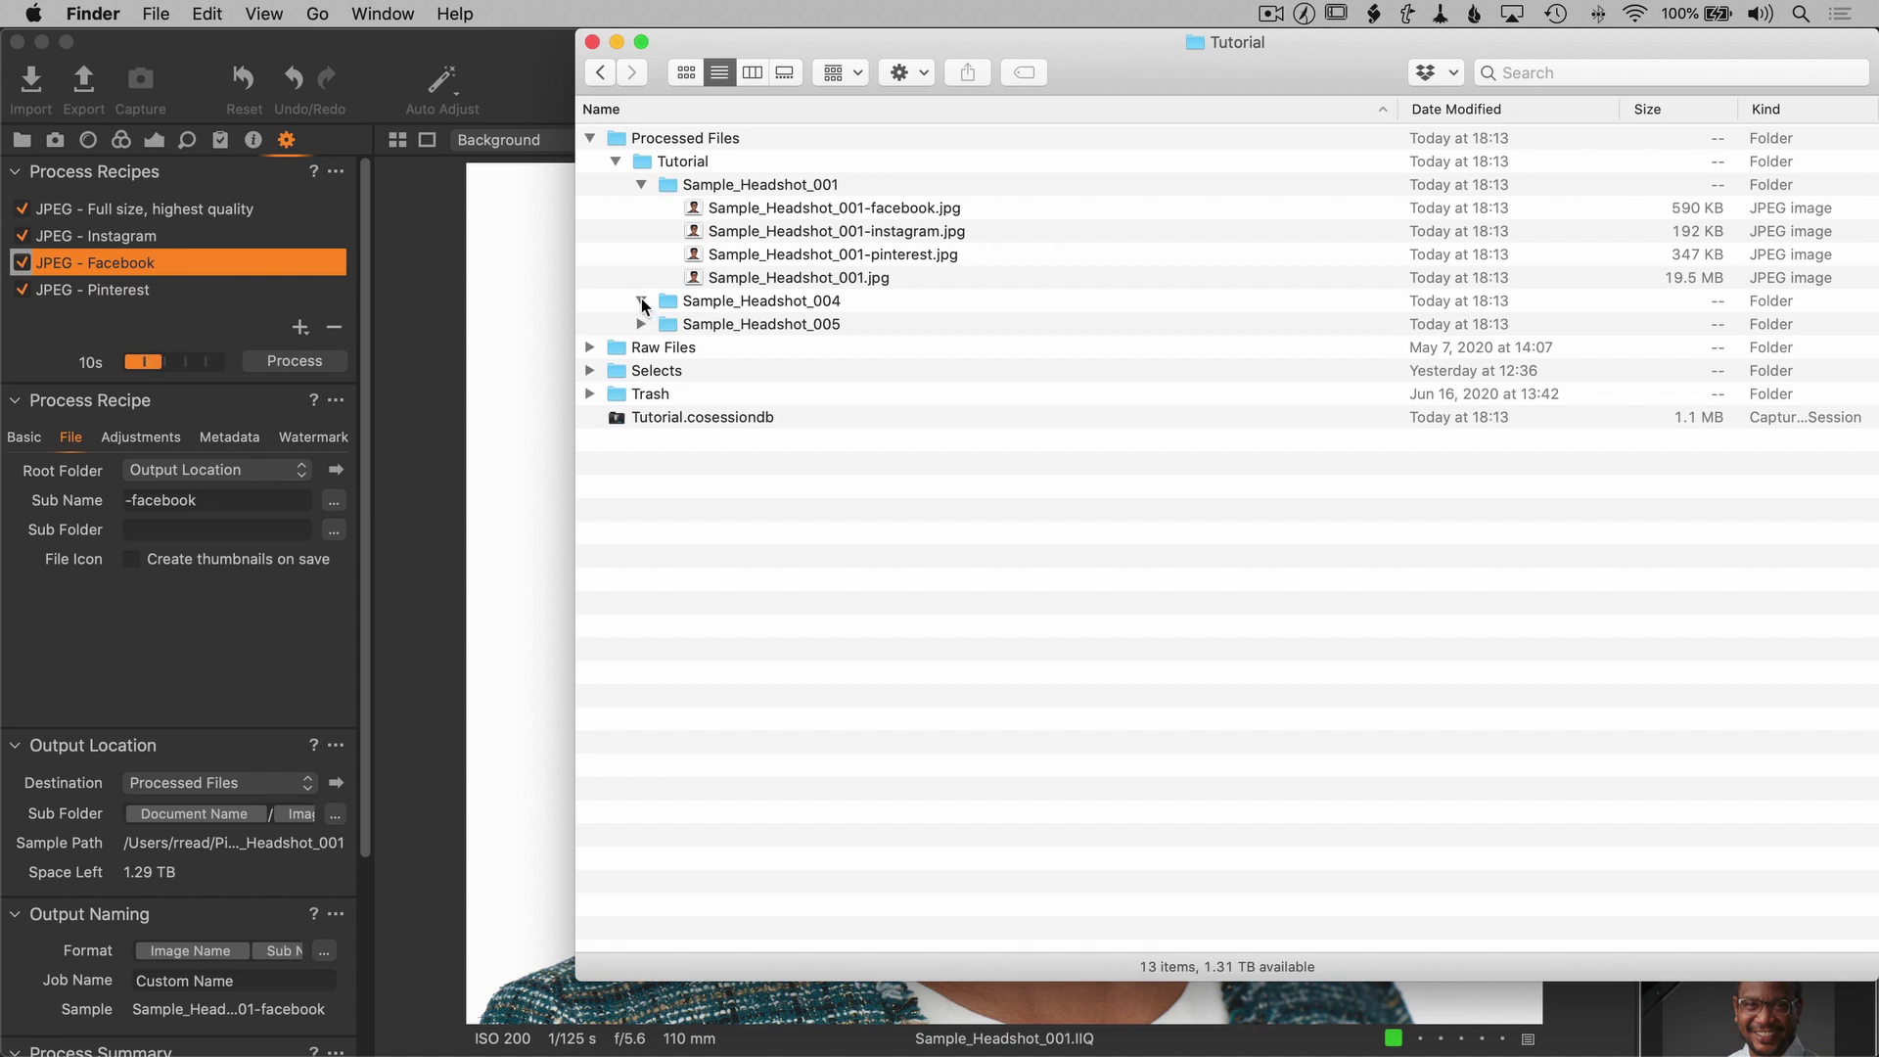
{"action": "left_click", "coordinate": [646, 388]}
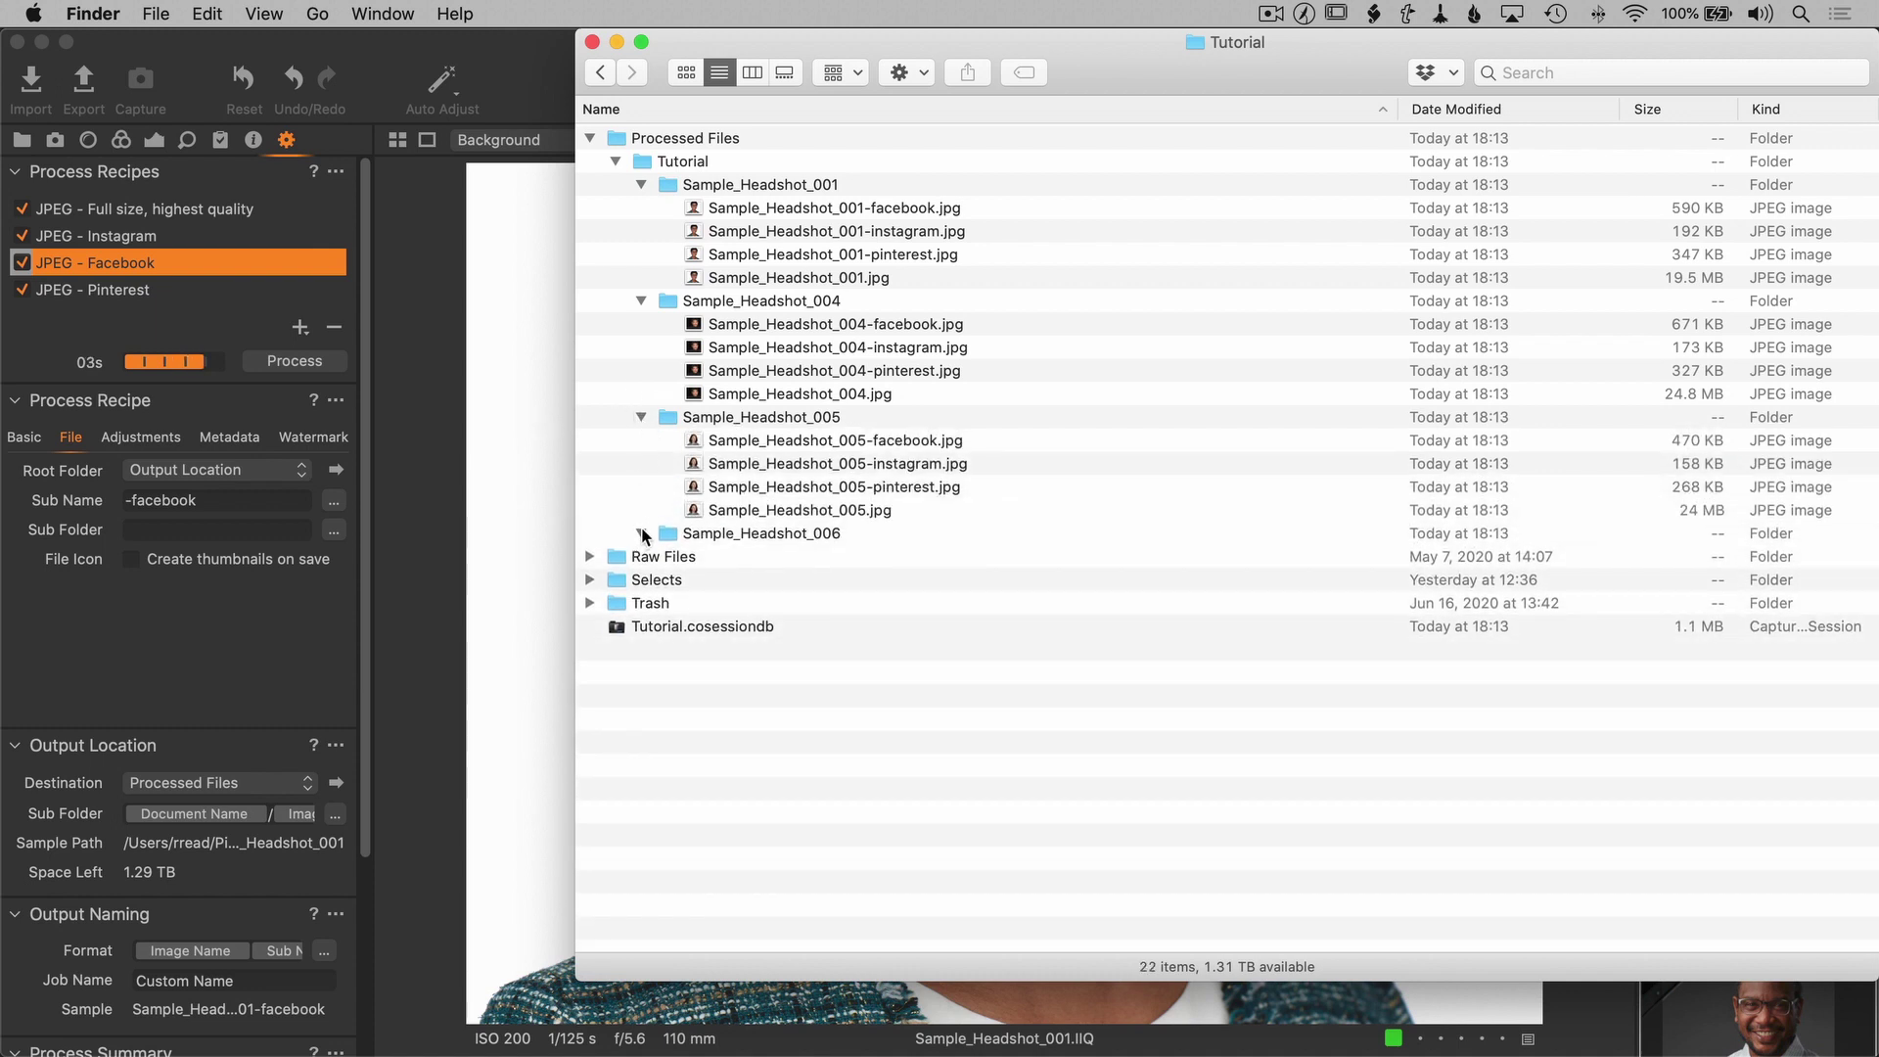
{"action": "left_click", "coordinate": [643, 534]}
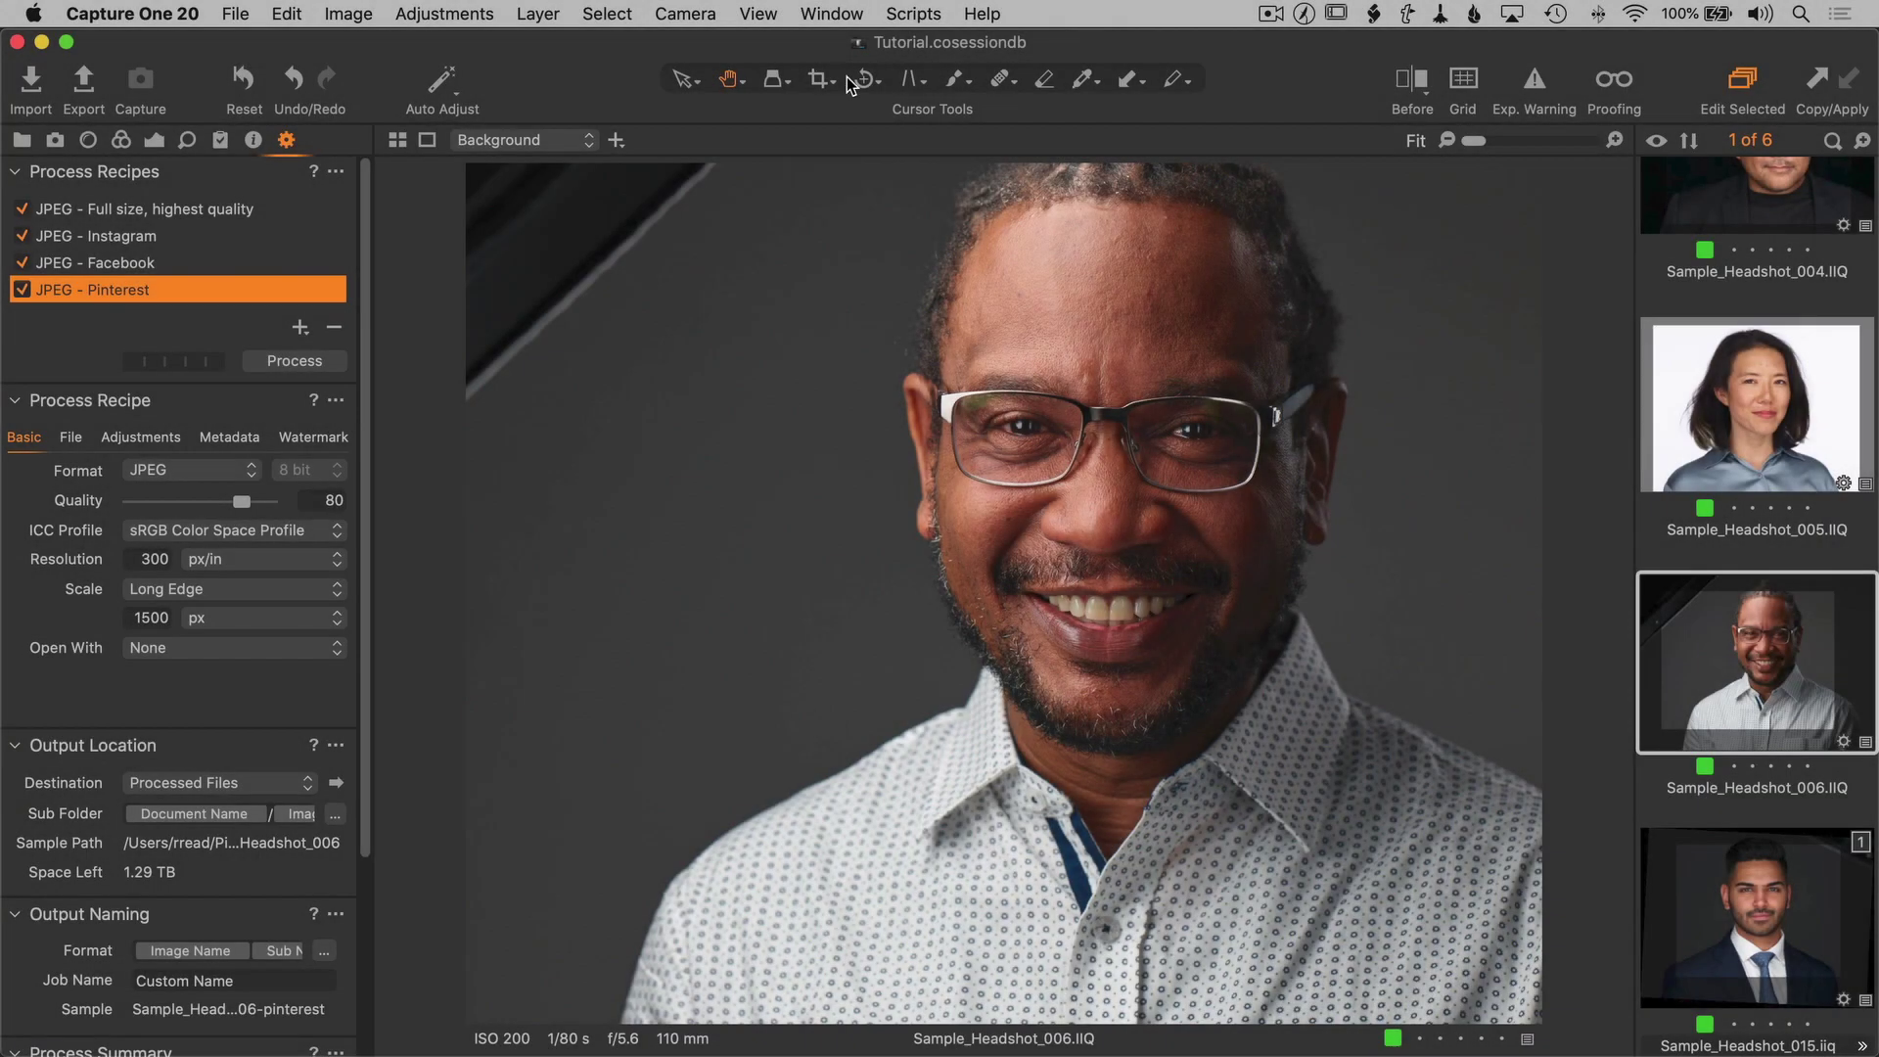
- With the Crop tool active on Sample_Headshot_006, compare the output dimensions of the Pinterest, Facebook, Instagram and full-size recipes
{"action": "left_click", "coordinate": [818, 80]}
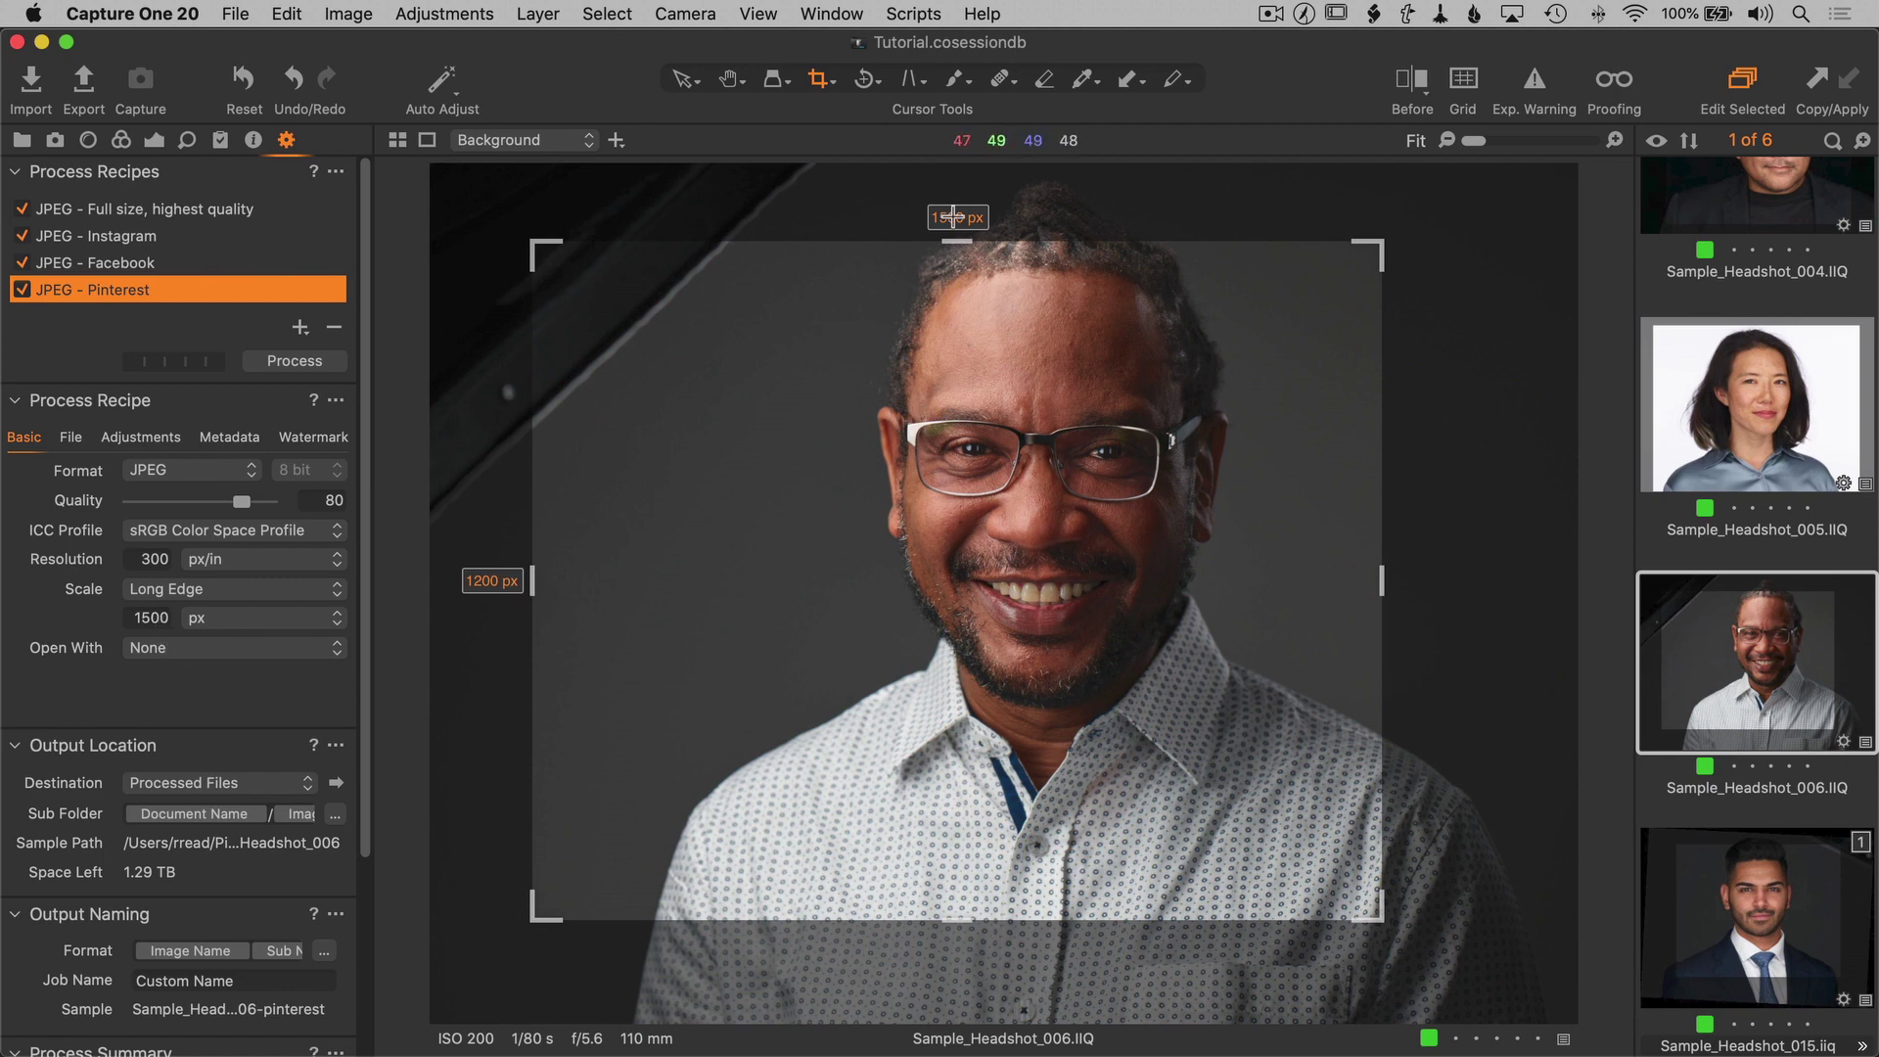
{"action": "left_click", "coordinate": [104, 263]}
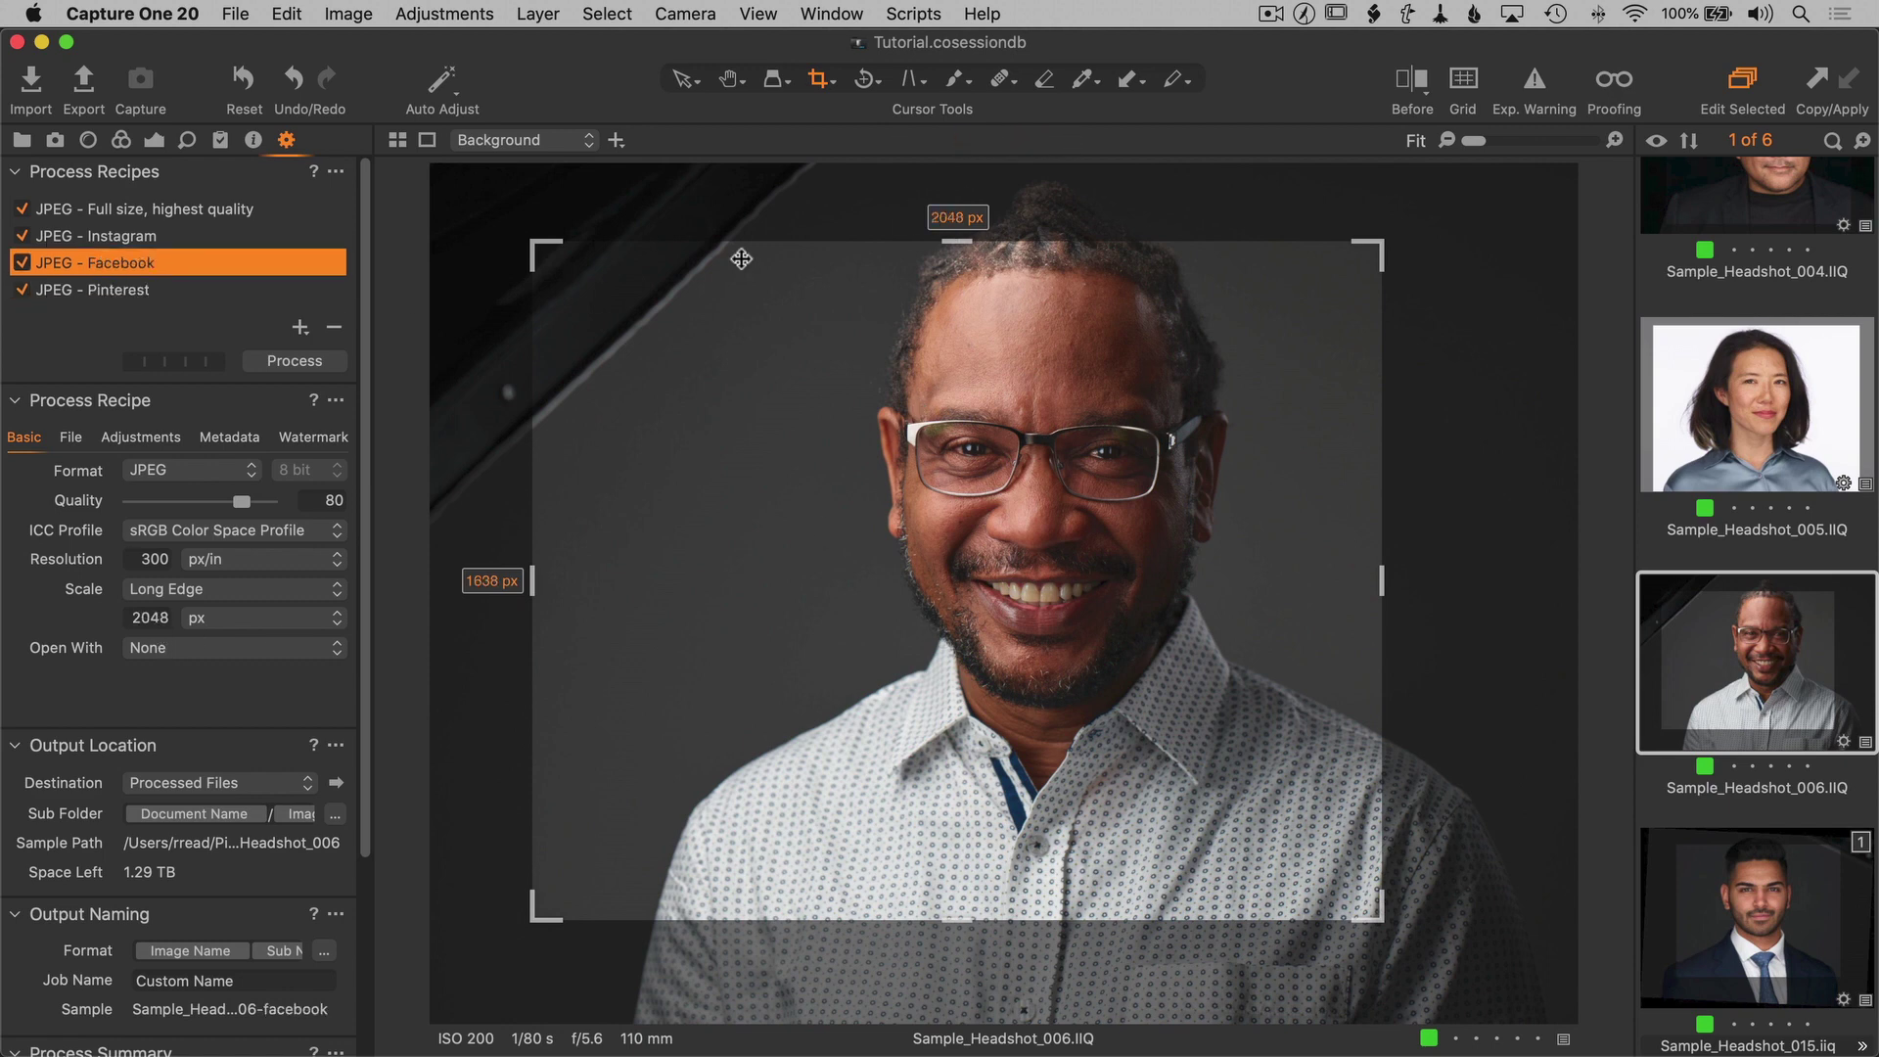
{"action": "left_click", "coordinate": [111, 240]}
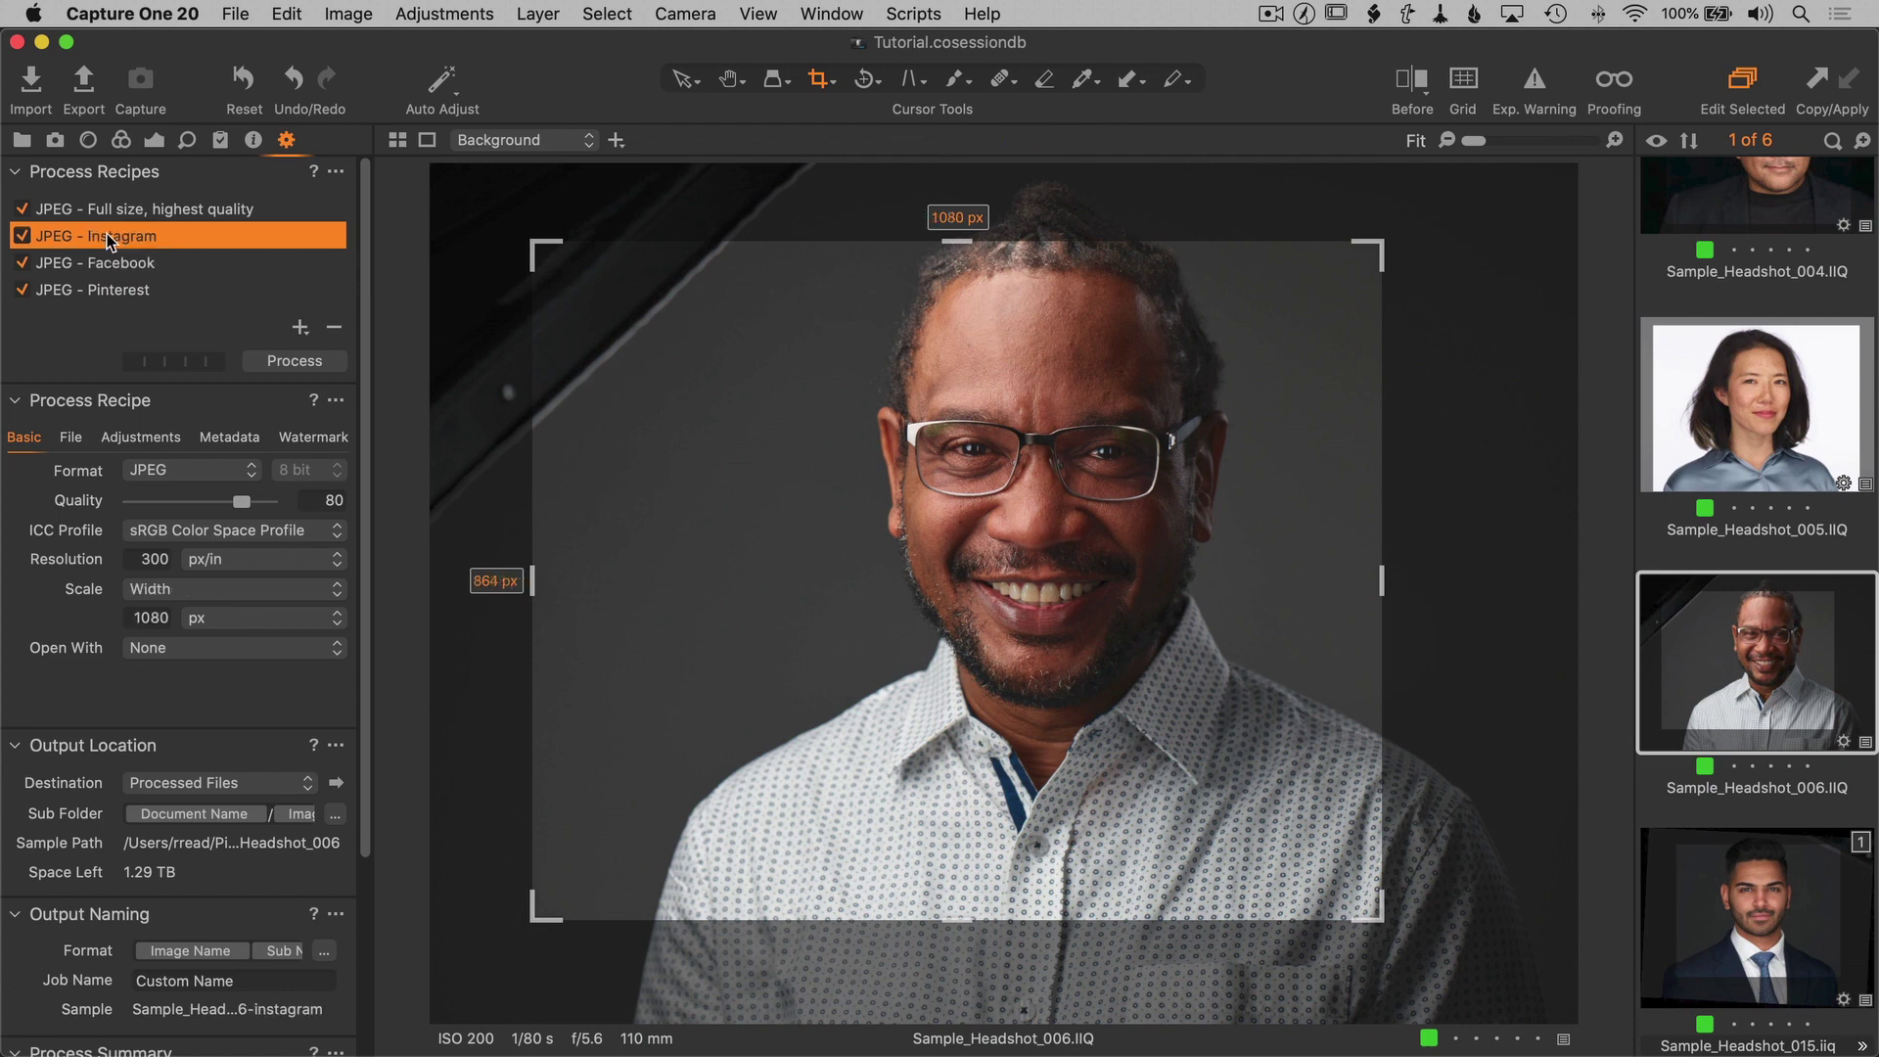
{"action": "left_click", "coordinate": [116, 212]}
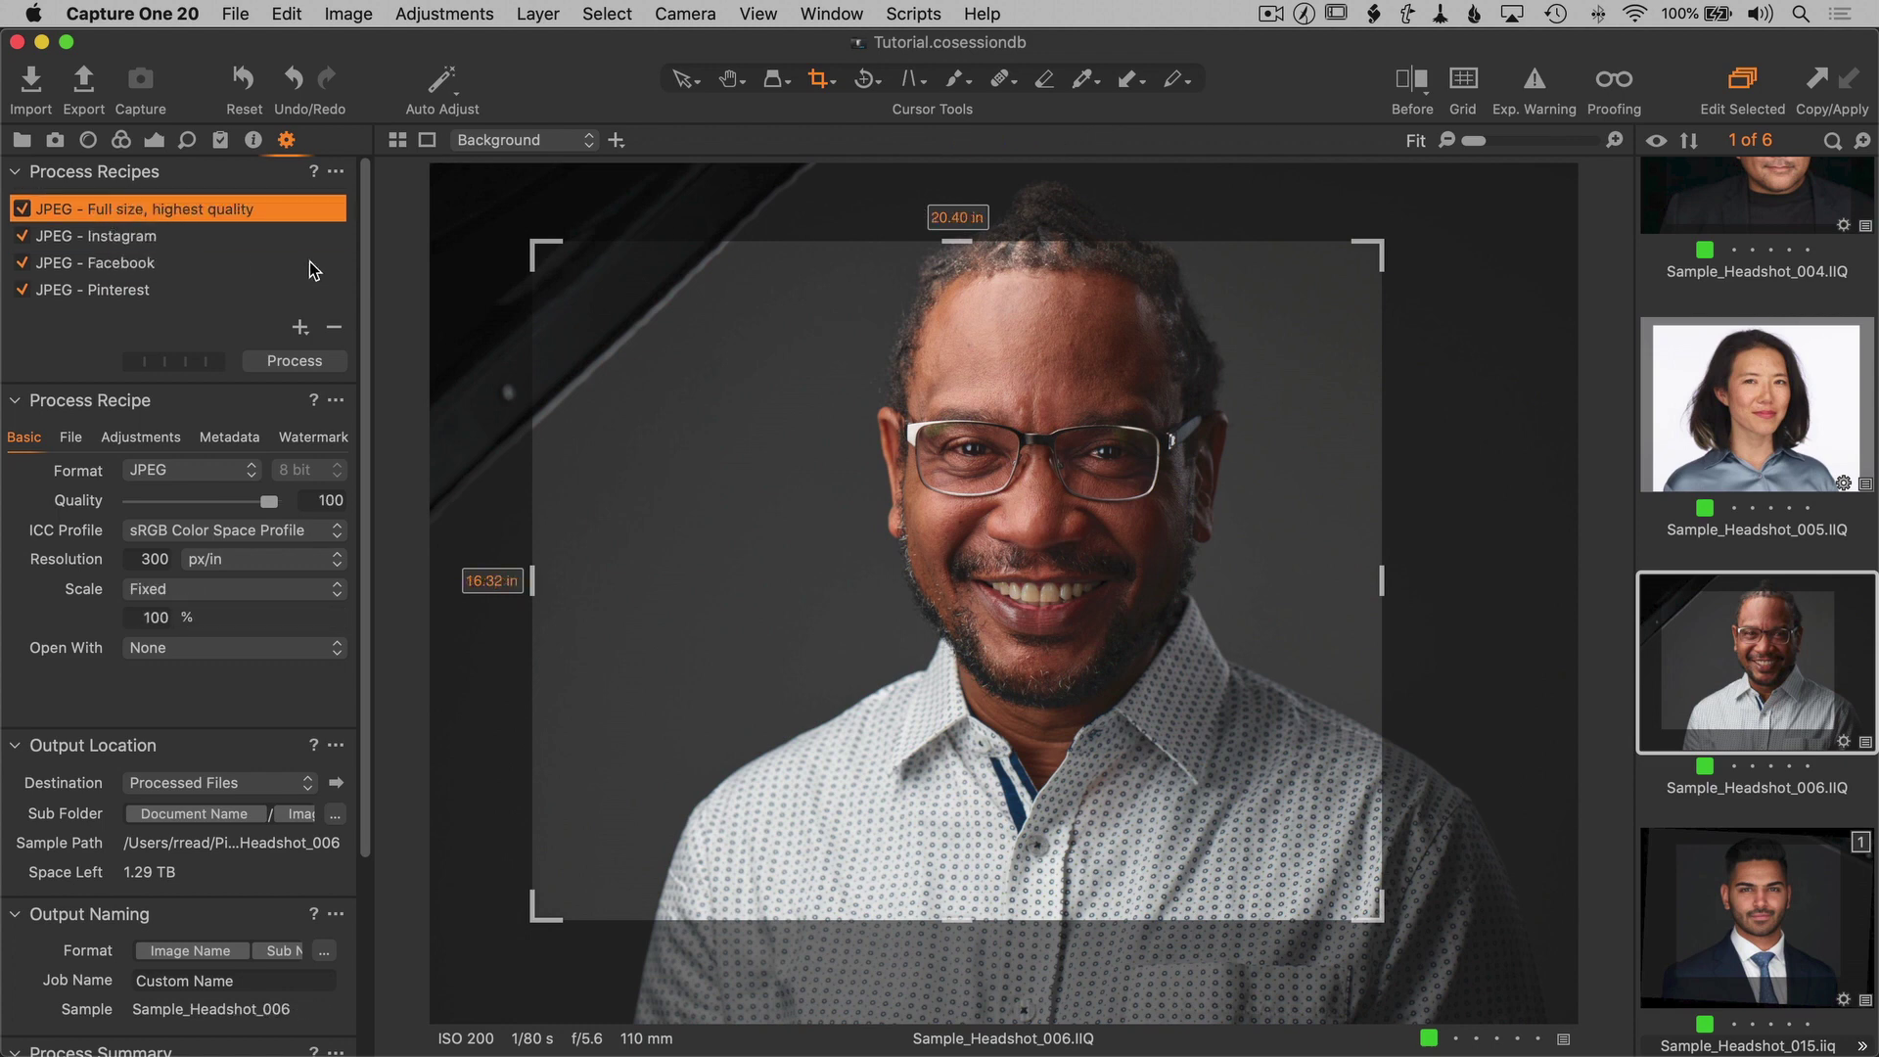
{"action": "left_click", "coordinate": [130, 288]}
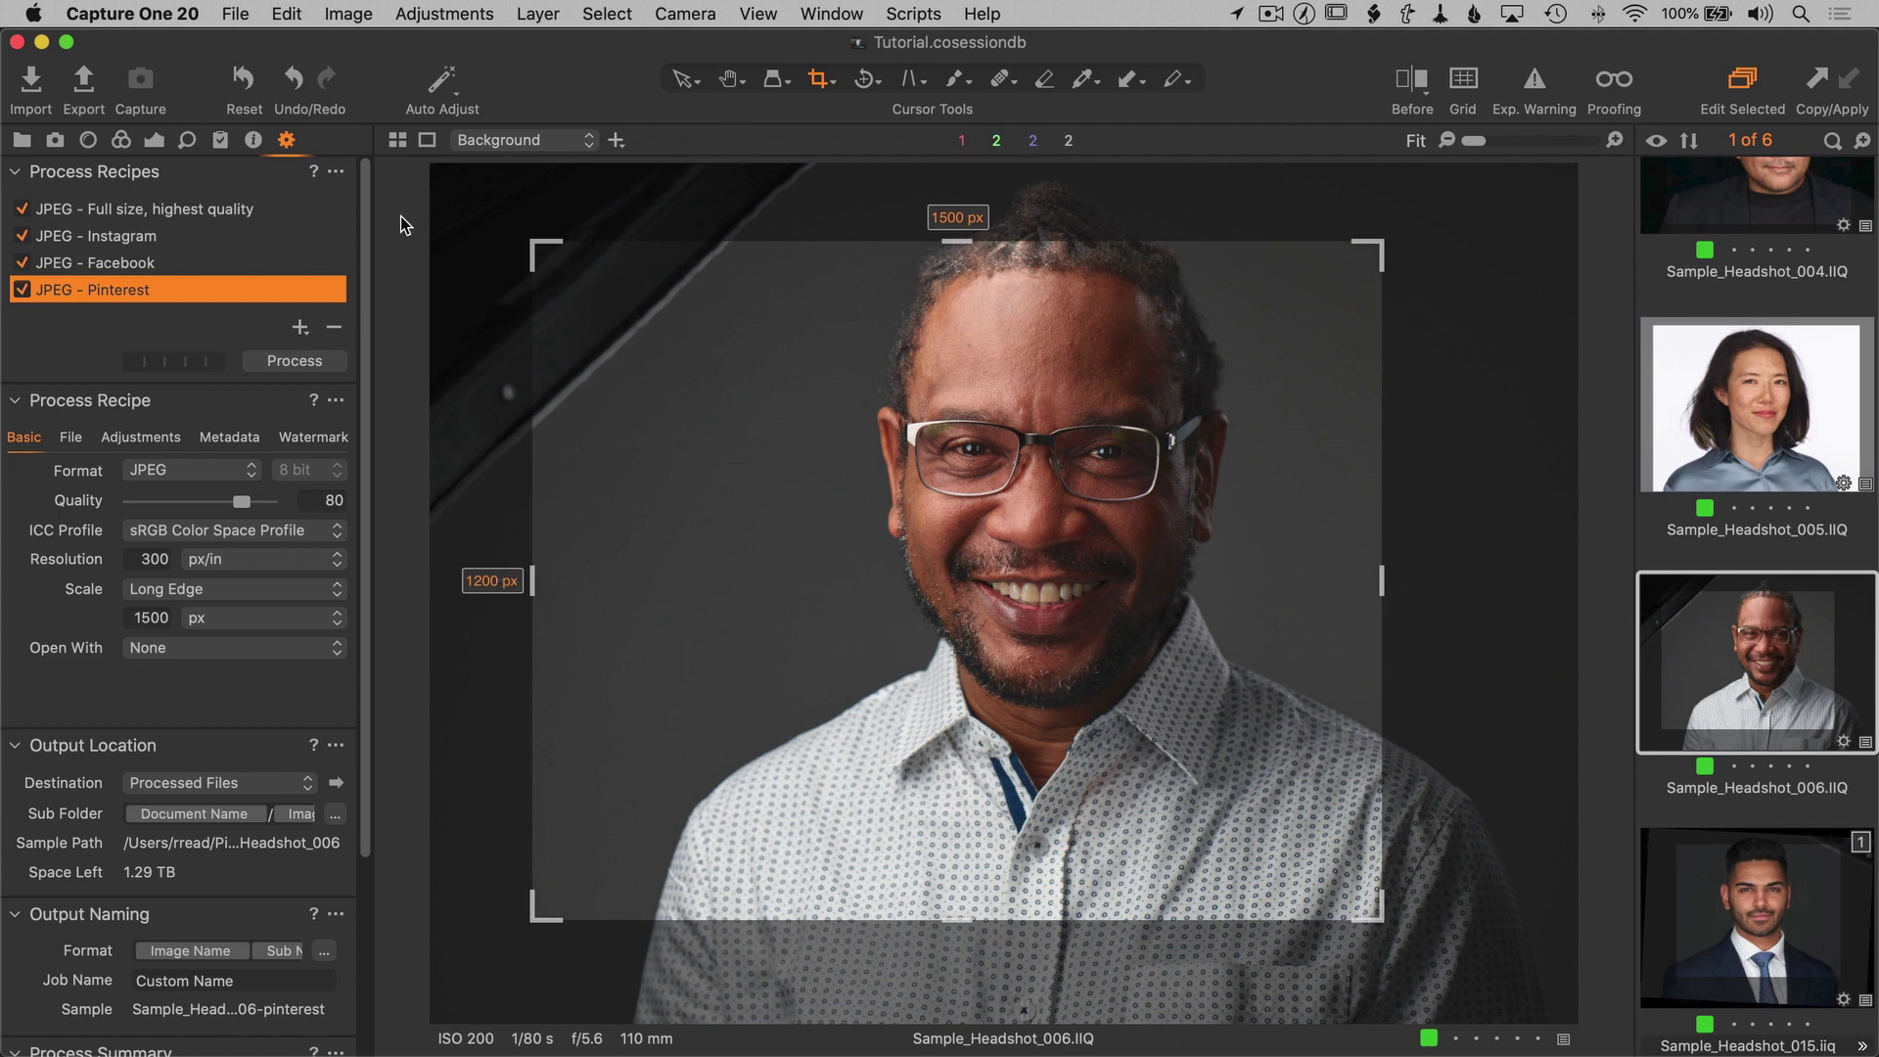
- Duplicate the Pinterest recipe and name the copy "JPEG - Twitter"
{"action": "left_click", "coordinate": [336, 174]}
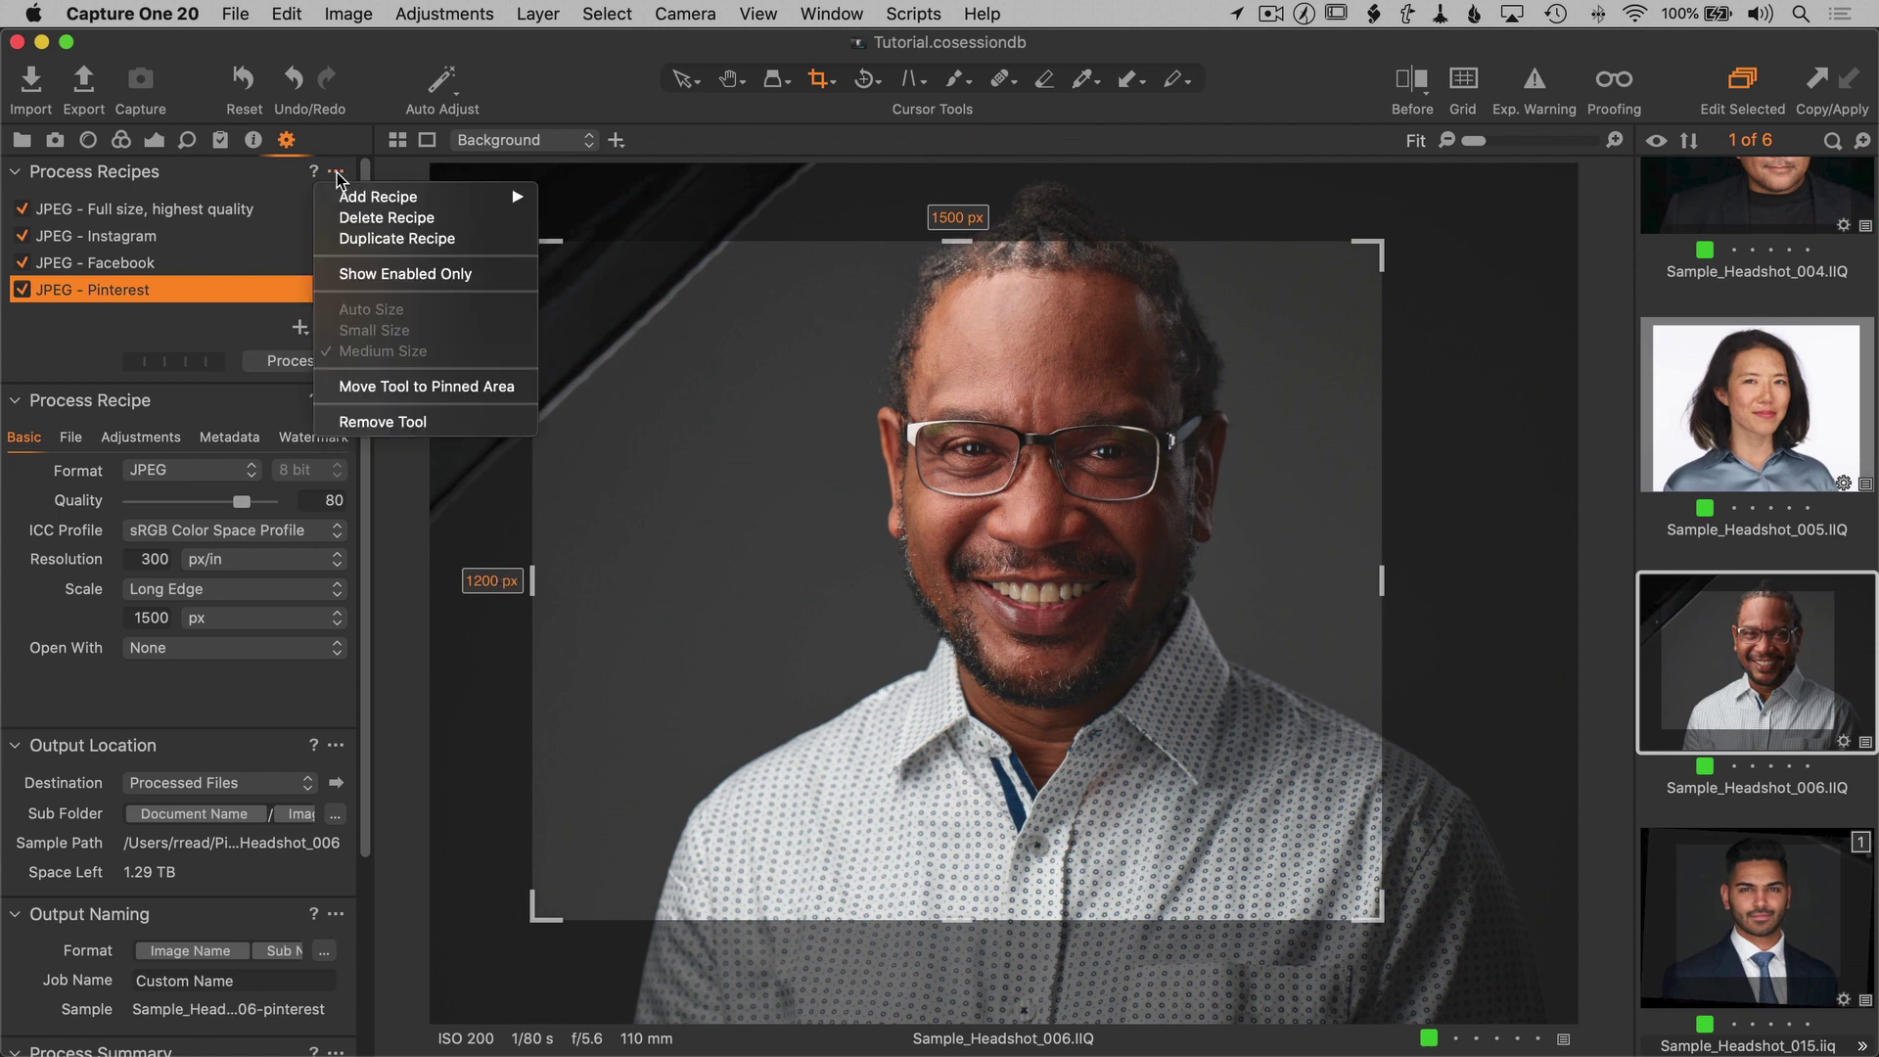
{"action": "left_click", "coordinate": [342, 239]}
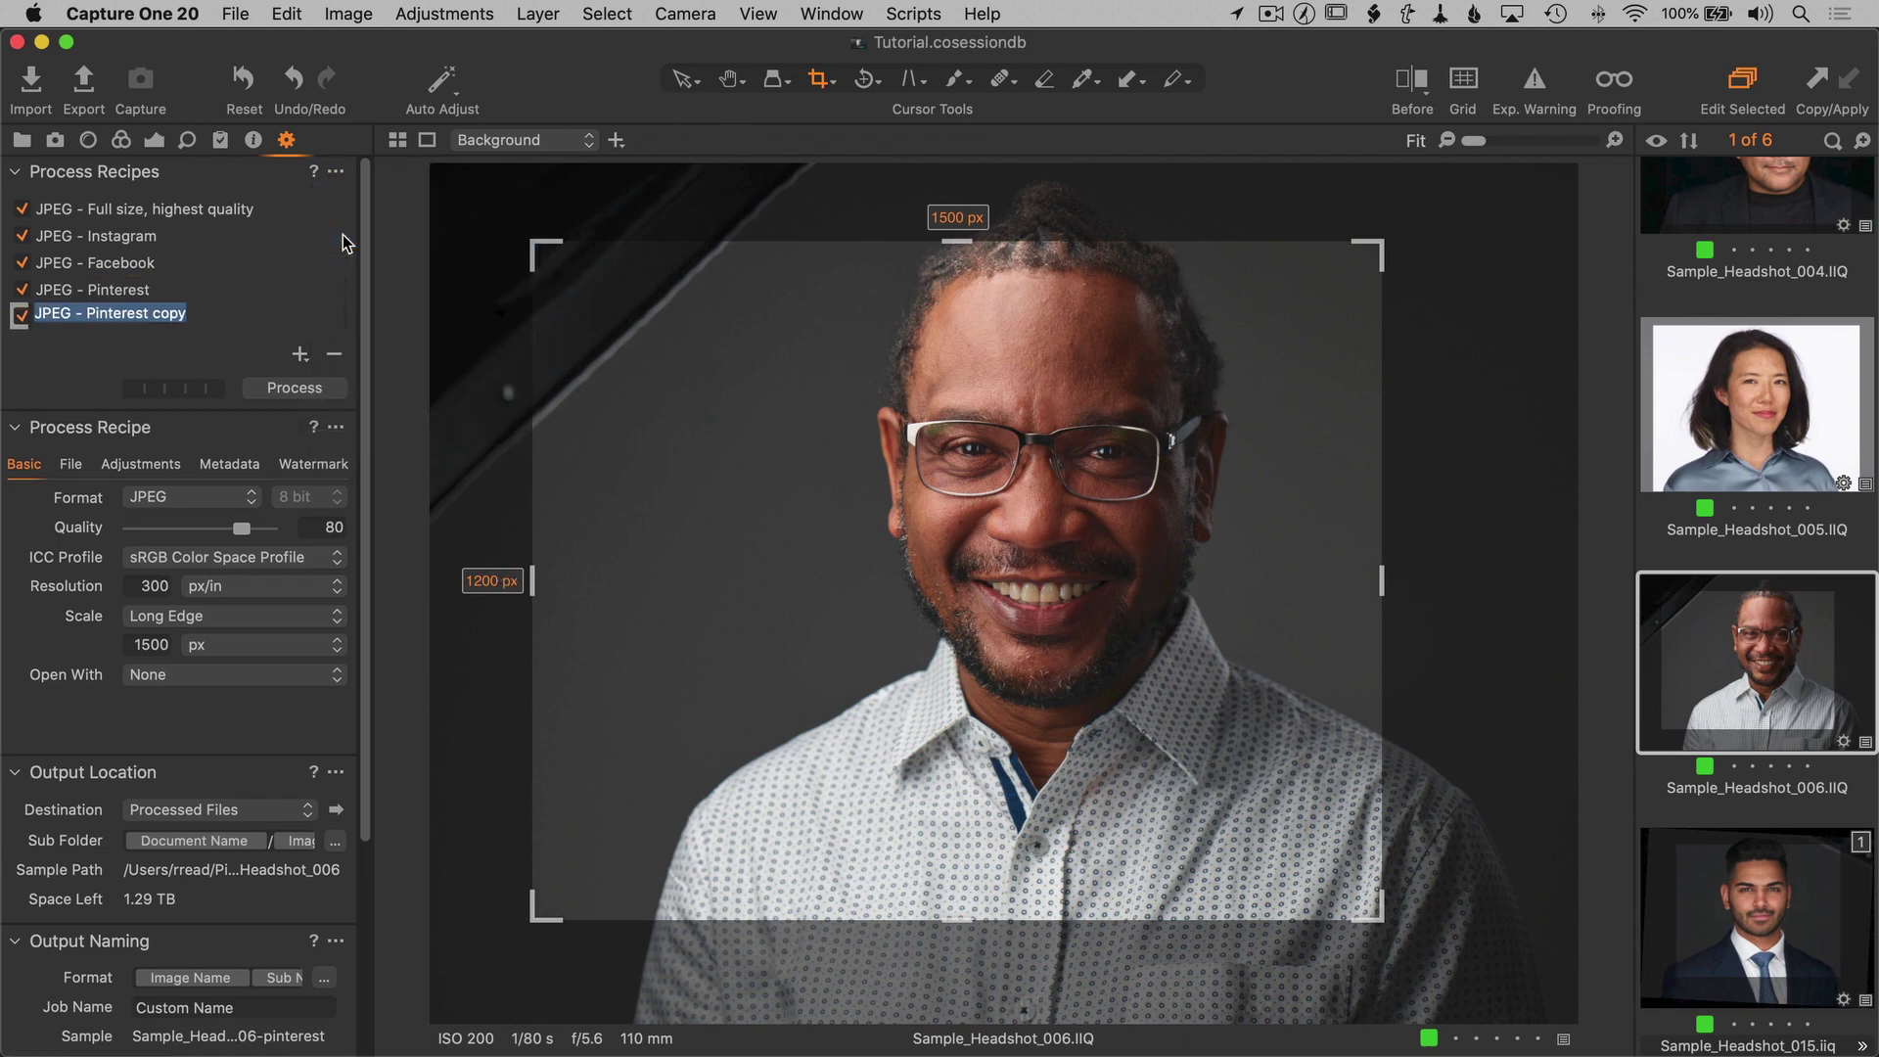
{"action": "left_click", "coordinate": [85, 311]}
{"action": "left_click_drag", "start_coordinate": [85, 312], "coordinate": [226, 311]}
{"action": "type", "text": "Twitter"}
{"action": "key", "text": "Return"}
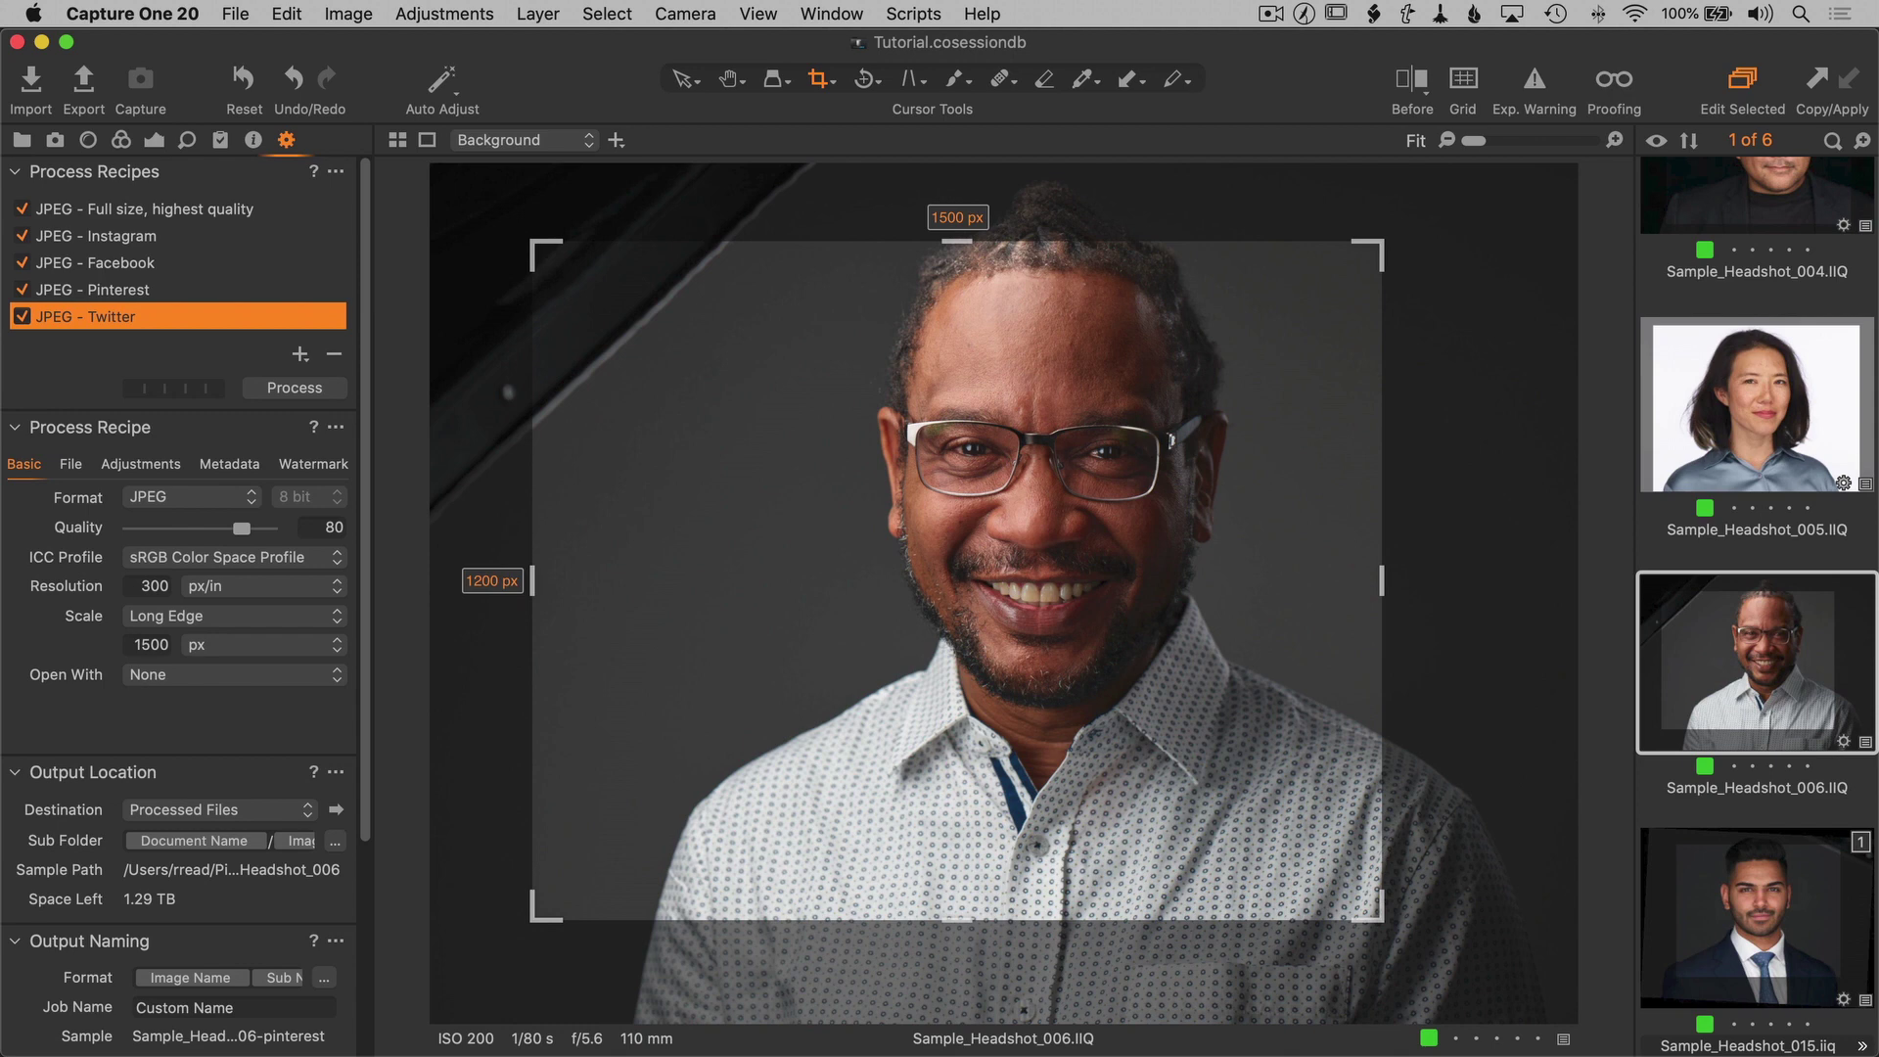
- Set the Twitter recipe's scale to Dimensions in pixels, 1200 x 628 px
{"action": "left_click", "coordinate": [223, 618]}
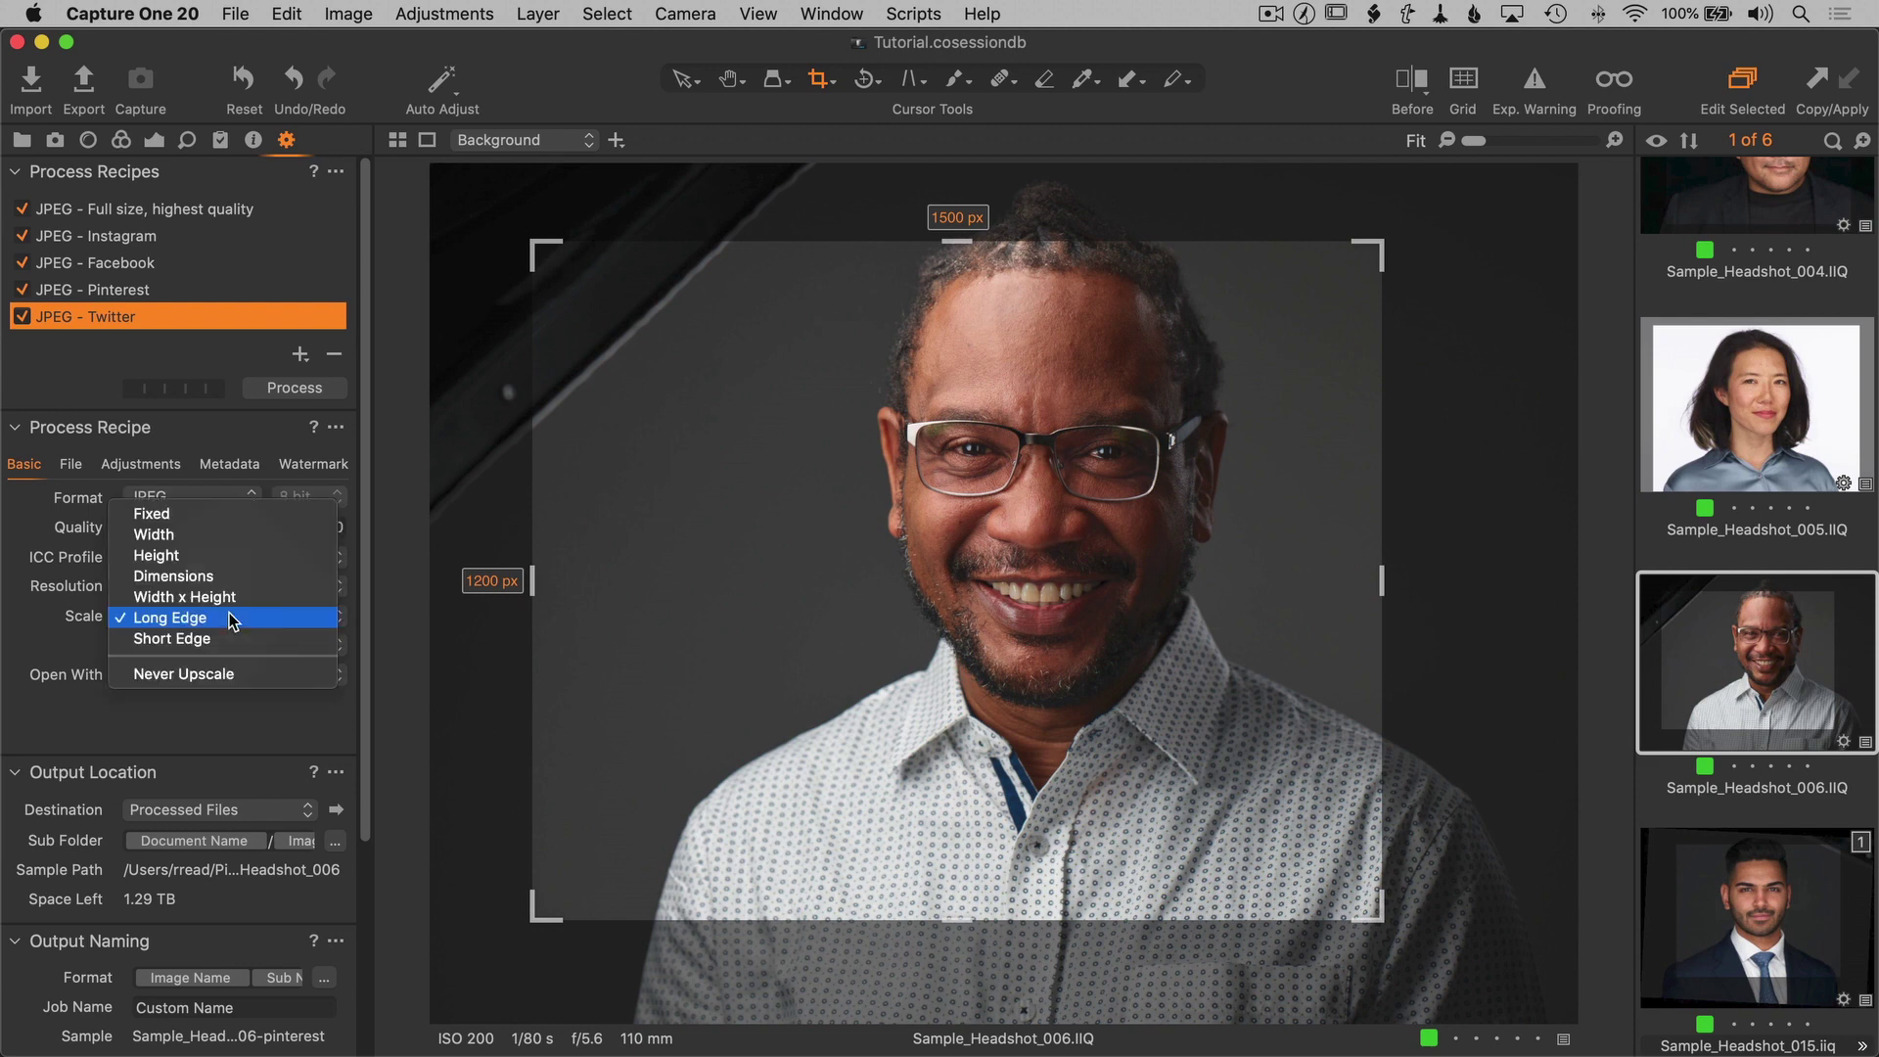
{"action": "left_click", "coordinate": [242, 580]}
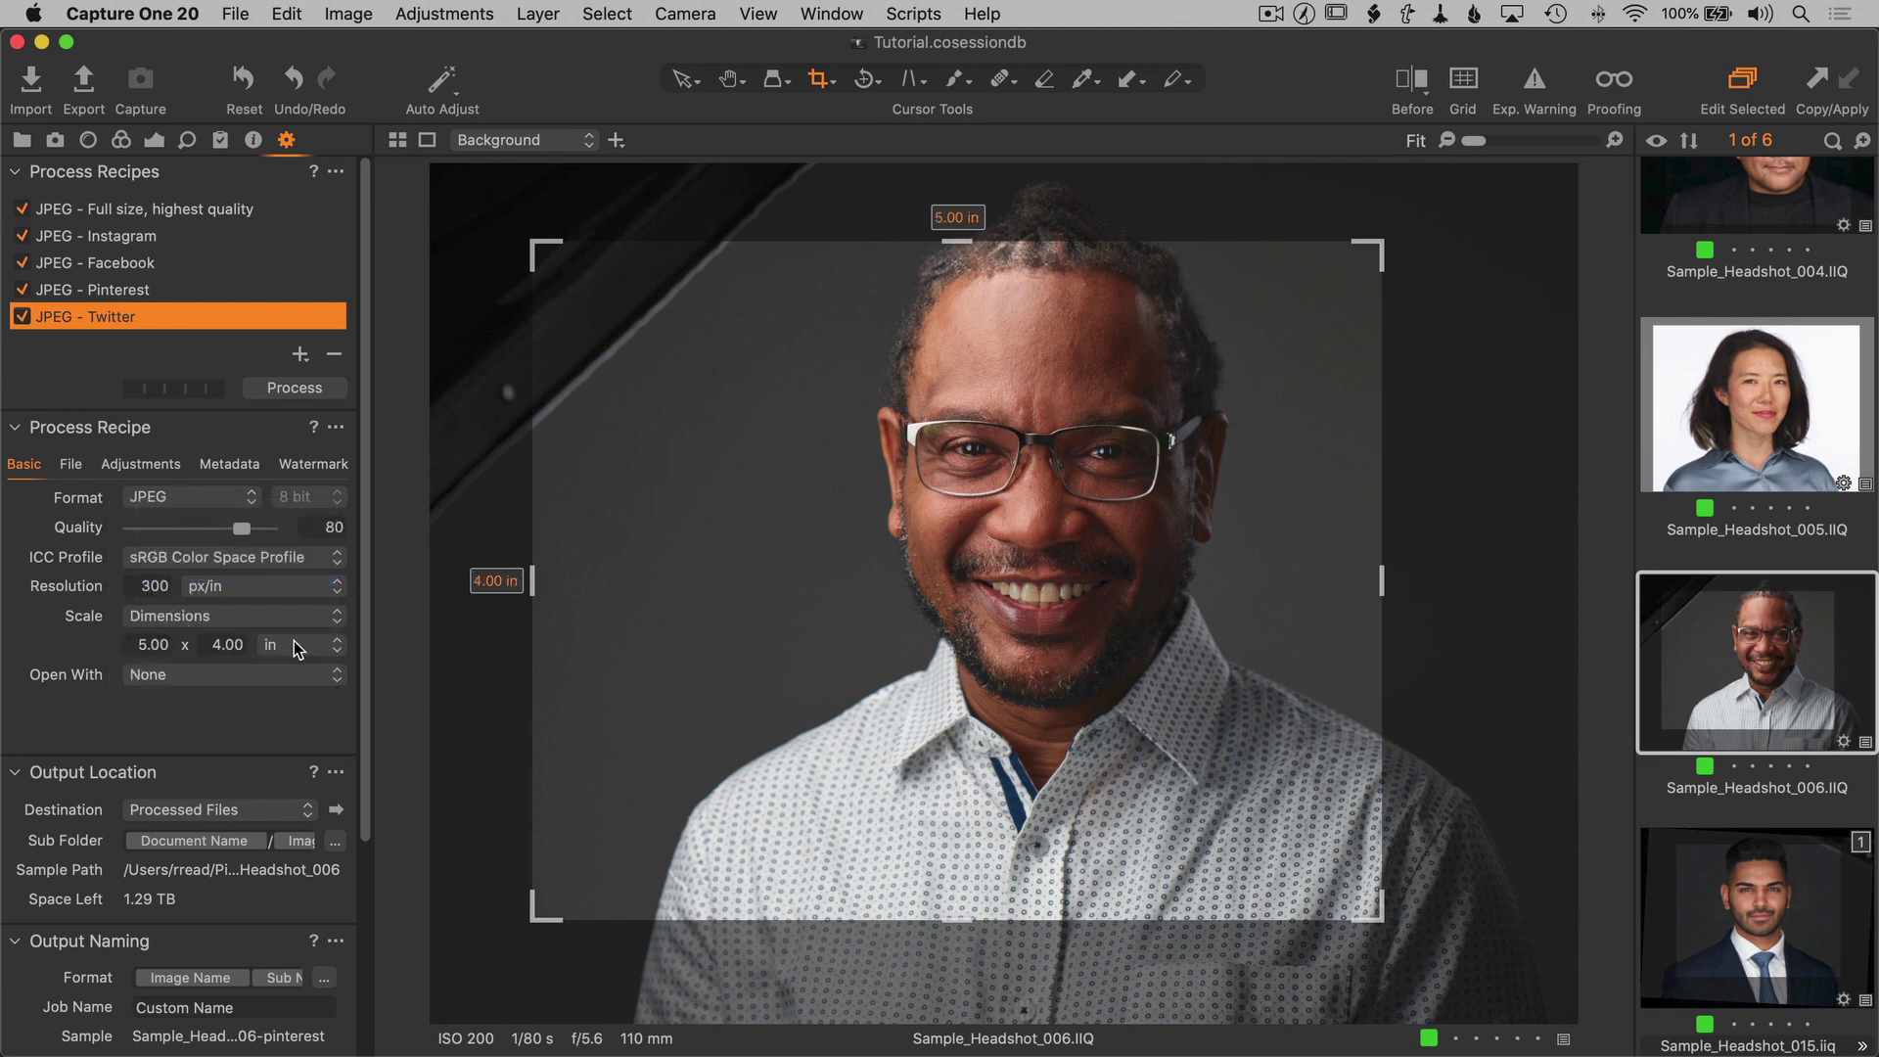
{"action": "left_click", "coordinate": [296, 646]}
{"action": "left_click", "coordinate": [277, 628]}
{"action": "double_click", "coordinate": [149, 644]}
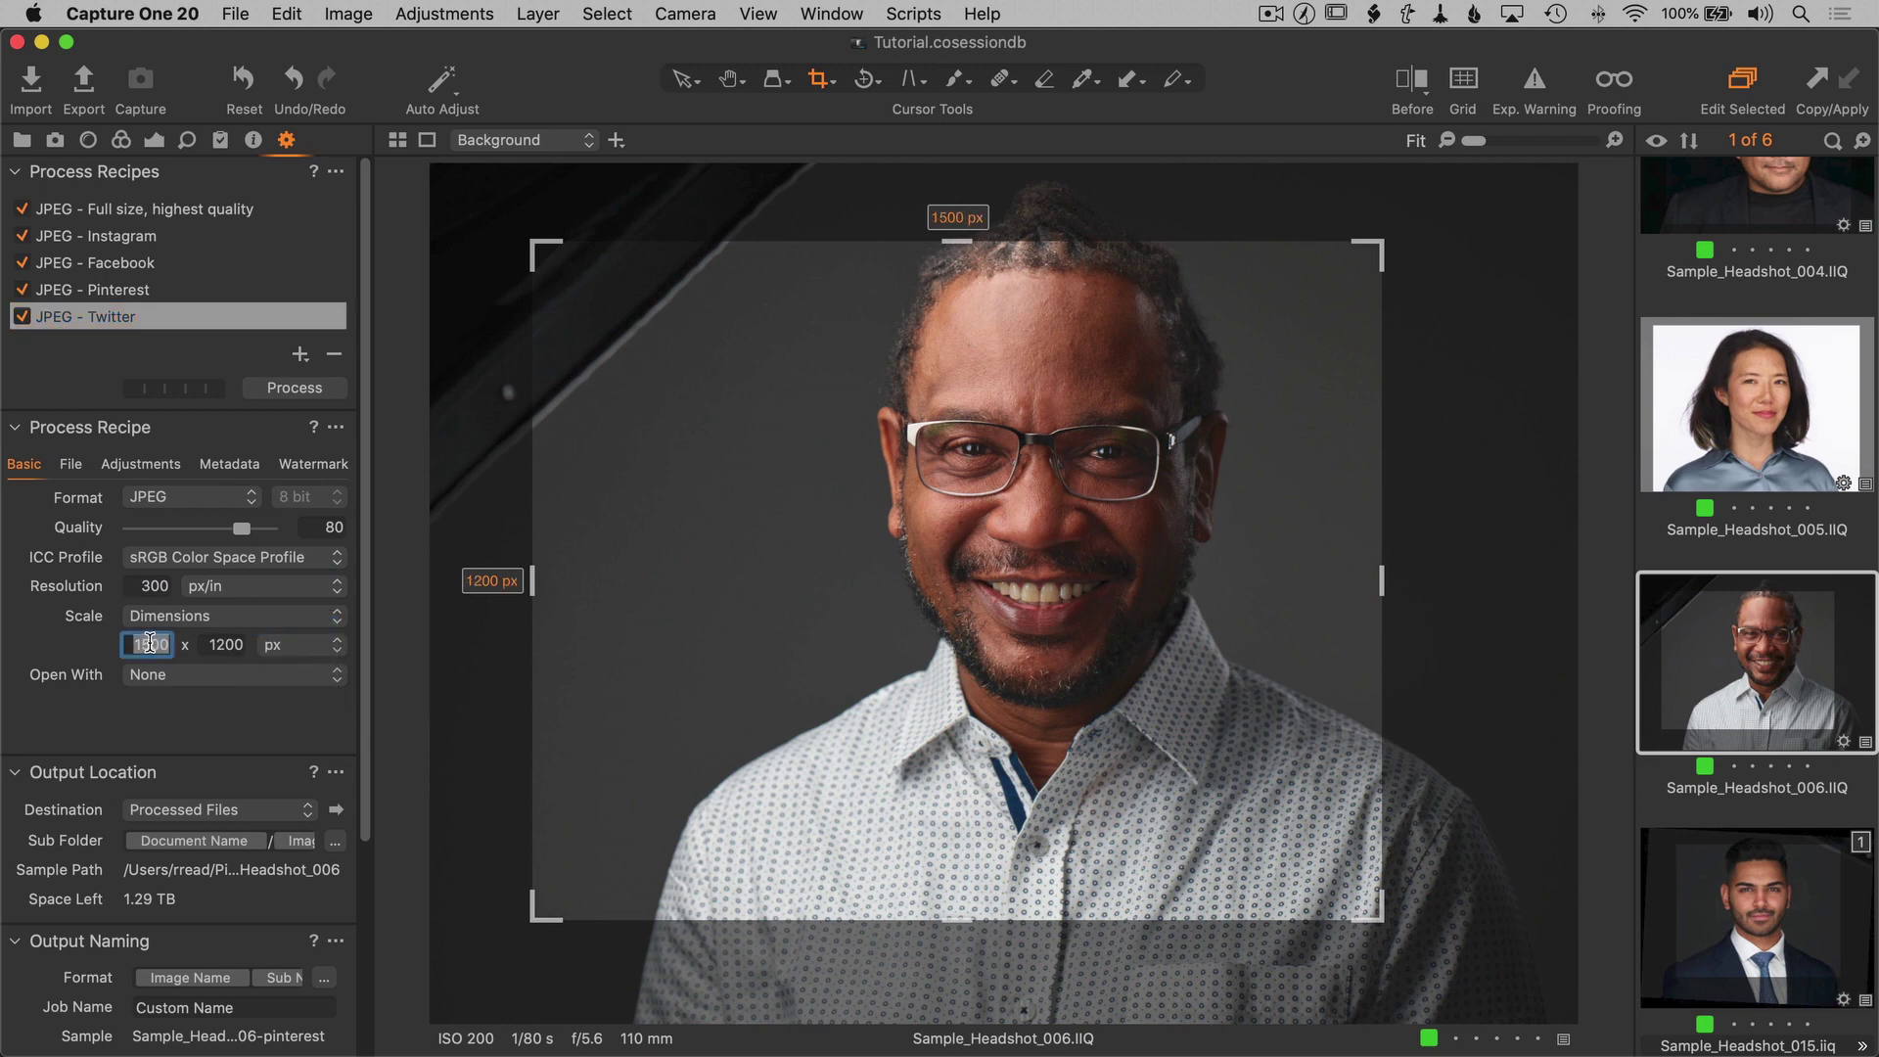
{"action": "type", "text": "1200"}
{"action": "key", "text": "Tab"}
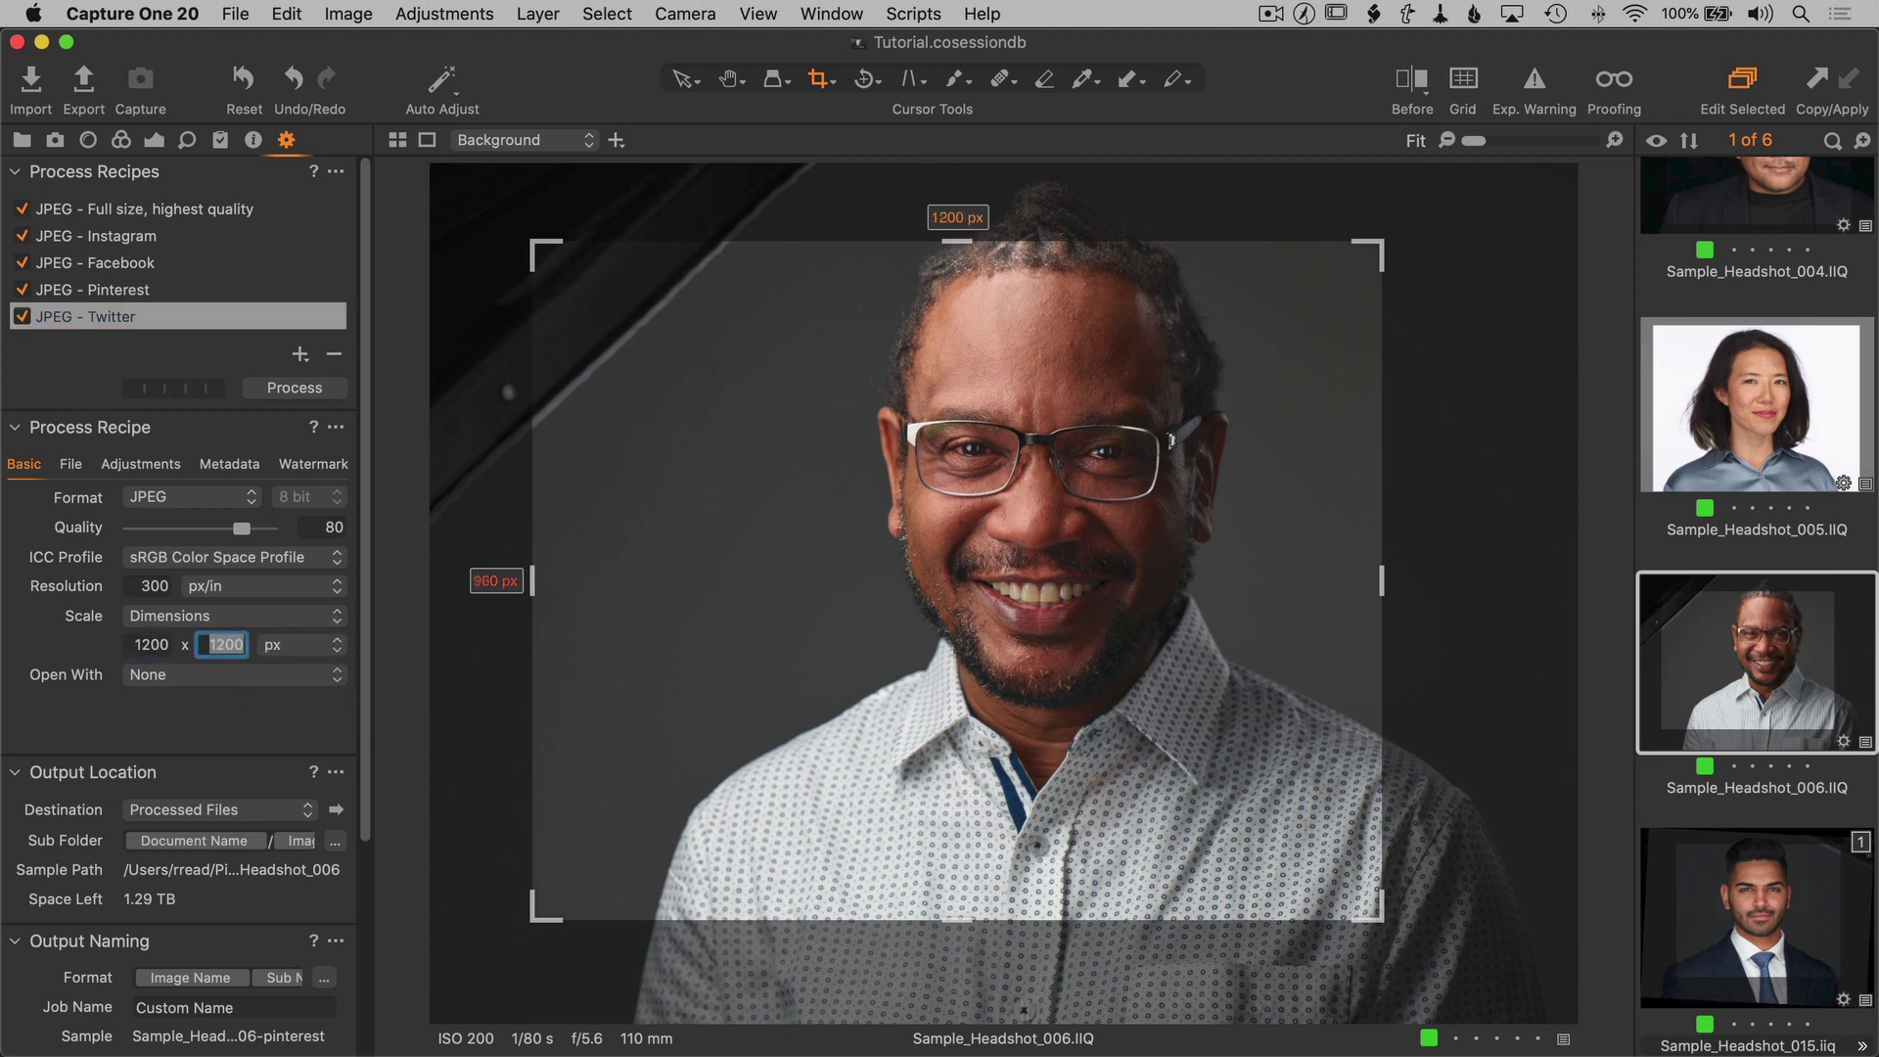
{"action": "type", "text": "628"}
{"action": "key", "text": "Return"}
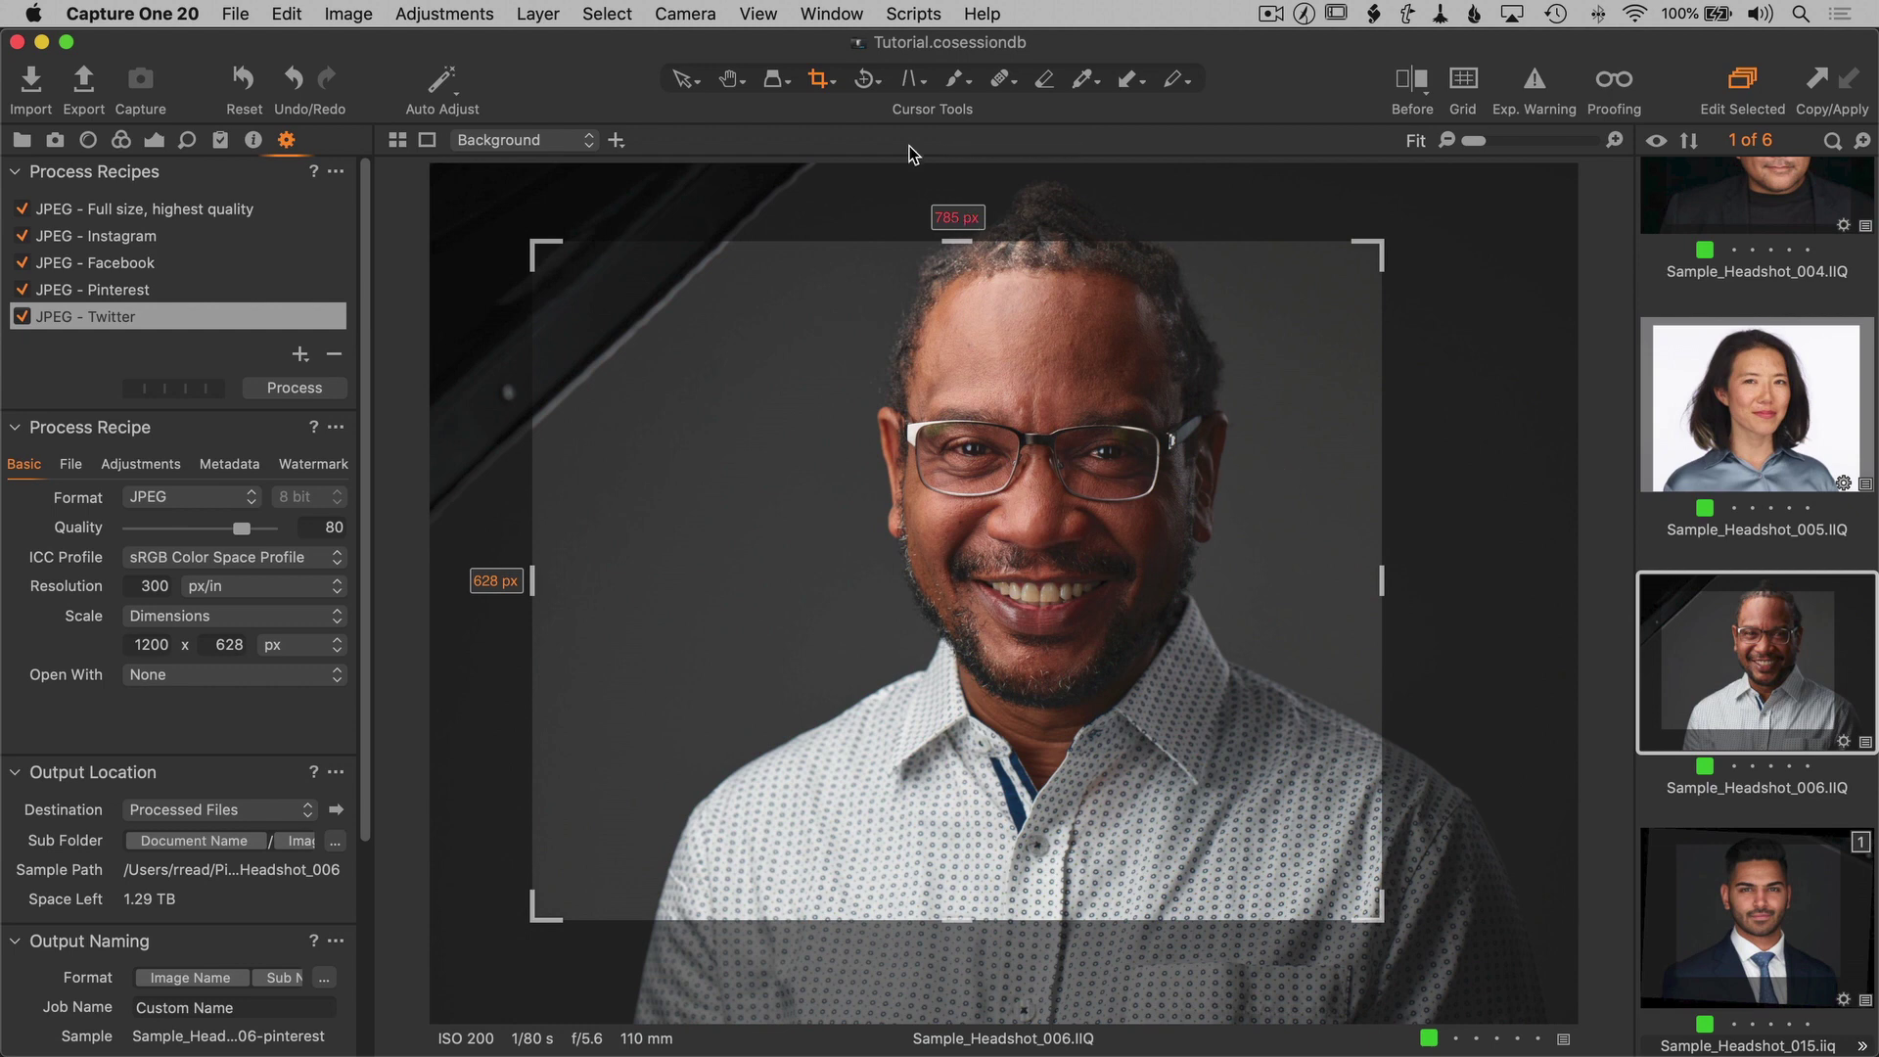
- Recrop Sample_Headshot_006 with the Output aspect ratio to a wide 1200 x 628 px frame around the man's face and shoulders, and leave the Crop tool
{"action": "key", "text": "super+z"}
{"action": "left_click", "coordinate": [833, 82]}
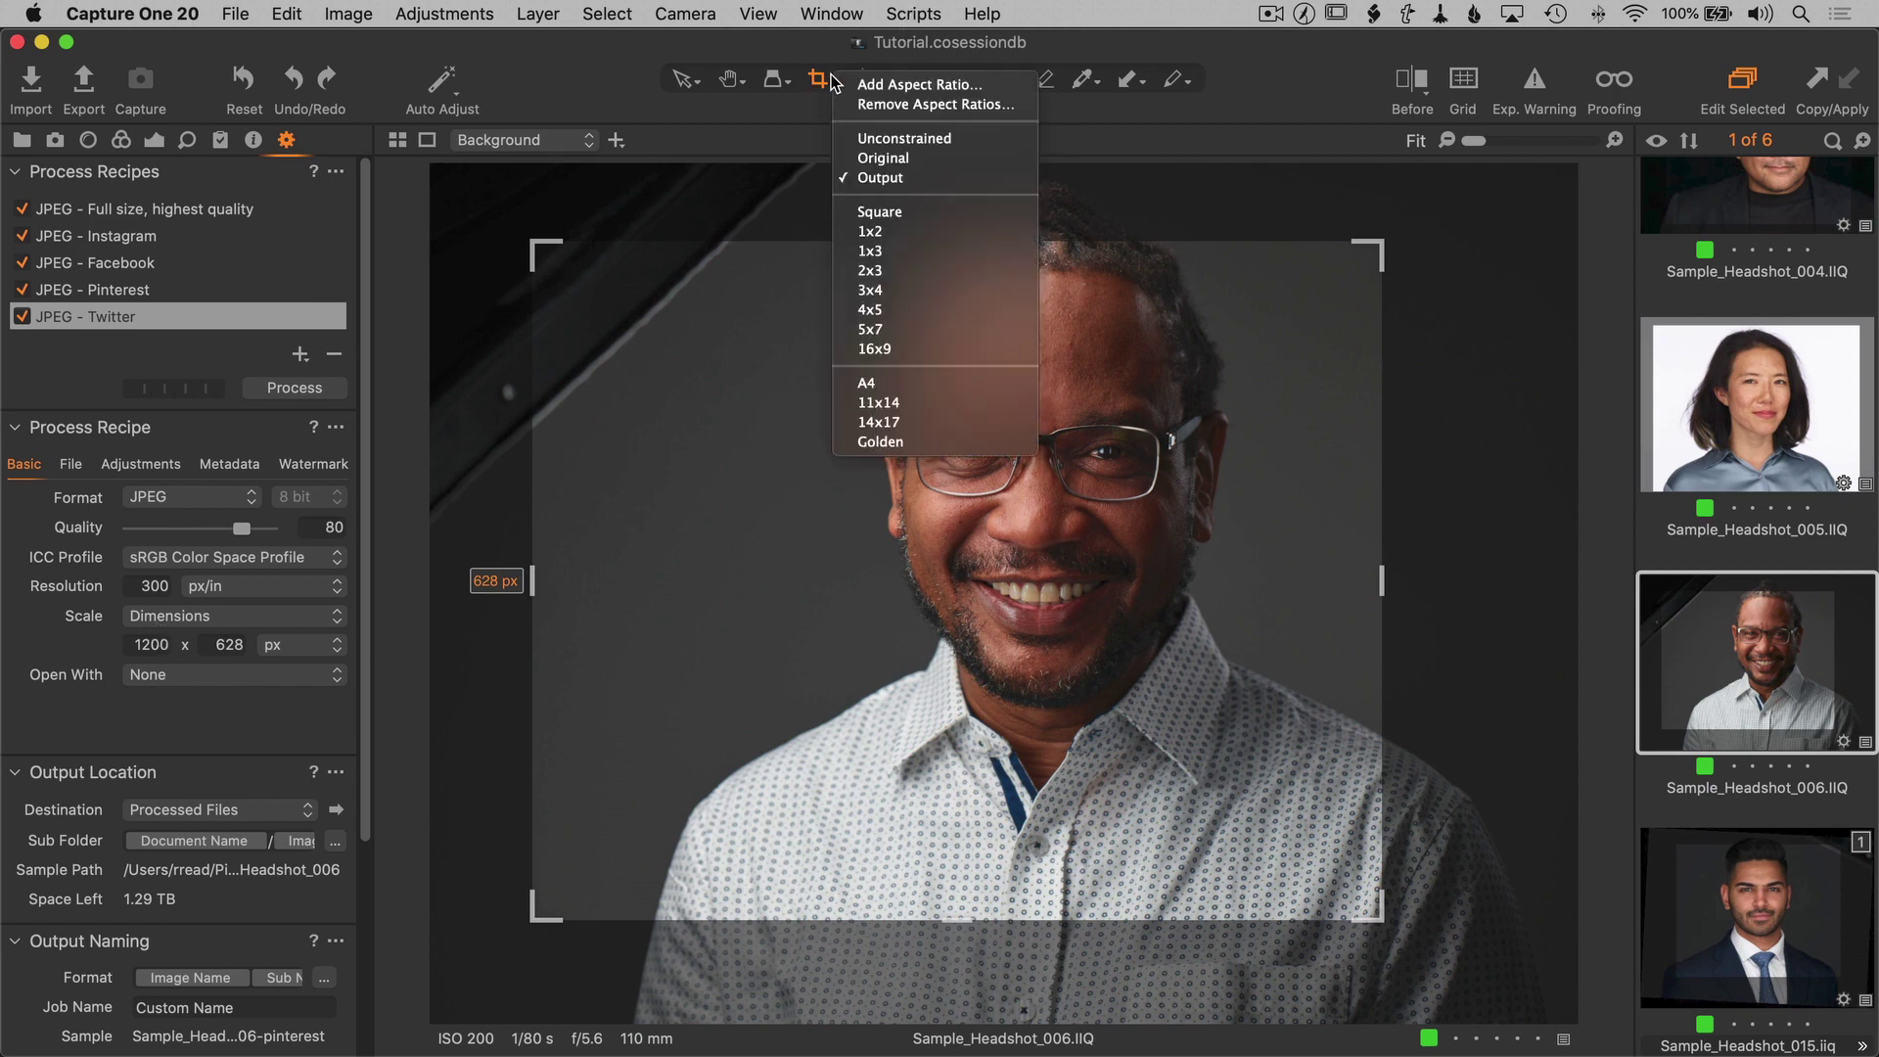
{"action": "left_click", "coordinate": [870, 180]}
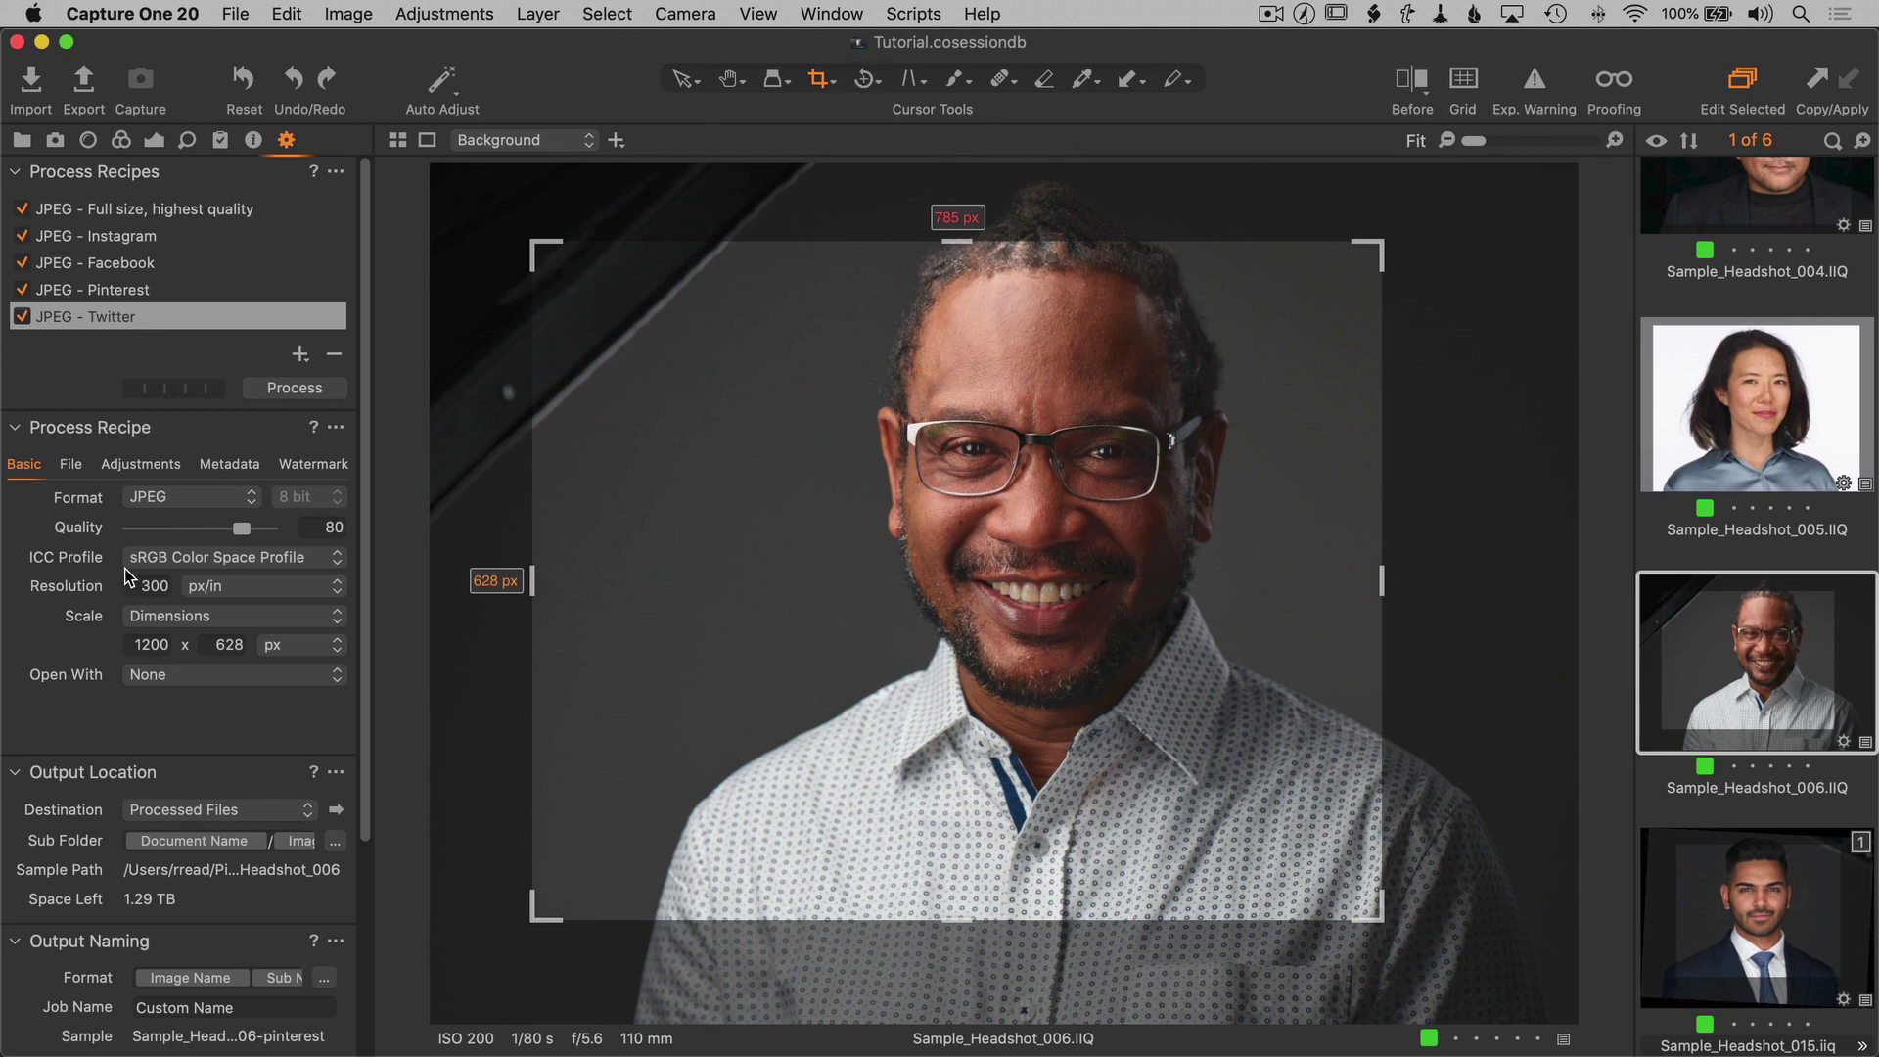
{"action": "left_click_drag", "start_coordinate": [1380, 247], "coordinate": [1409, 243]}
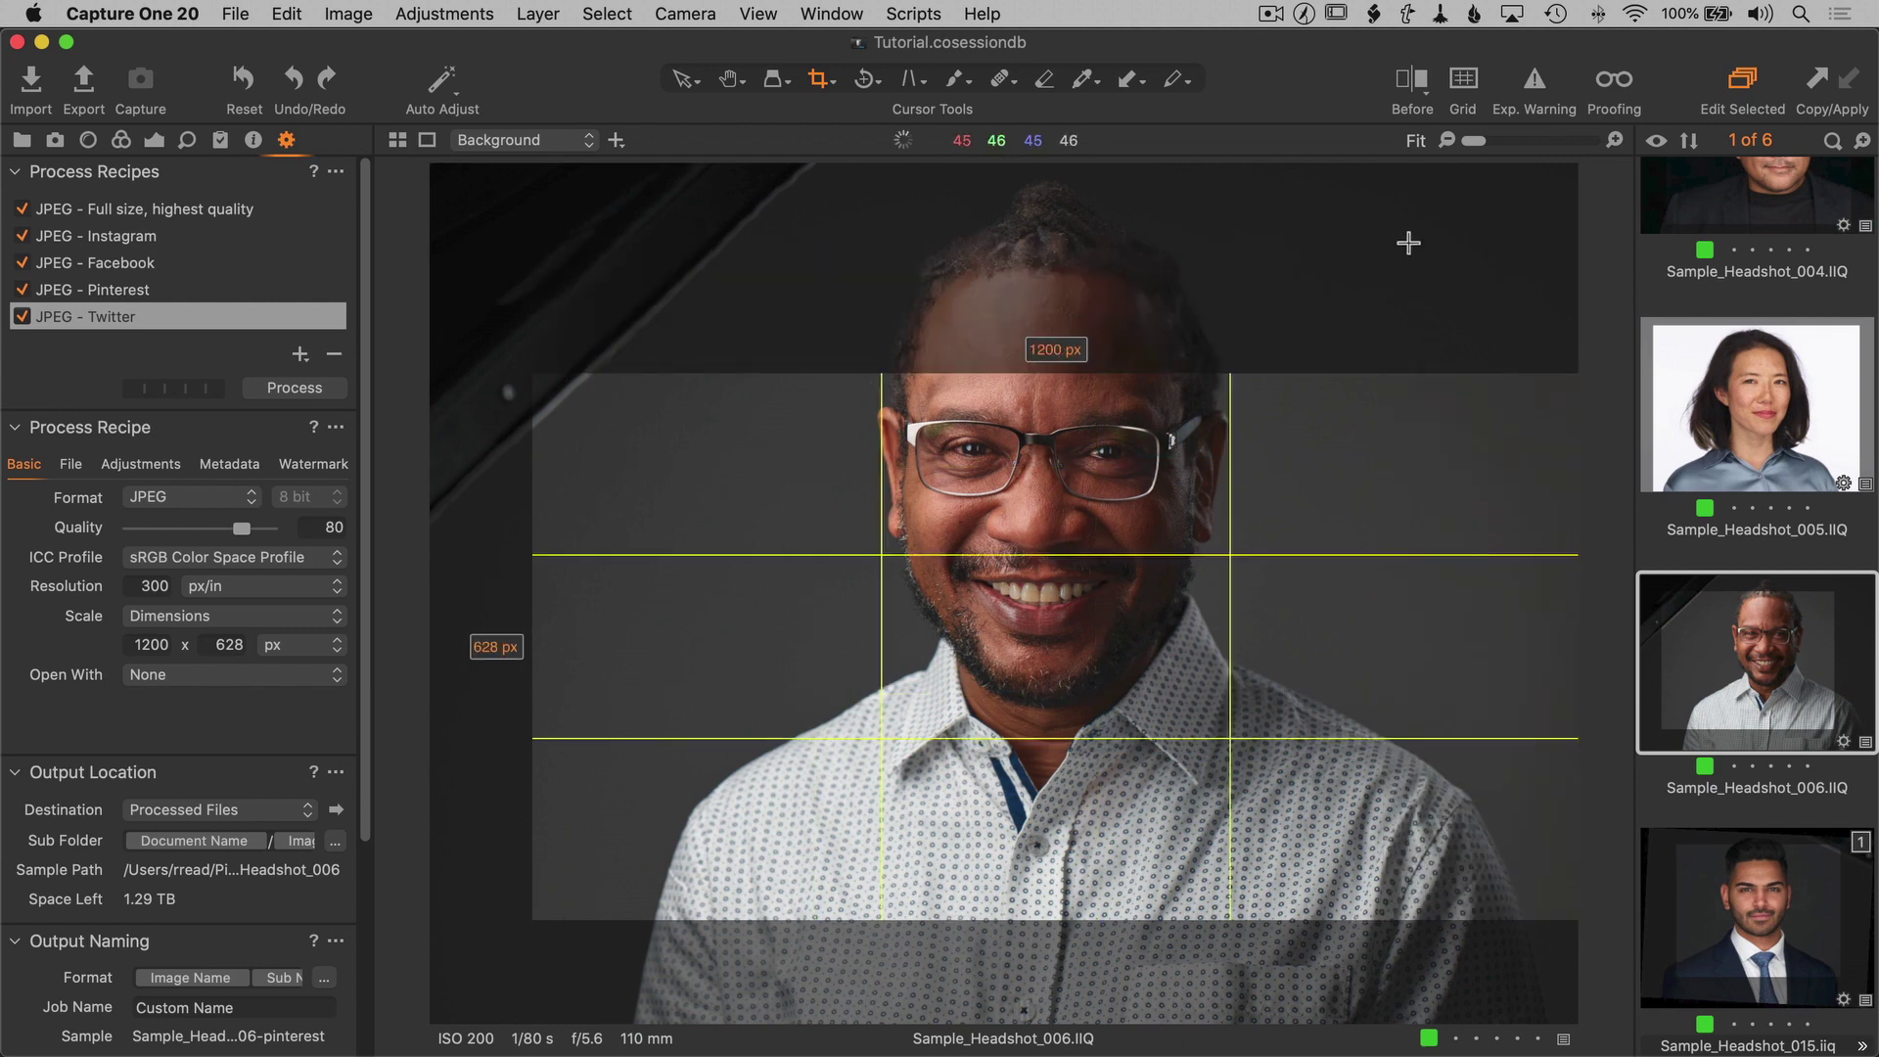
{"action": "left_click_drag", "start_coordinate": [1335, 549], "coordinate": [1245, 449]}
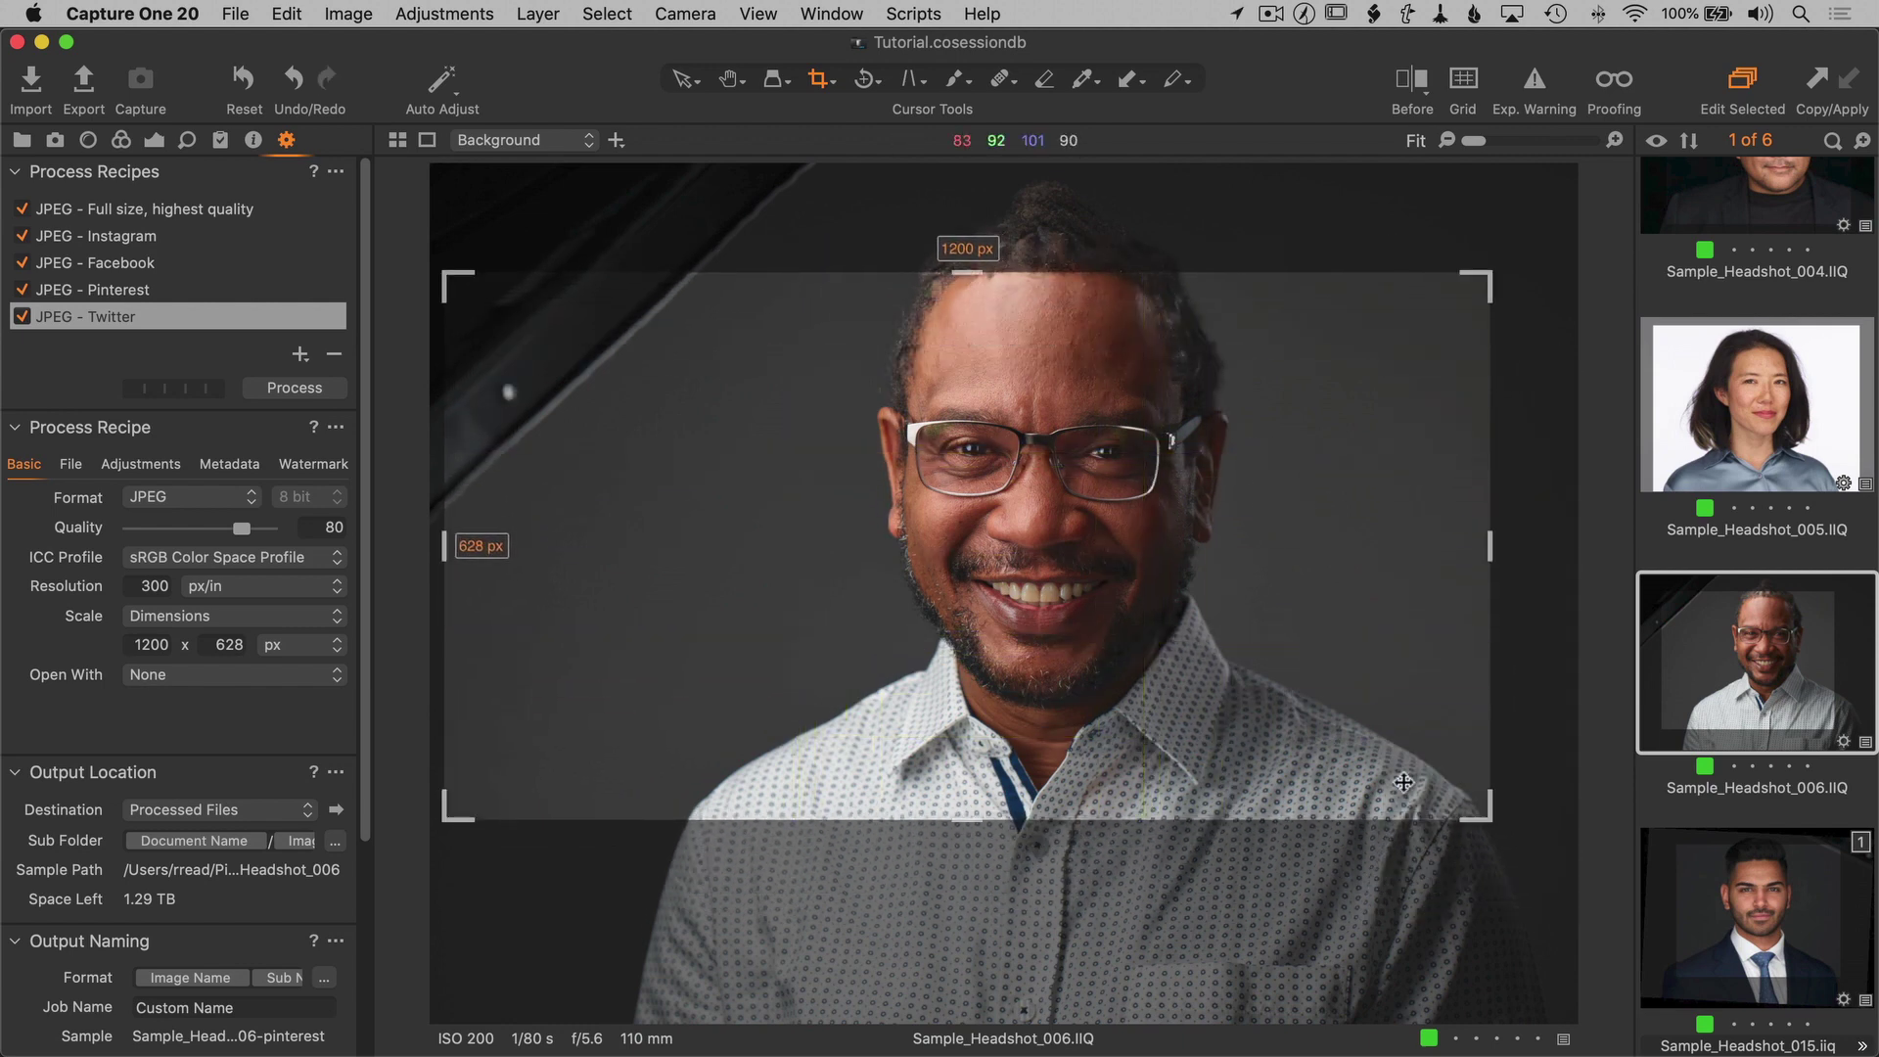
{"action": "left_click_drag", "start_coordinate": [1486, 815], "coordinate": [1572, 861]}
{"action": "left_click_drag", "start_coordinate": [1259, 571], "coordinate": [1216, 569]}
{"action": "key", "text": "h"}
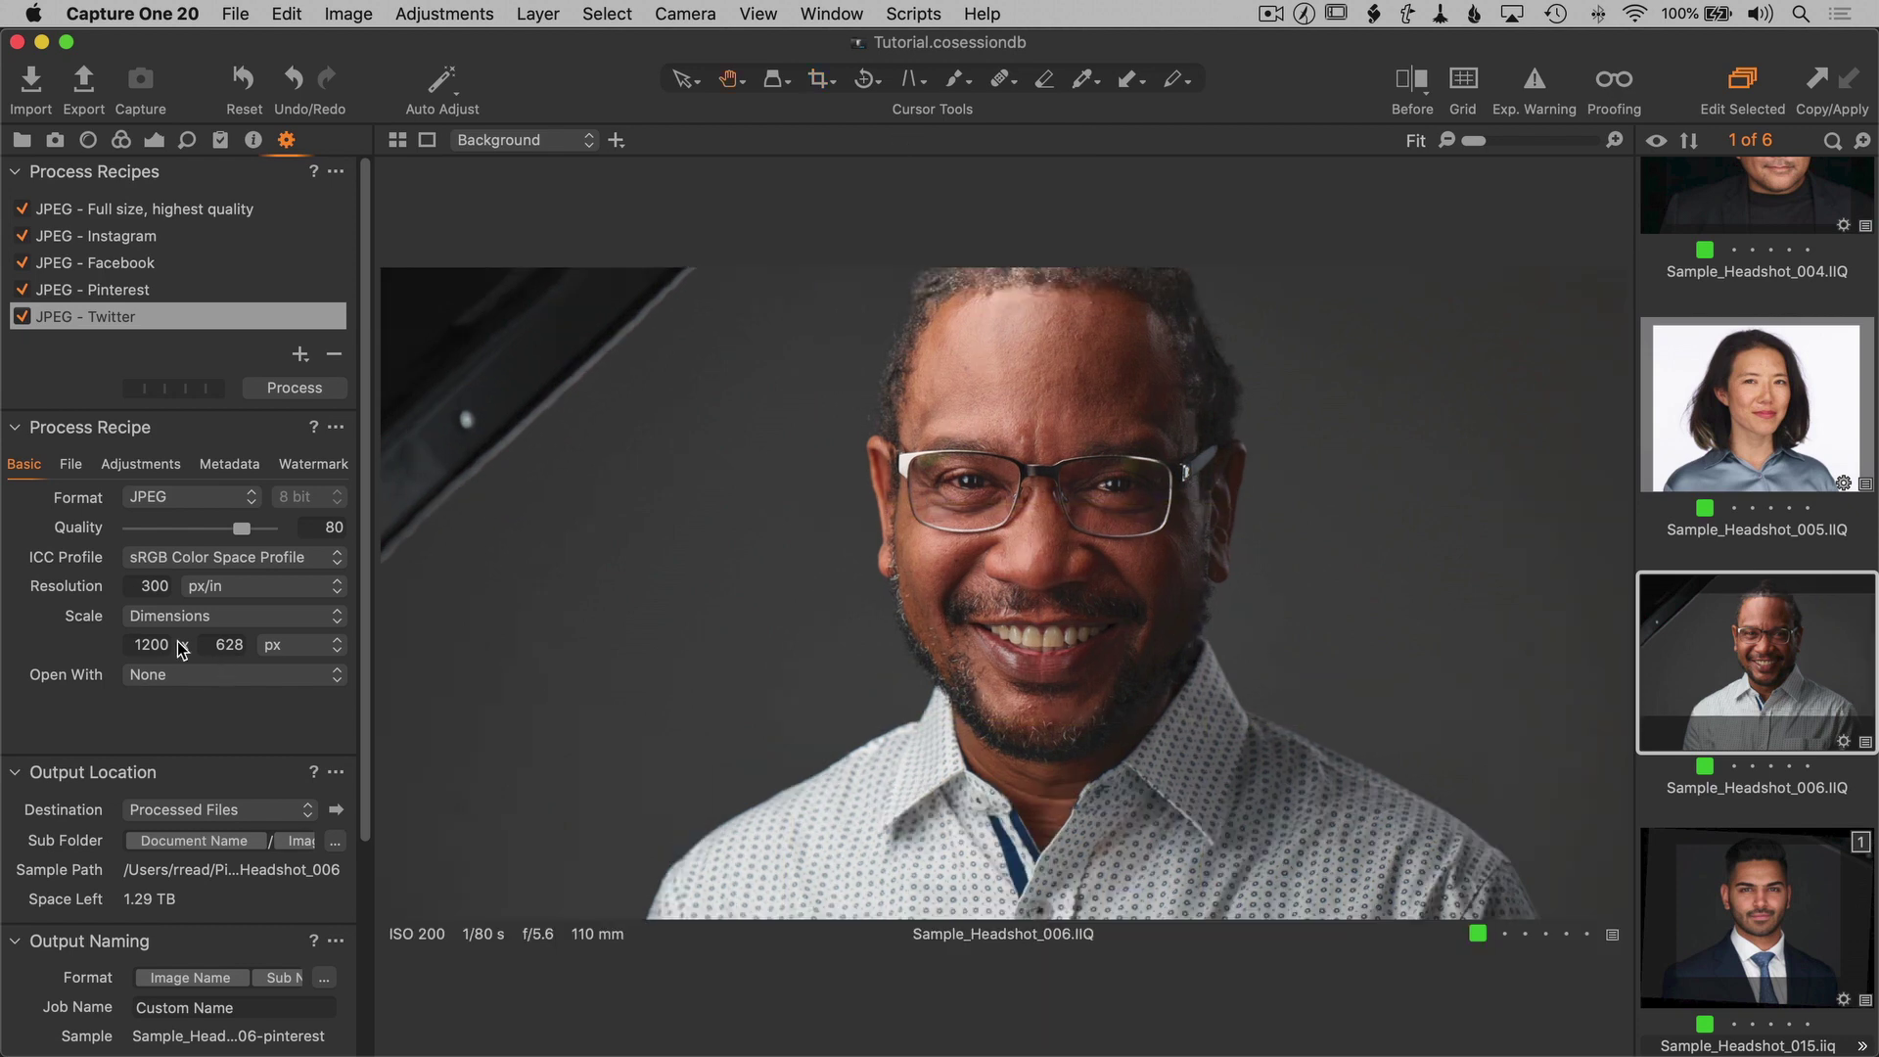
- Change the Twitter recipe's file sub name to "-twitter"
{"action": "left_click", "coordinate": [64, 464]}
{"action": "double_click", "coordinate": [134, 528]}
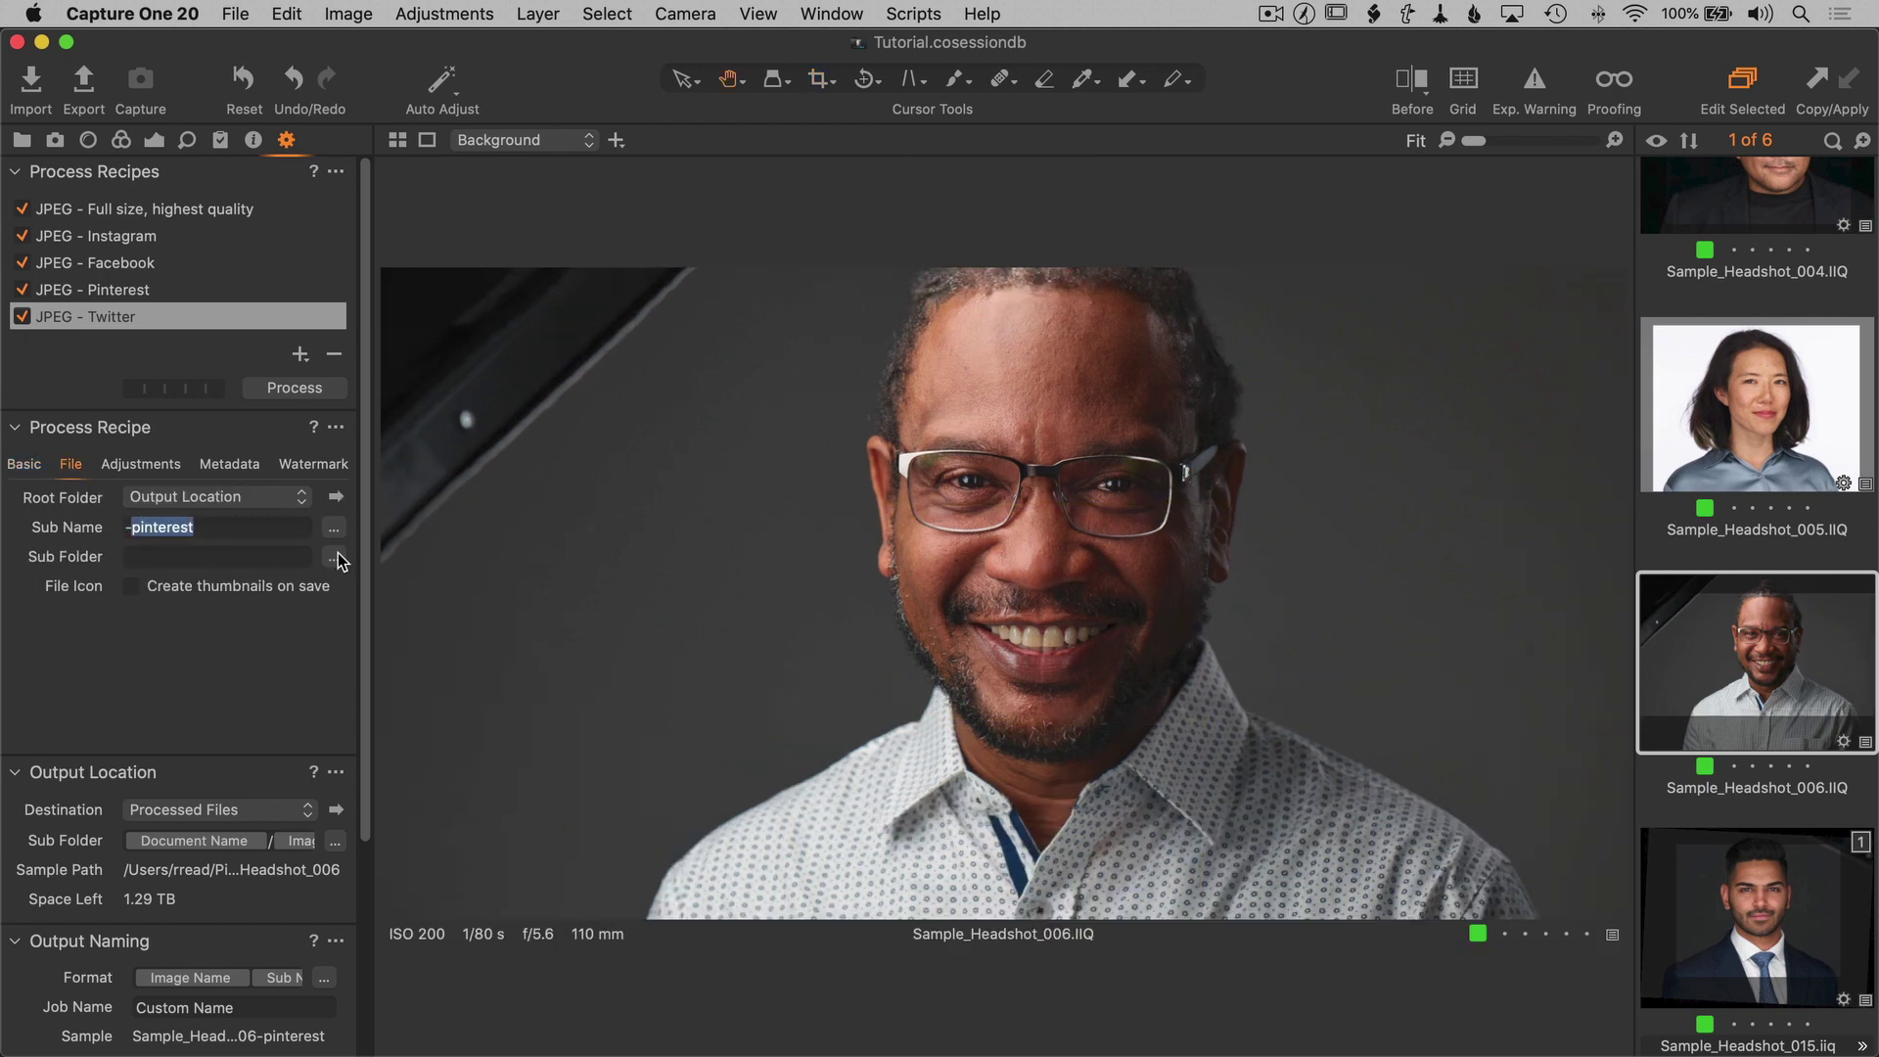
{"action": "type", "text": "twitter"}
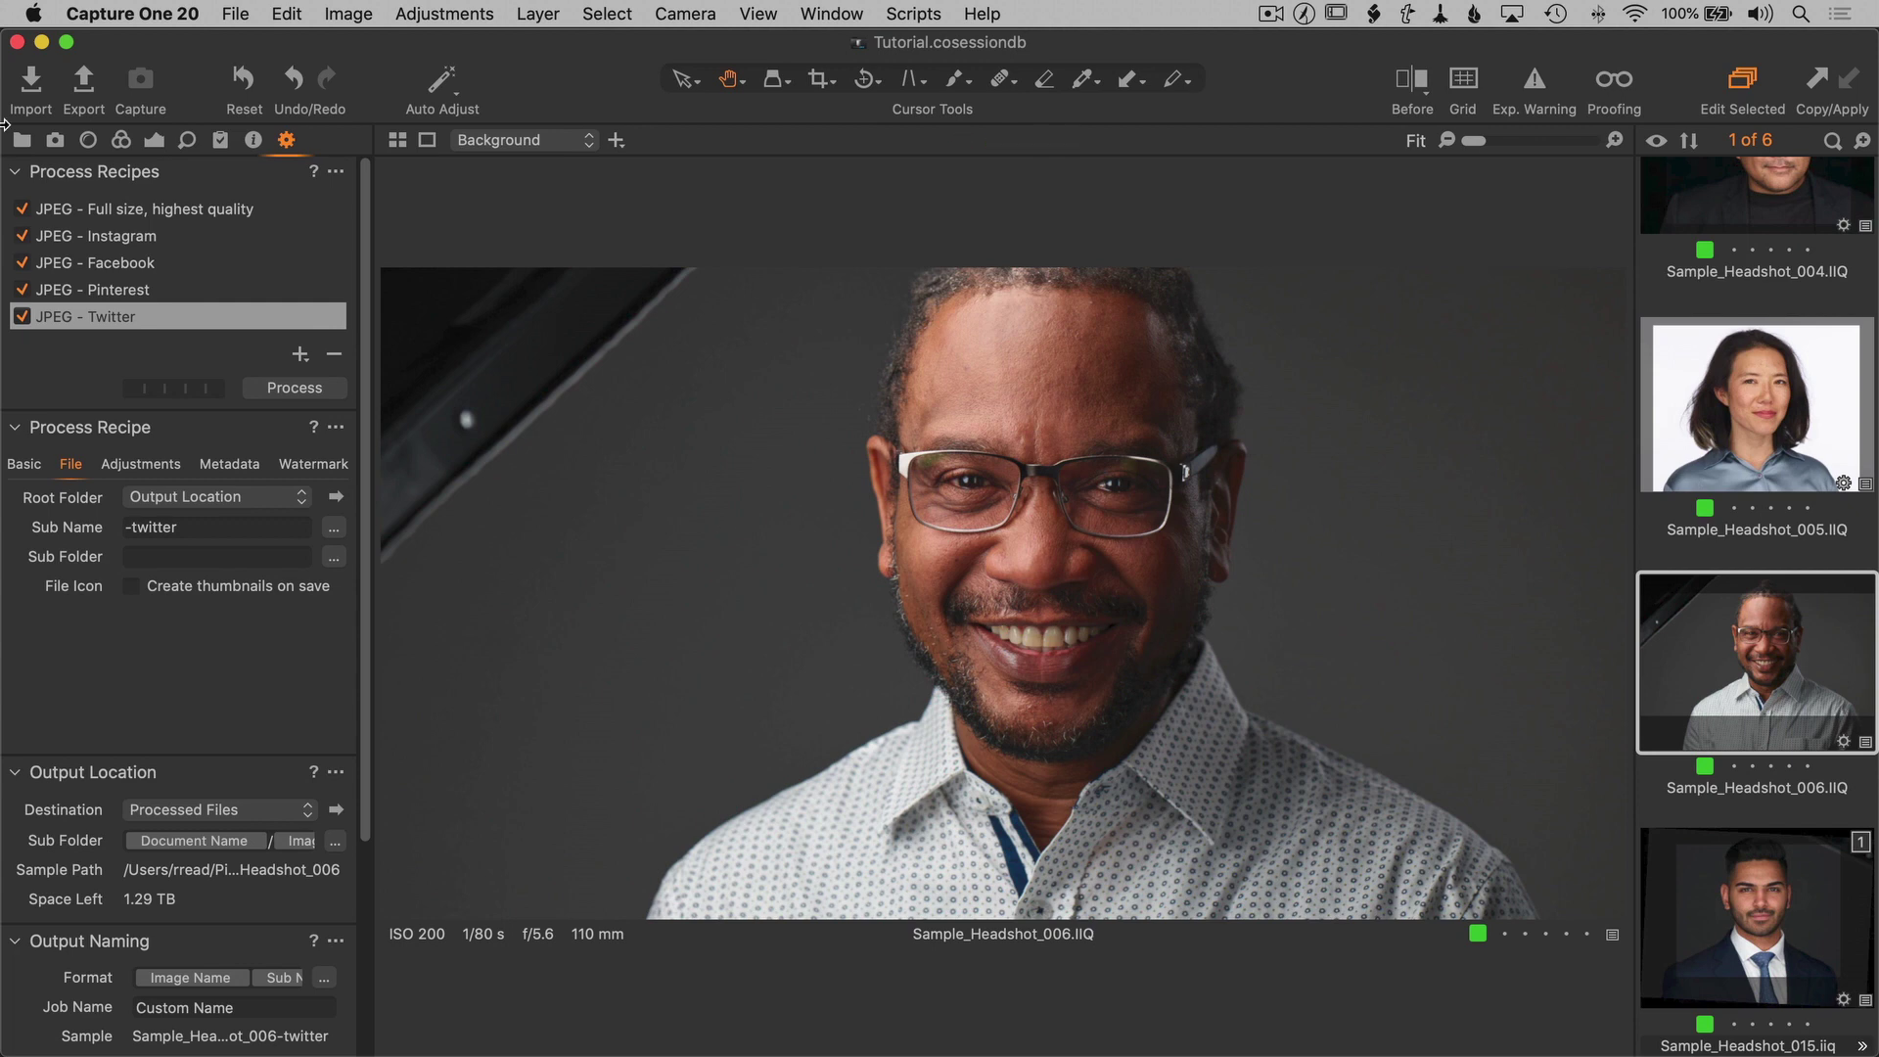
- Disable the full-size, Instagram, Facebook and Pinterest recipes and process Sample_Headshot_006 with only the Twitter recipe
{"action": "left_click", "coordinate": [22, 208]}
{"action": "left_click", "coordinate": [21, 236]}
{"action": "left_click", "coordinate": [21, 262]}
{"action": "left_click", "coordinate": [21, 290]}
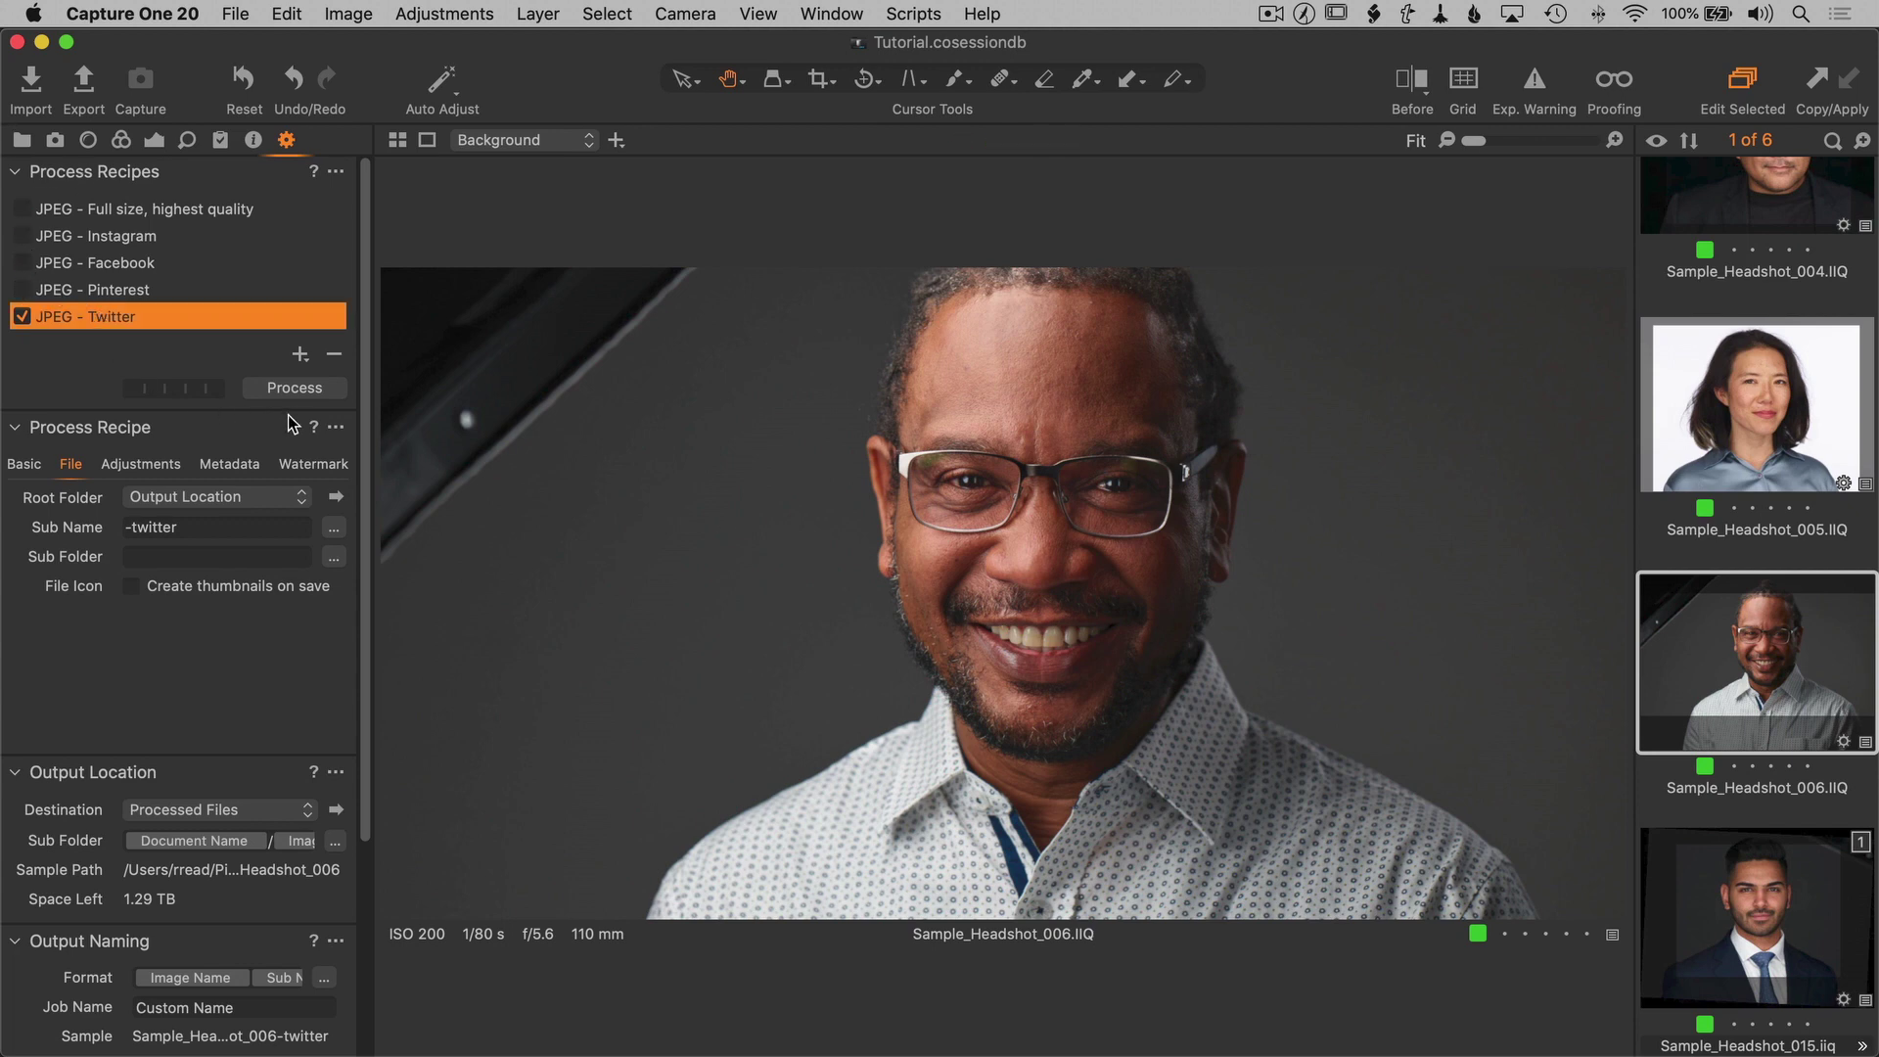
{"action": "left_click", "coordinate": [294, 387]}
- Switch to Finder and preview the exported Sample_Headshot_006-twitter.jpg in the Sample_Headshot_006 folder
{"action": "key", "text": "super+Tab"}
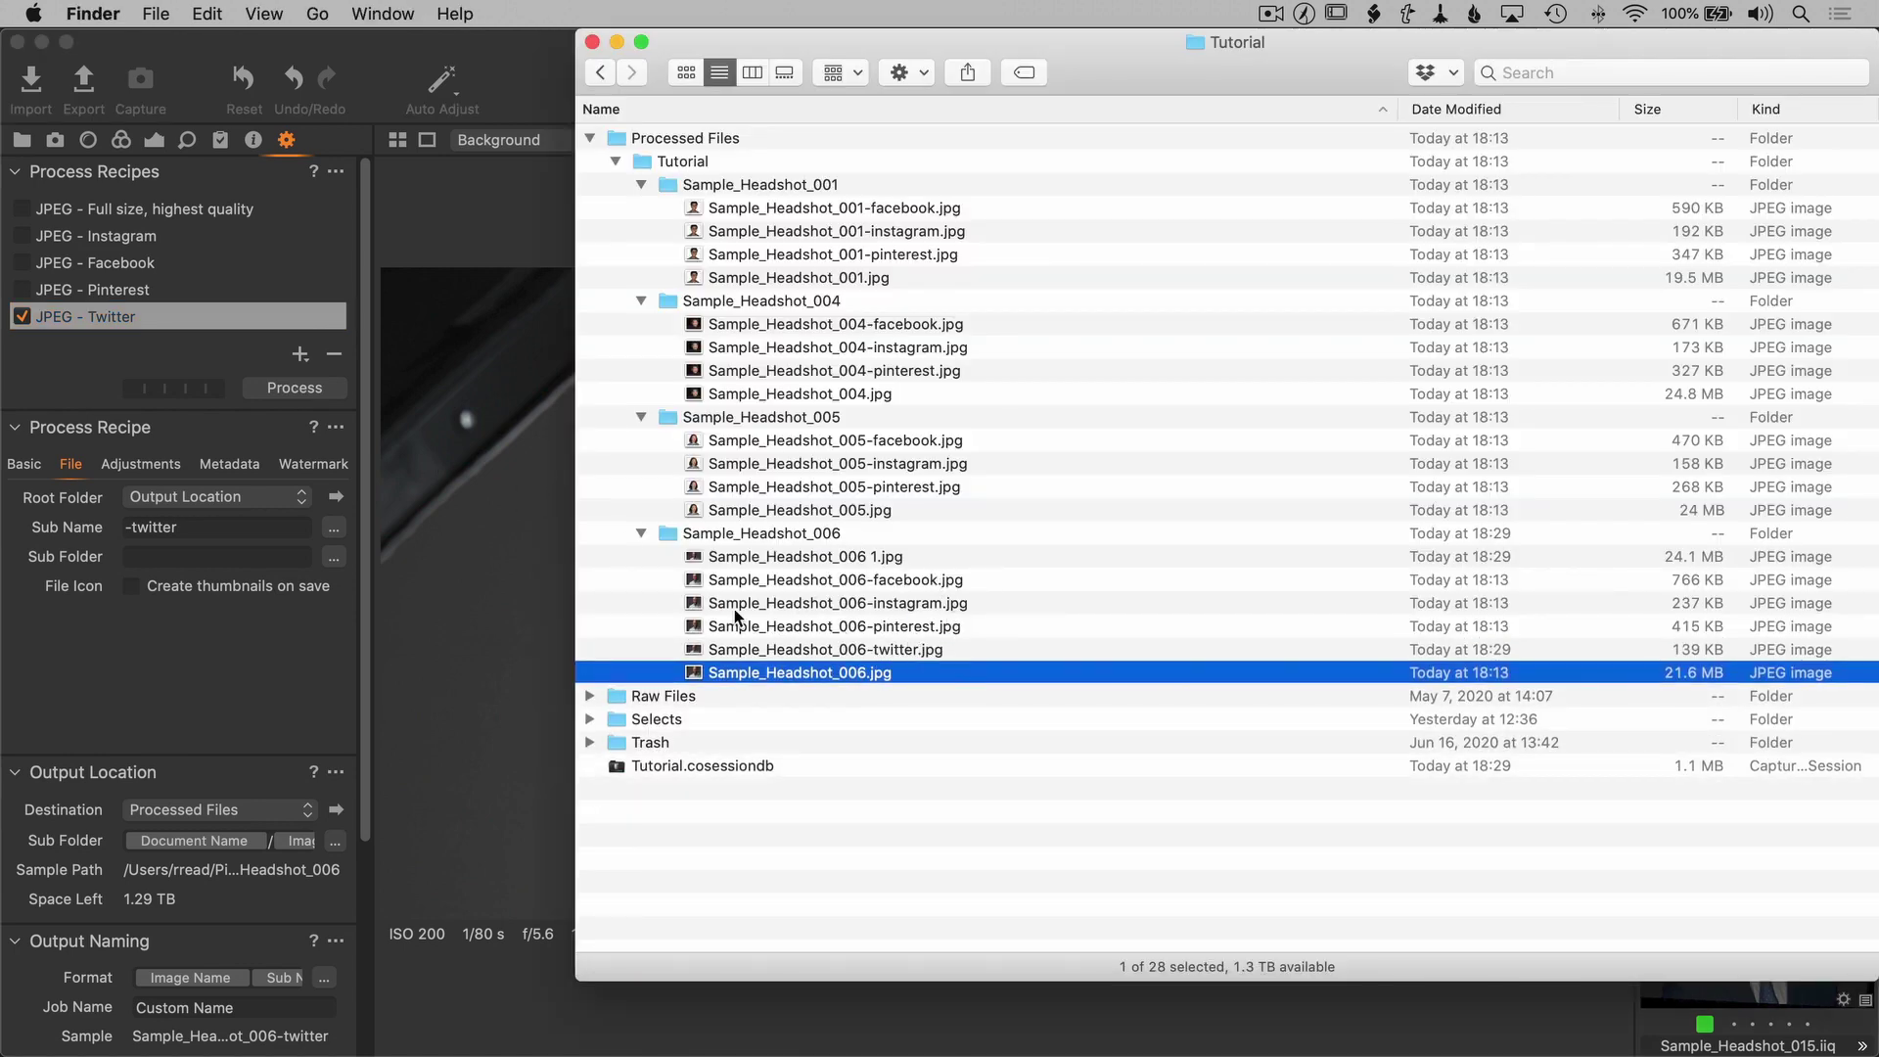
{"action": "left_click", "coordinate": [808, 649]}
{"action": "key", "text": "space"}
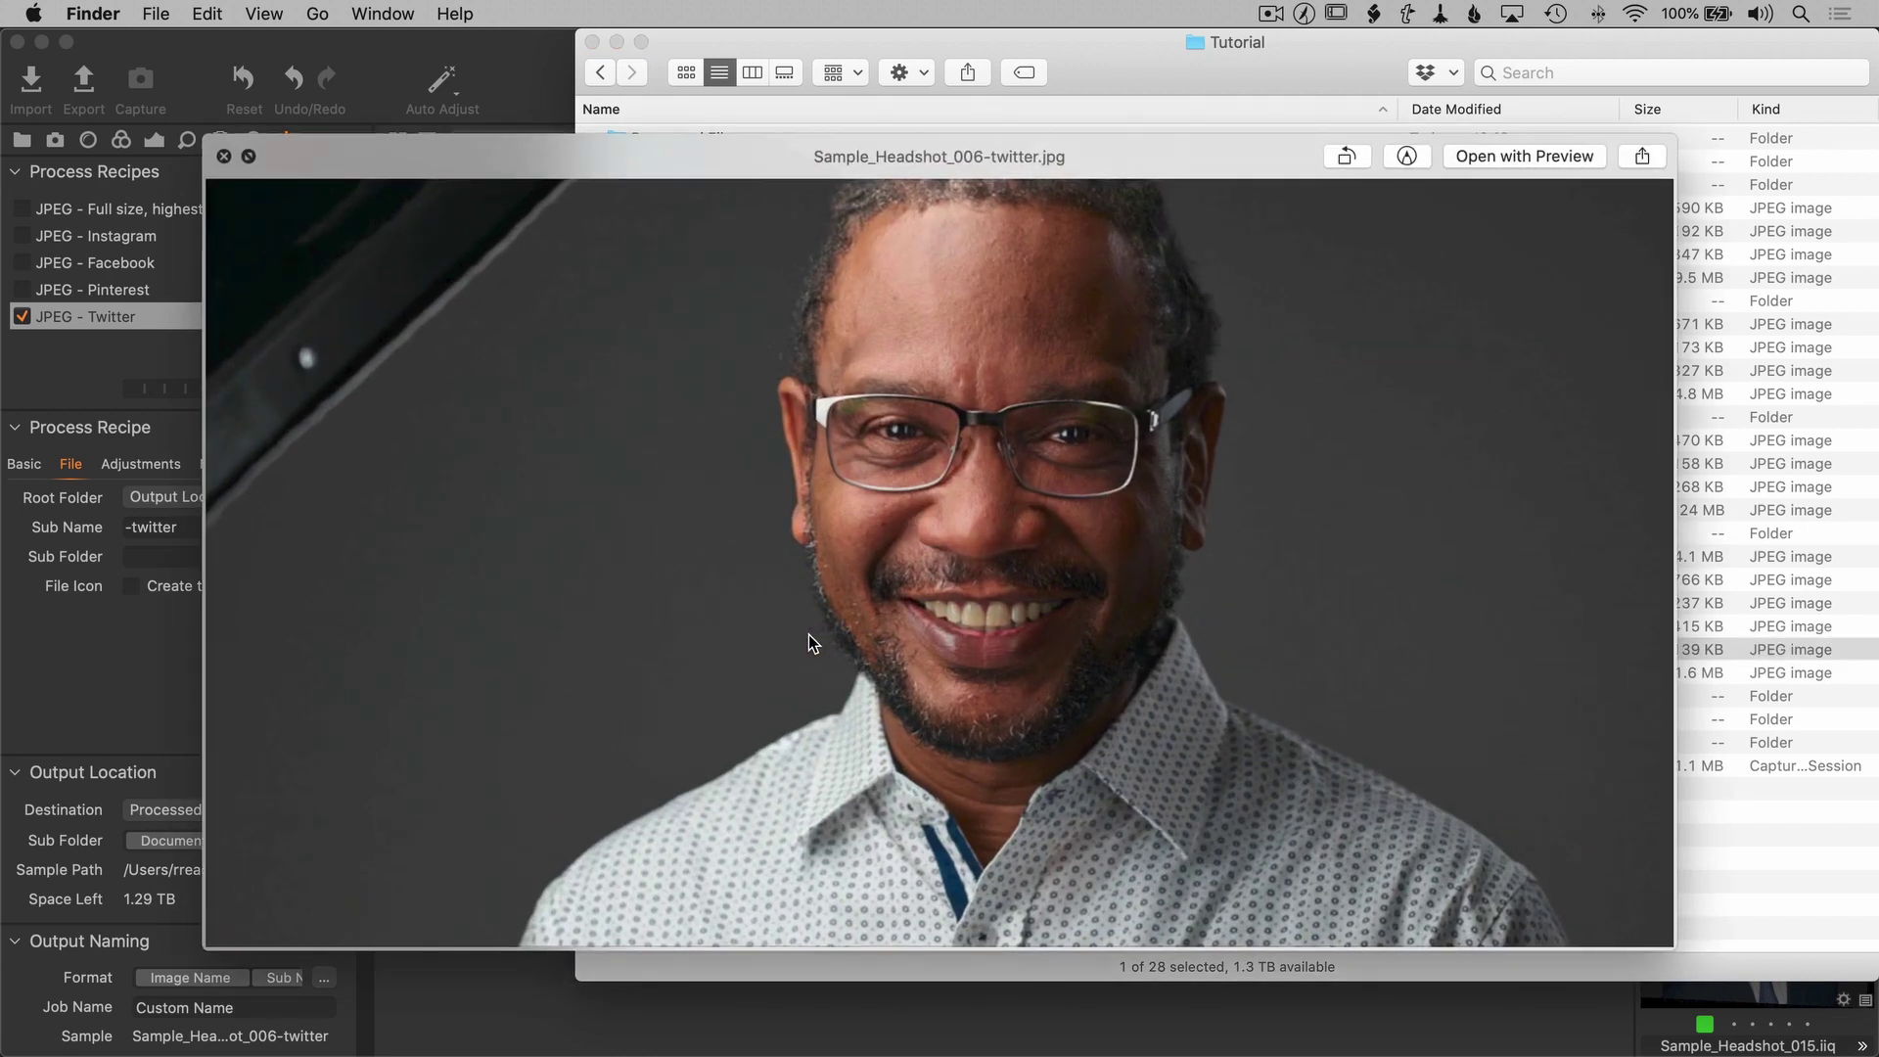
{"action": "key", "text": "space"}
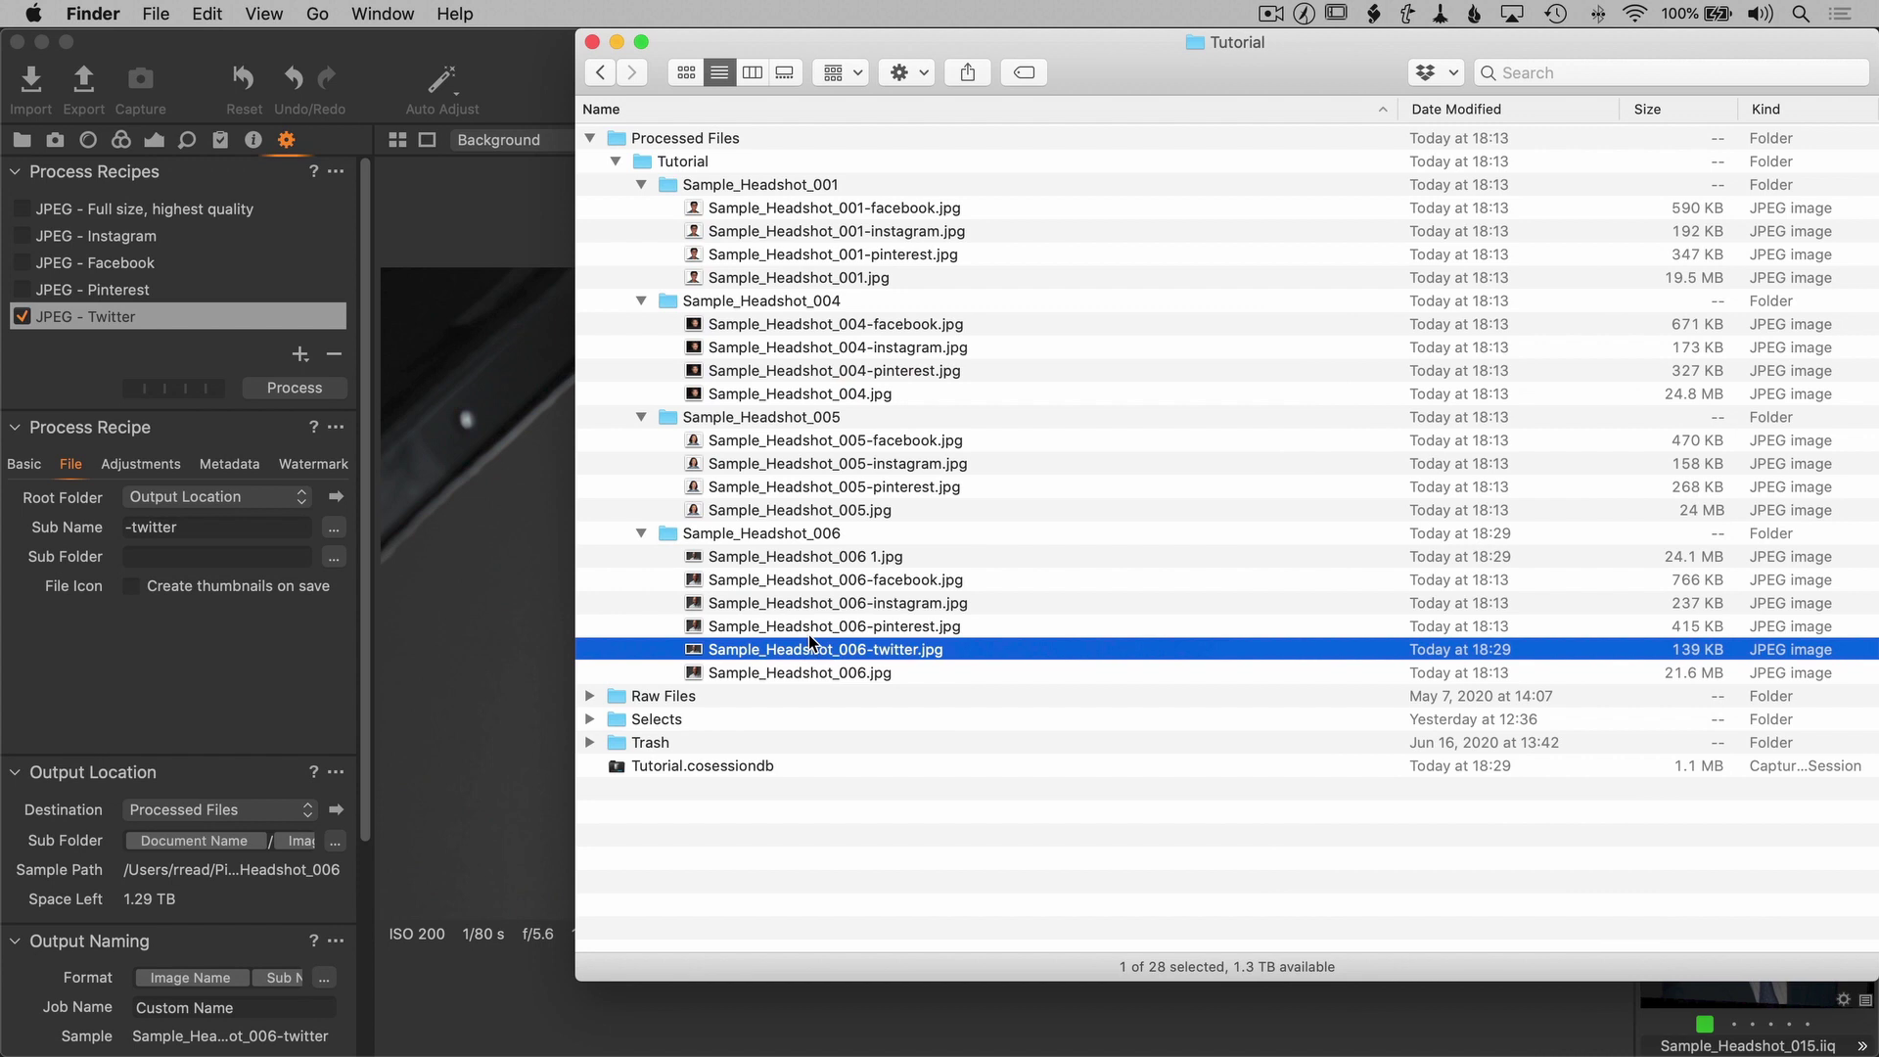